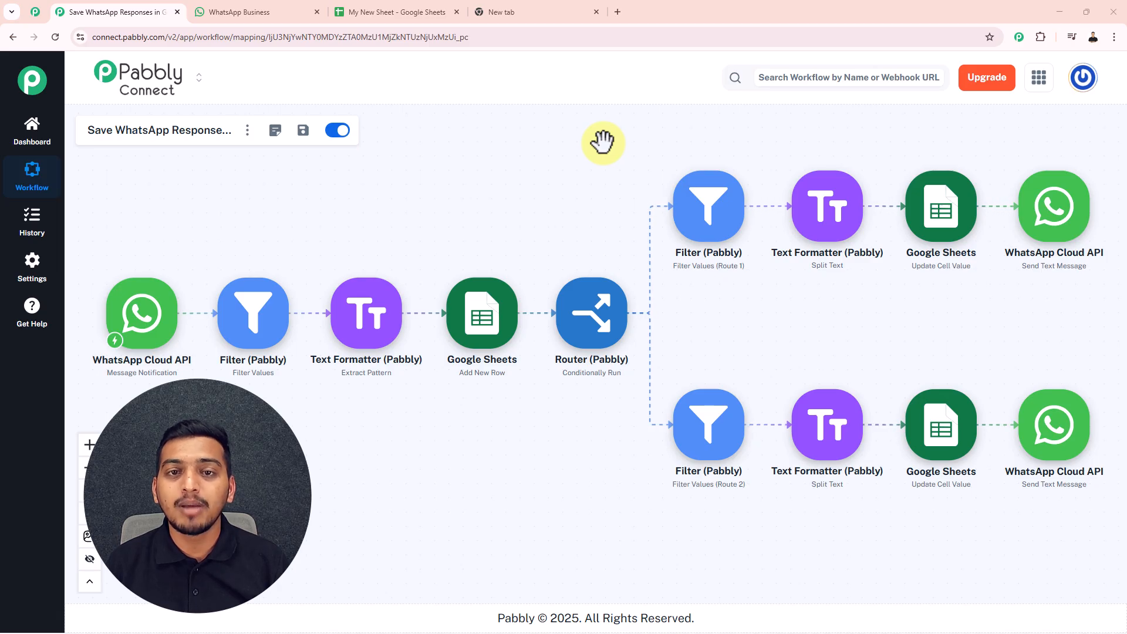
Message the Plumbing Service chat in WhatsApp with the customer's name and city Bhopal, and check the lead rows in My New Sheet
{"action": "left_click", "coordinate": [217, 12]}
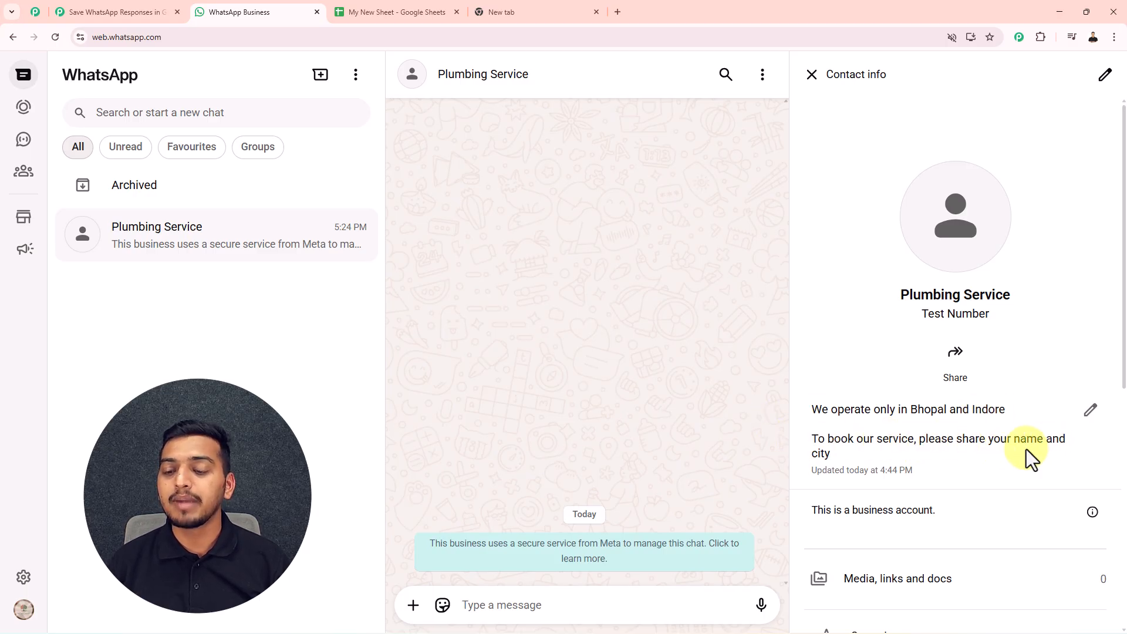
{"action": "left_click", "coordinate": [812, 75]}
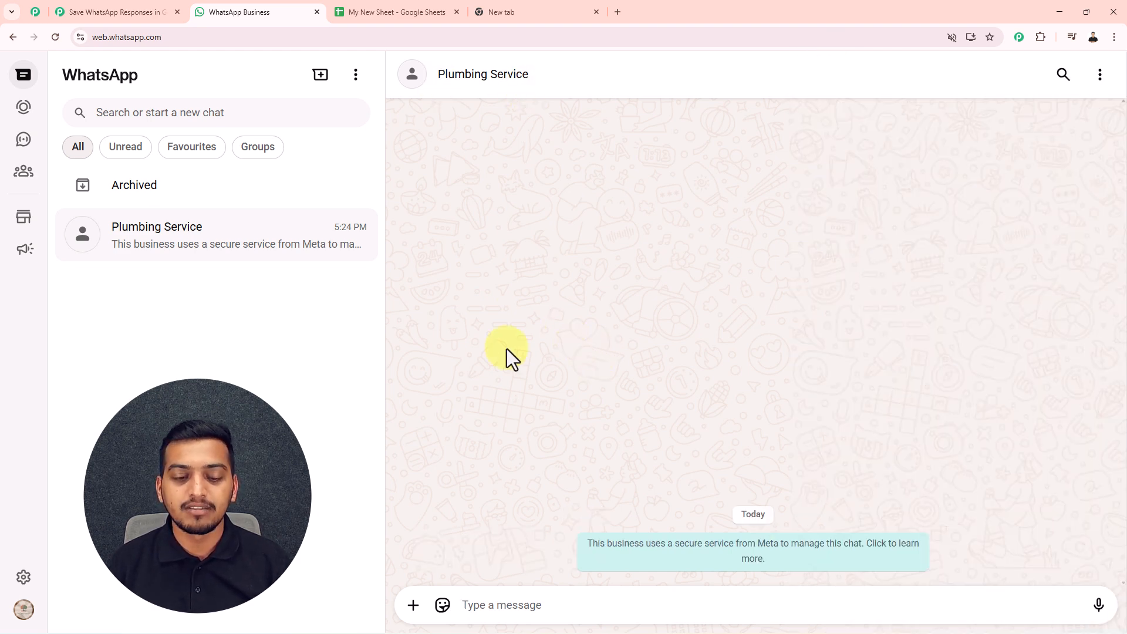
{"action": "type", "text": "Hello there, I am Jai from Bhopal"}
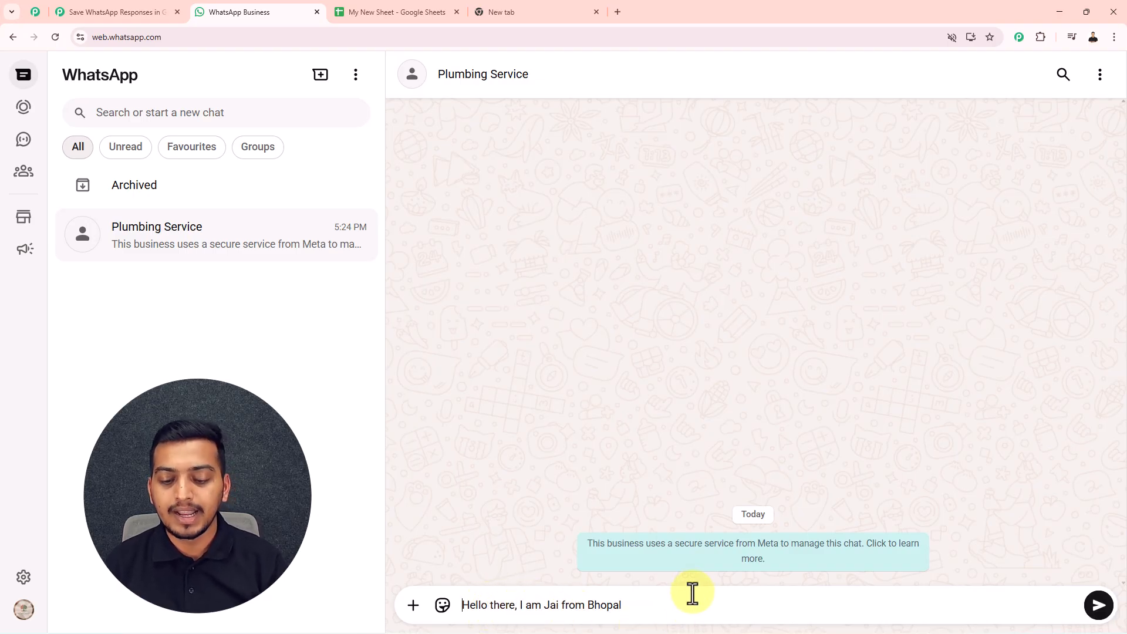
{"action": "key", "text": "Return"}
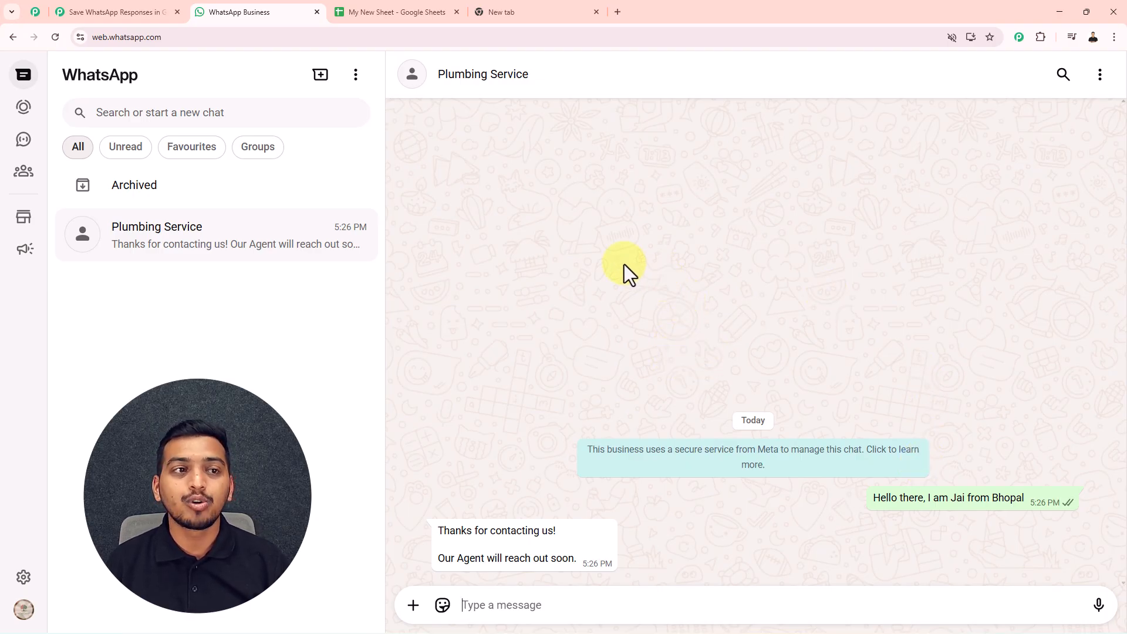
{"action": "left_click", "coordinate": [405, 20]}
{"action": "left_click", "coordinate": [377, 256]}
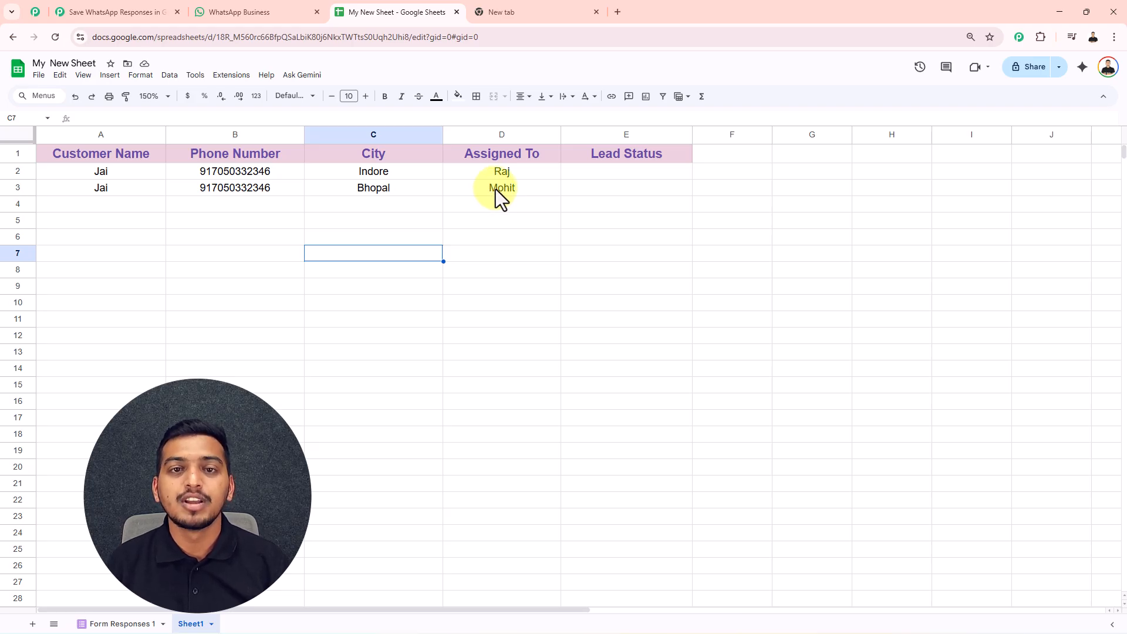
Go to pabbly.com/connect in the browser, sign in, and access the Pabbly Connect app
{"action": "left_click", "coordinate": [545, 13]}
{"action": "left_click_drag", "start_coordinate": [188, 35], "coordinate": [79, 37]}
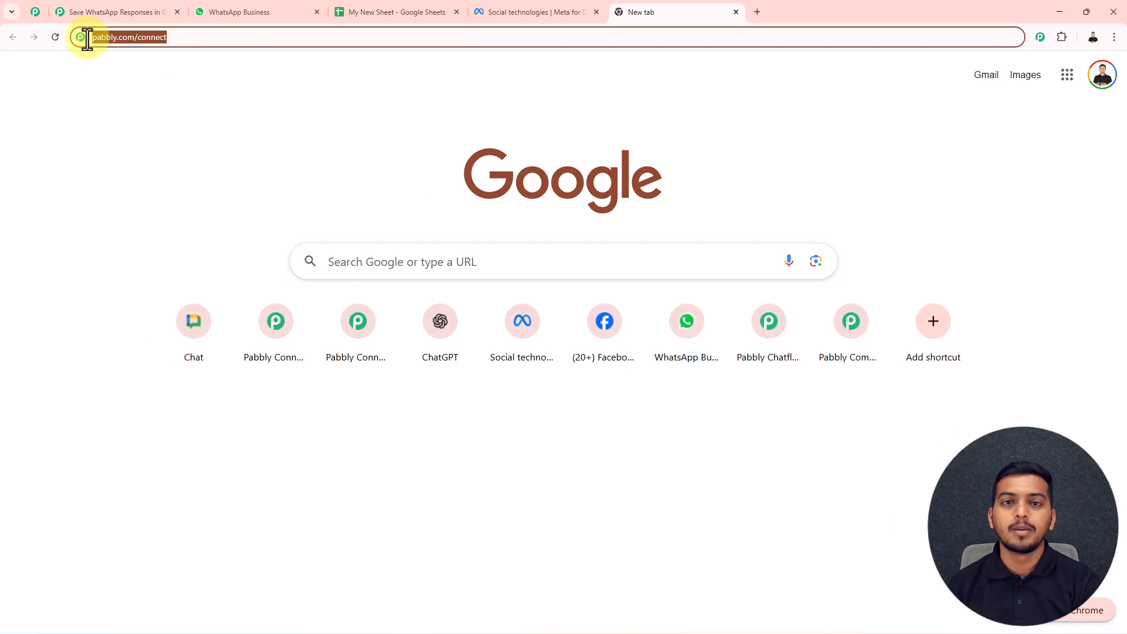
{"action": "key", "text": "Return"}
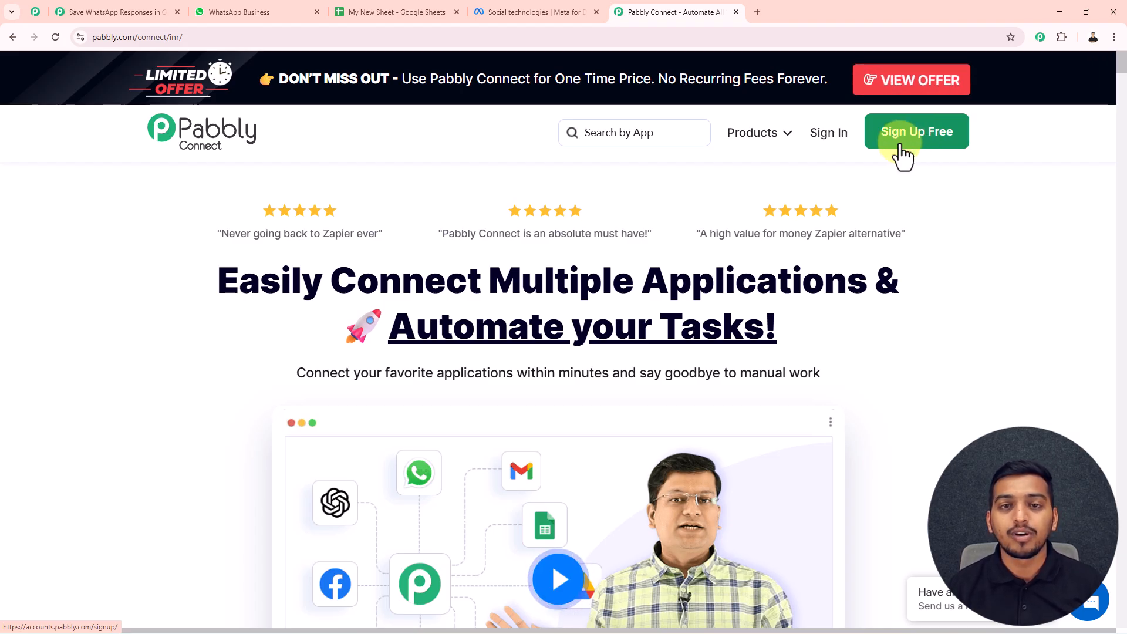
{"action": "left_click", "coordinate": [830, 142]}
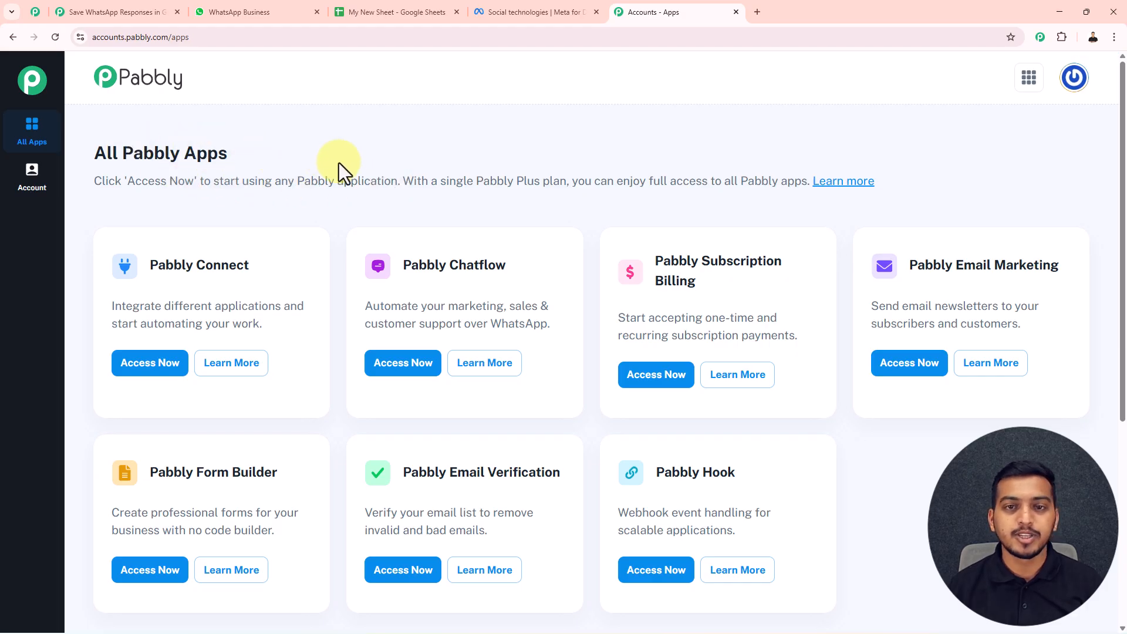
{"action": "scroll", "coordinate": [352, 182], "scroll_direction": "down", "scroll_amount": 2}
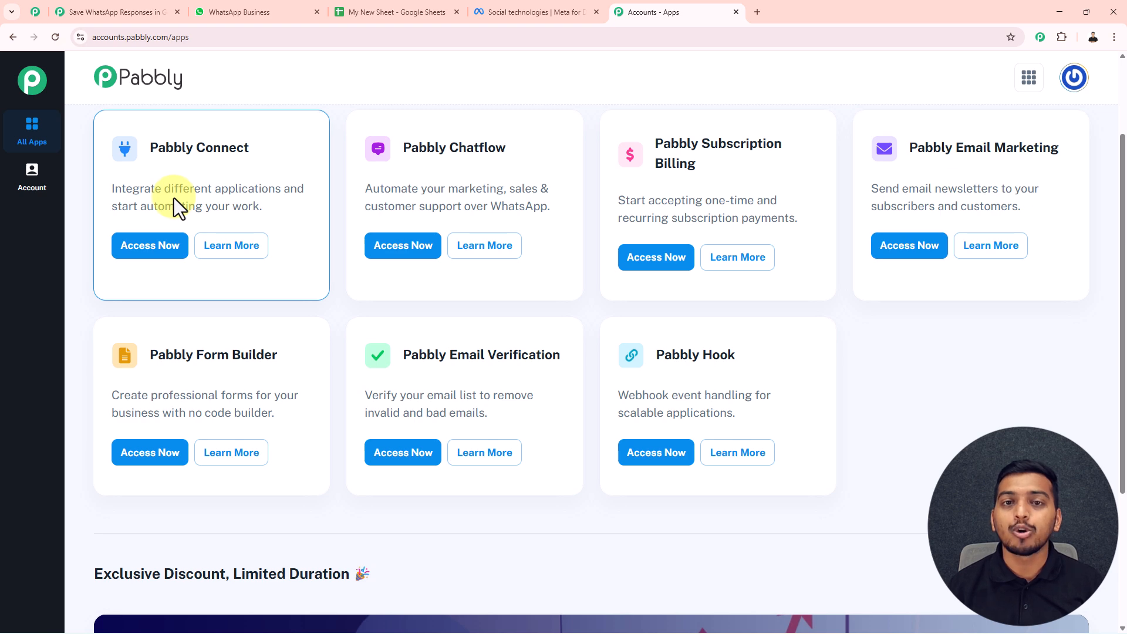
{"action": "left_click_drag", "start_coordinate": [149, 146], "coordinate": [259, 160]}
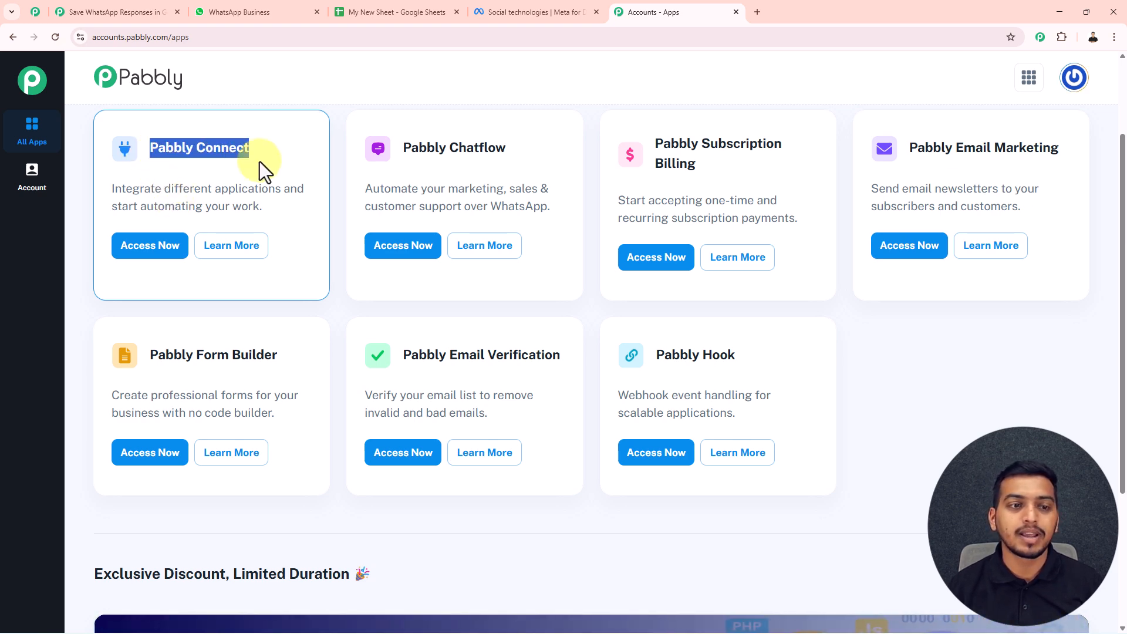
{"action": "left_click", "coordinate": [168, 254]}
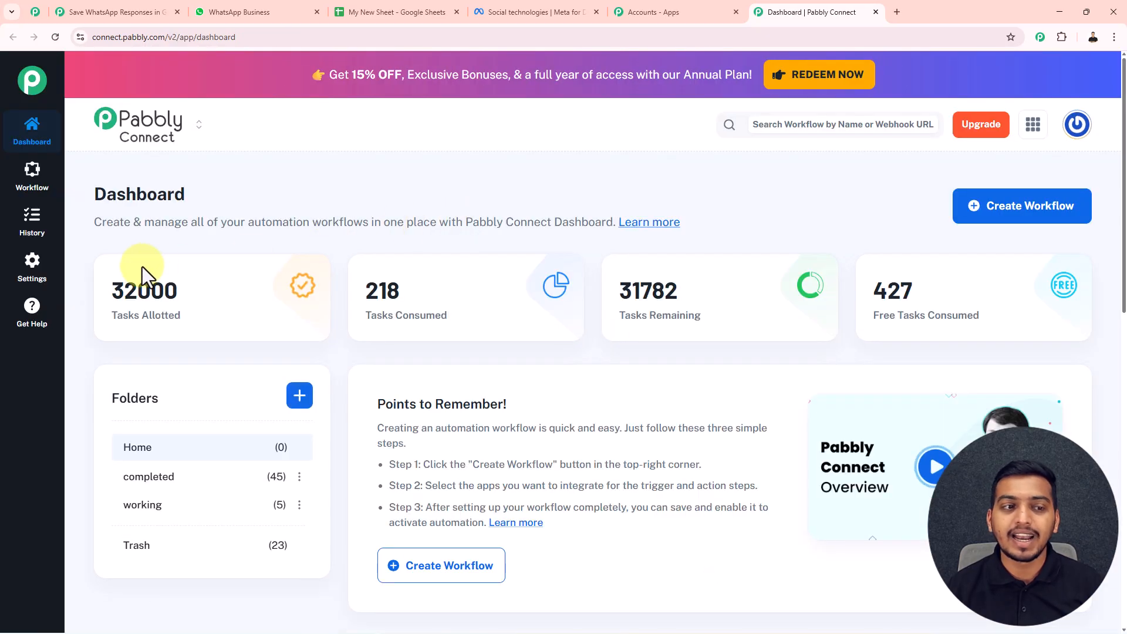
{"action": "left_click_drag", "start_coordinate": [102, 197], "coordinate": [212, 195]}
{"action": "left_click", "coordinate": [215, 194]}
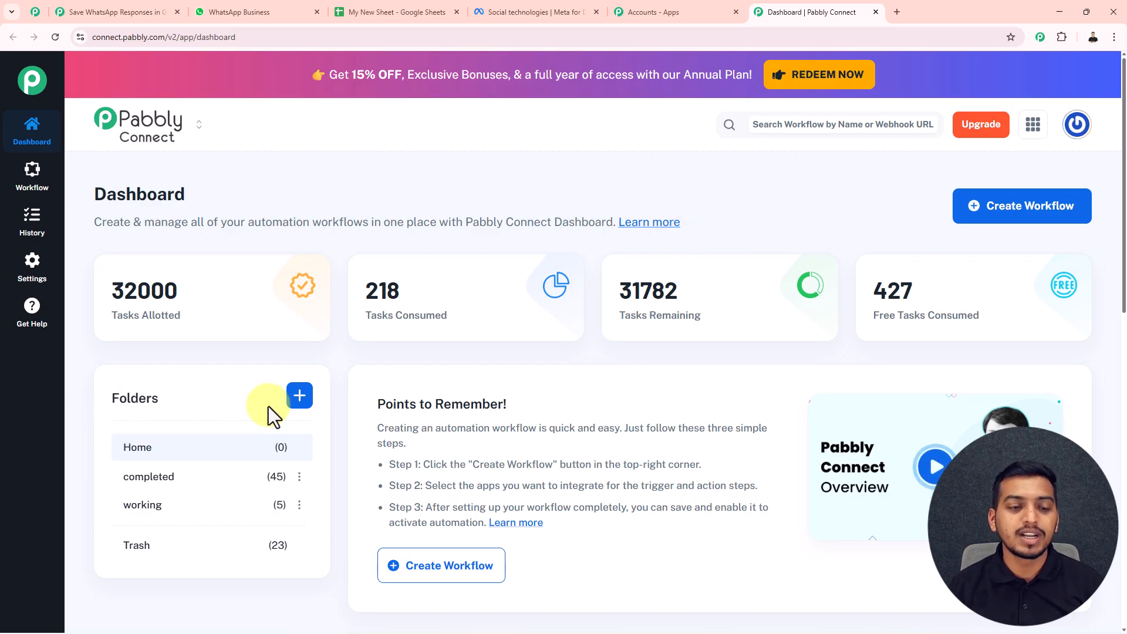
{"action": "left_click", "coordinate": [300, 397]}
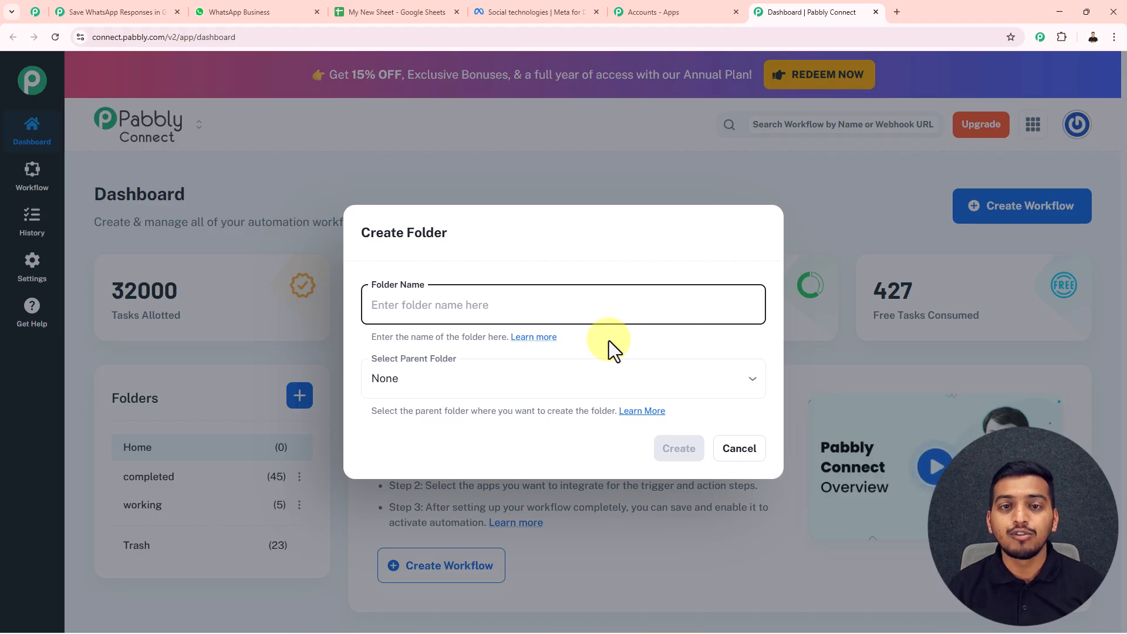
{"action": "left_click", "coordinate": [734, 455]}
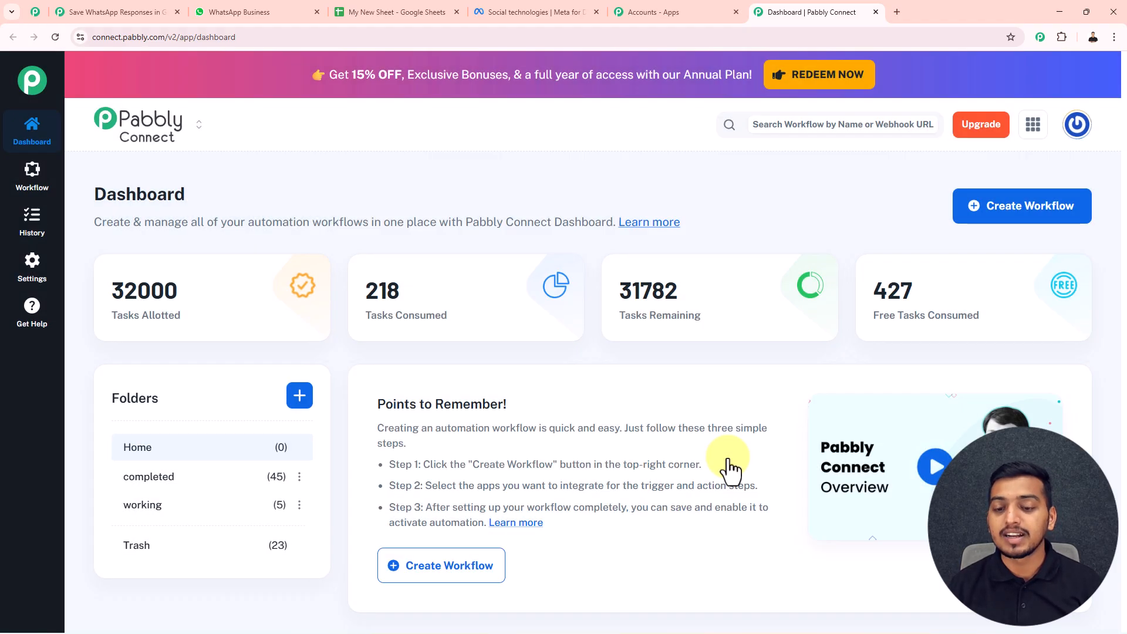
Create a workflow in the New (Beta) builder named "Automate WhatsApp Leads to Google Sheets" in the working folder
{"action": "left_click", "coordinate": [1012, 217]}
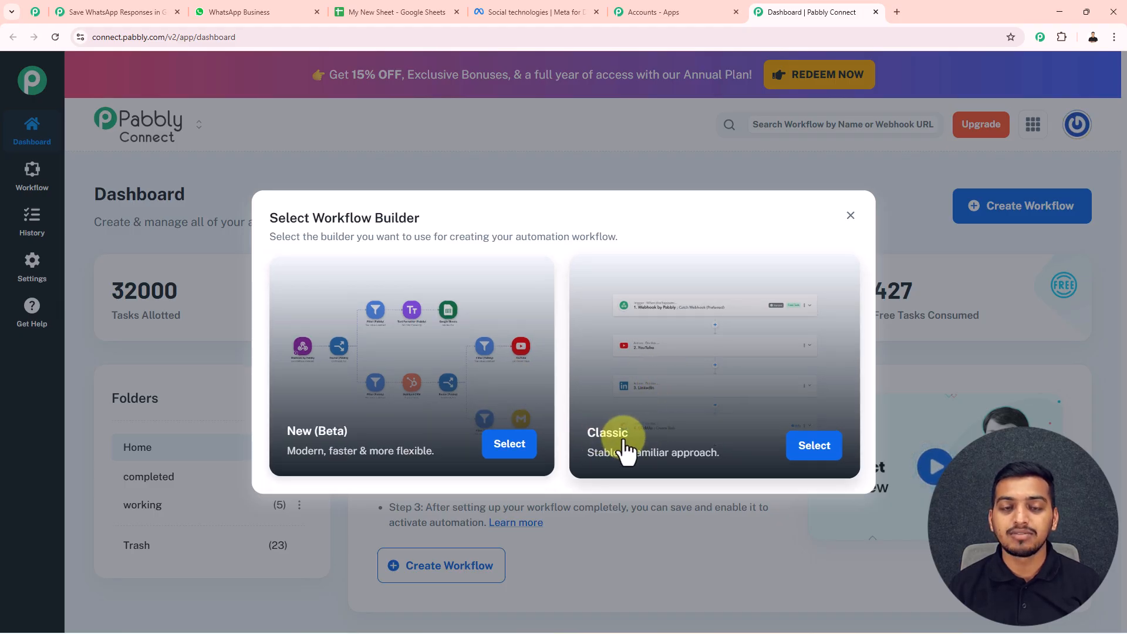
{"action": "left_click", "coordinate": [514, 448]}
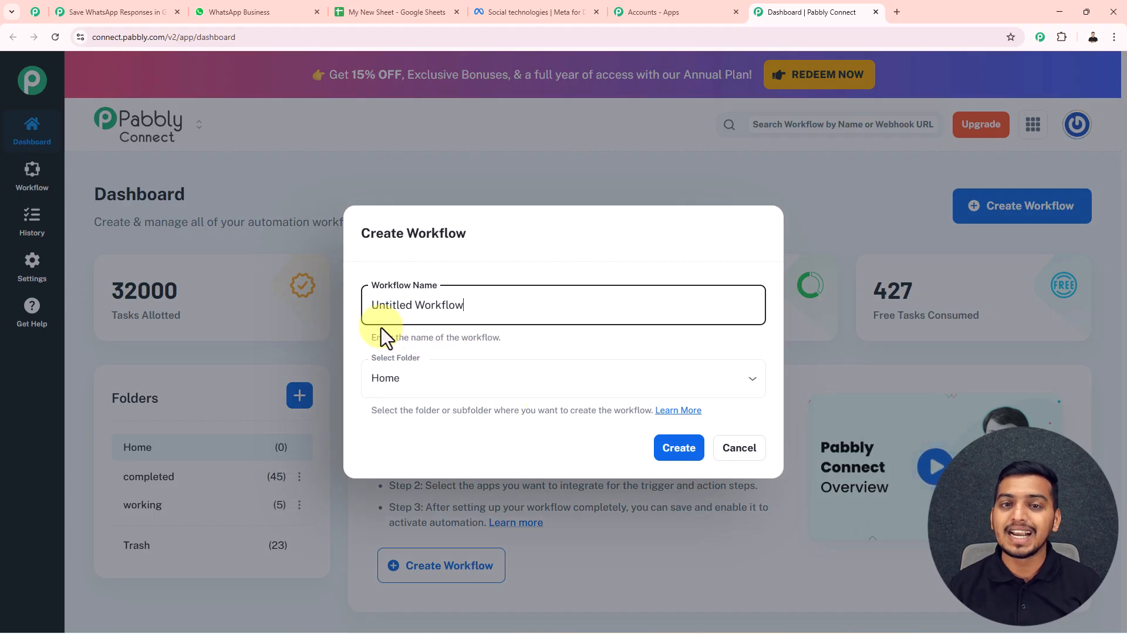
{"action": "left_click_drag", "start_coordinate": [469, 306], "coordinate": [366, 306]}
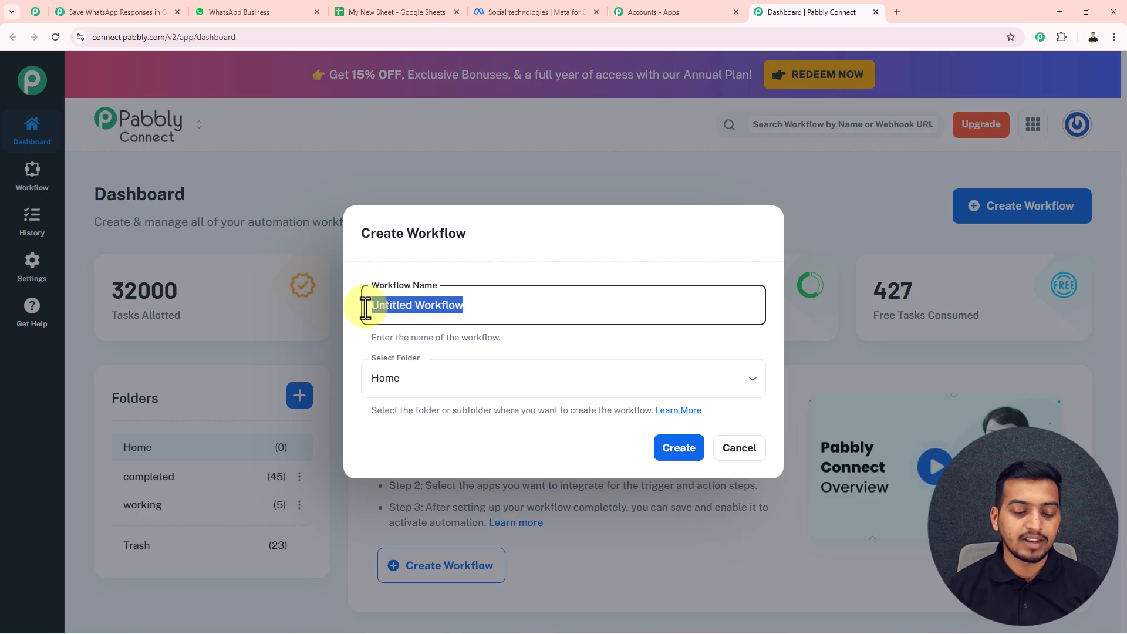
{"action": "type", "text": "Automate WhatsApp Leads to Google Sheets"}
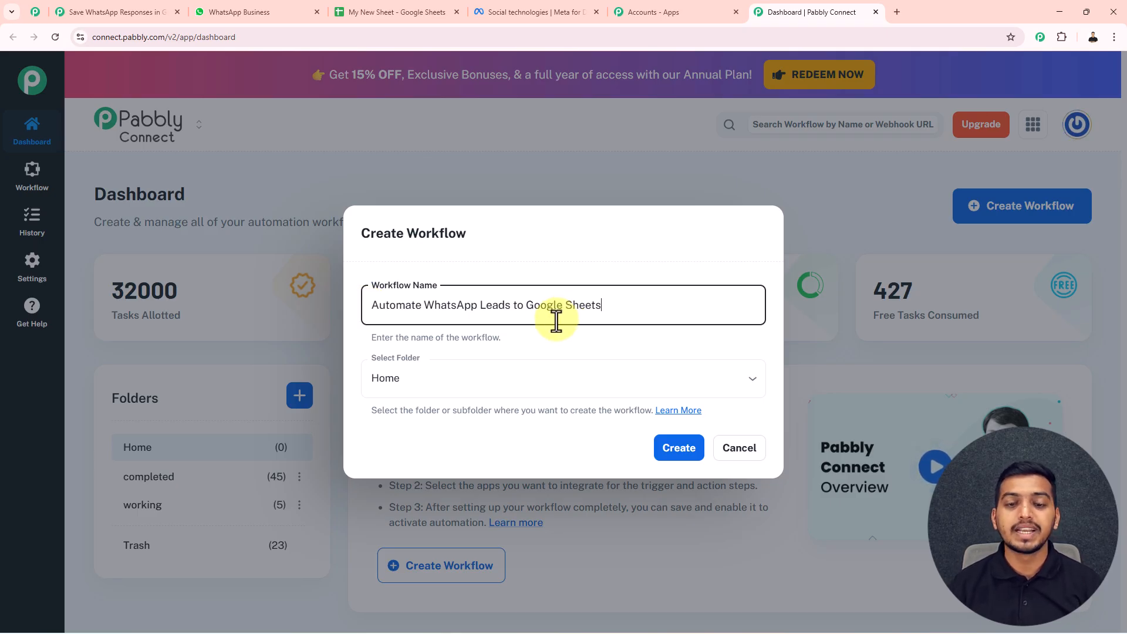
{"action": "left_click", "coordinate": [489, 383]}
{"action": "left_click", "coordinate": [450, 471]}
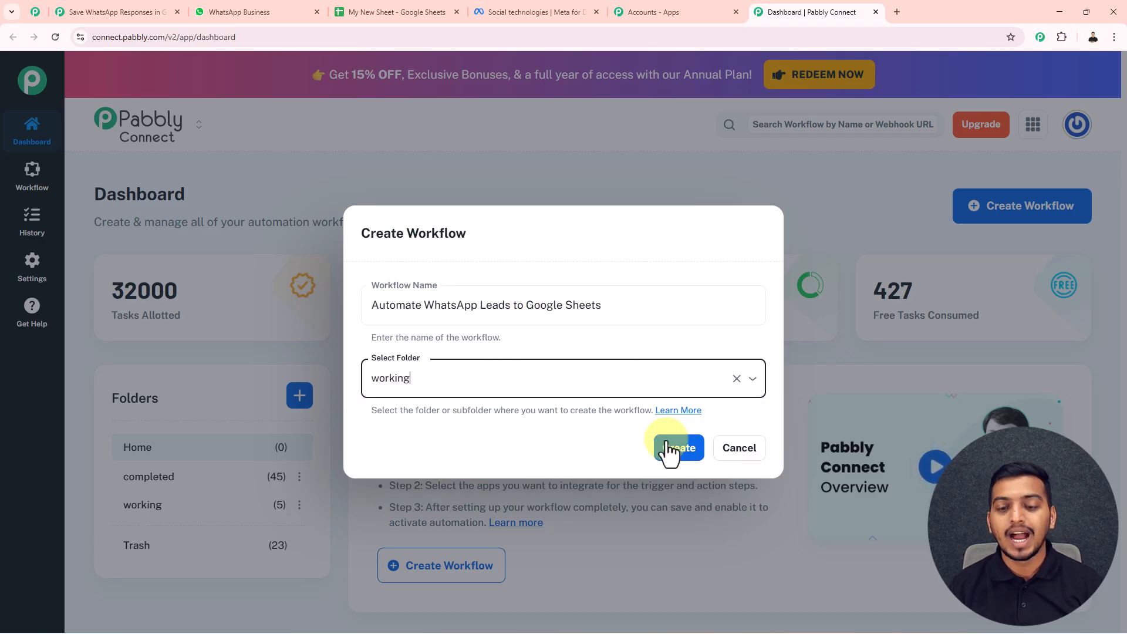
{"action": "left_click", "coordinate": [672, 448]}
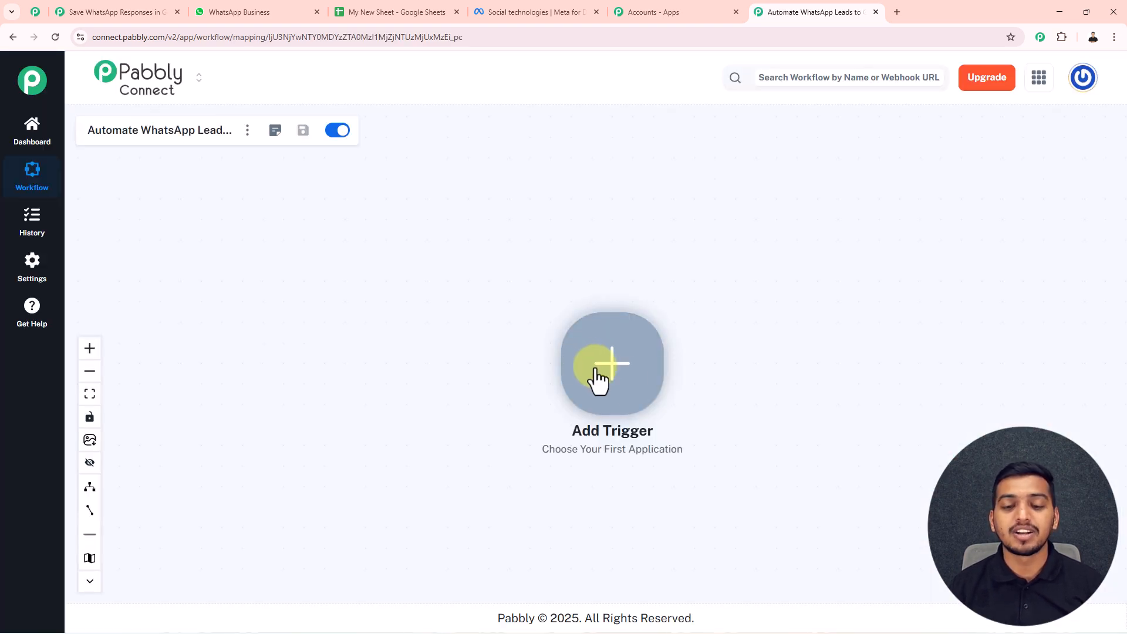
Add WhatsApp Cloud API as the trigger app of the new workflow
{"action": "scroll", "coordinate": [633, 385], "scroll_direction": "up", "scroll_amount": 3}
{"action": "left_click_drag", "start_coordinate": [719, 384], "coordinate": [575, 342]}
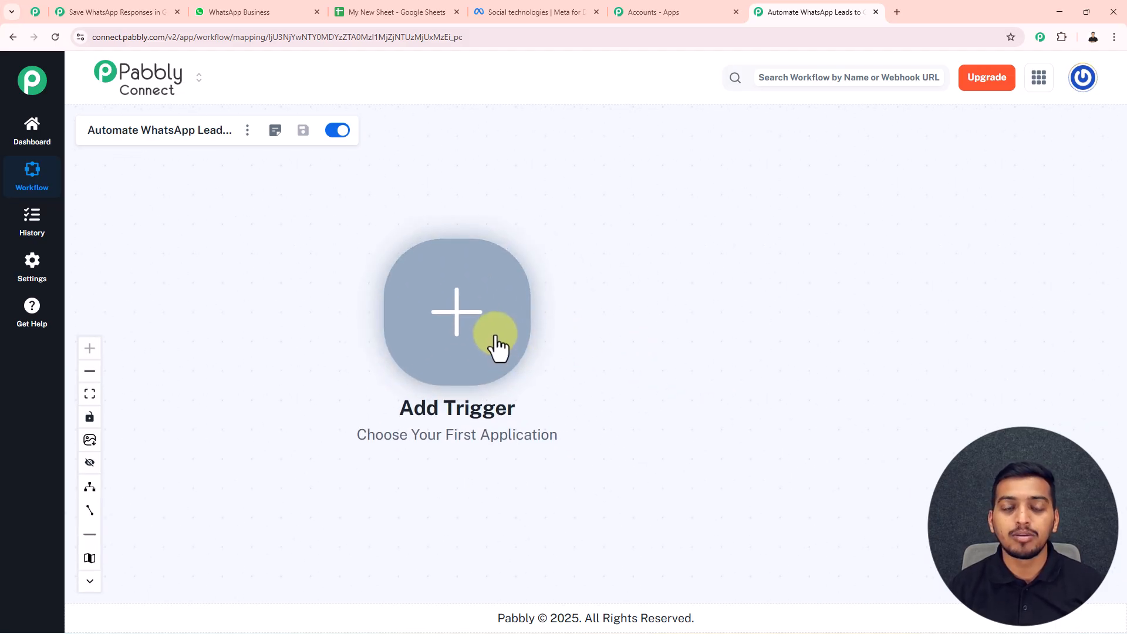
{"action": "left_click_drag", "start_coordinate": [586, 325], "coordinate": [555, 325]}
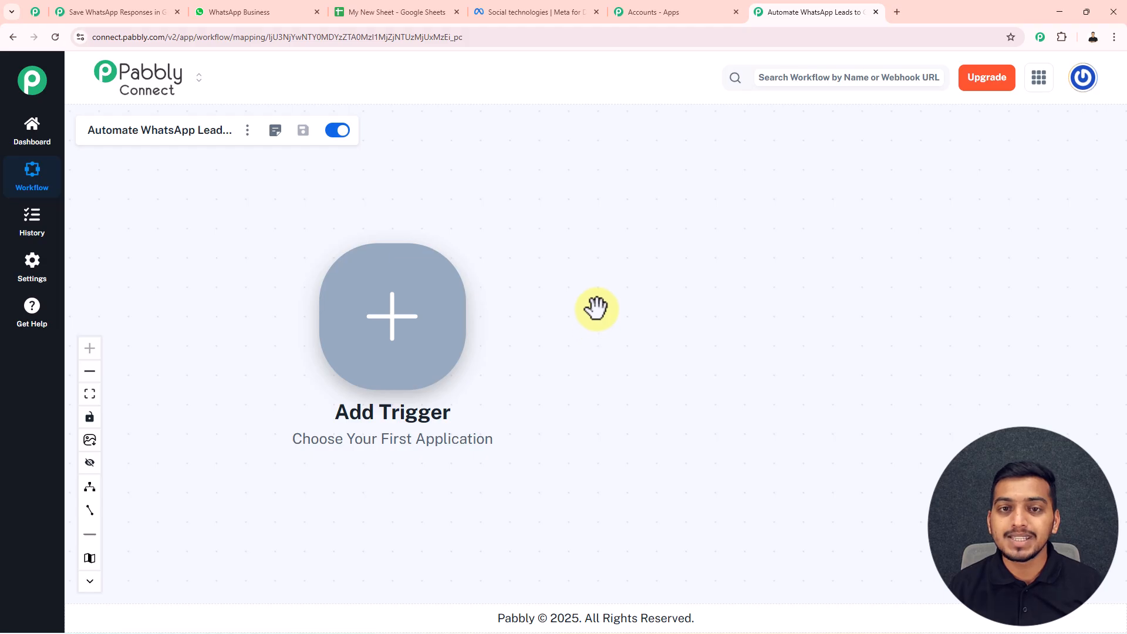
{"action": "left_click_drag", "start_coordinate": [599, 292], "coordinate": [573, 305]}
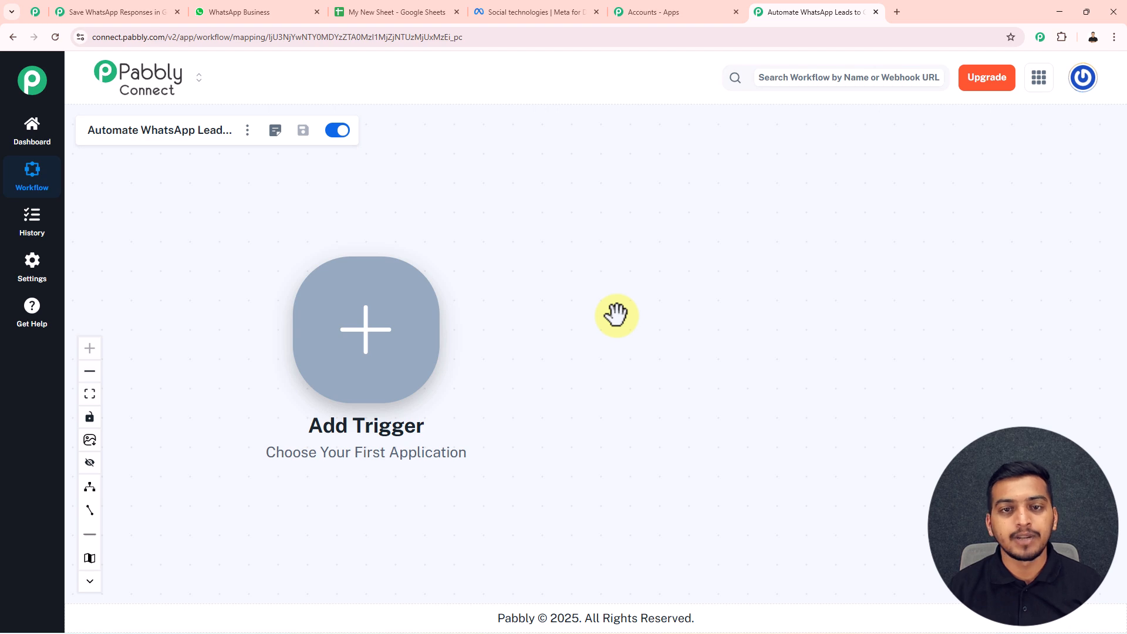
{"action": "left_click", "coordinate": [371, 349]}
{"action": "left_click", "coordinate": [649, 156]}
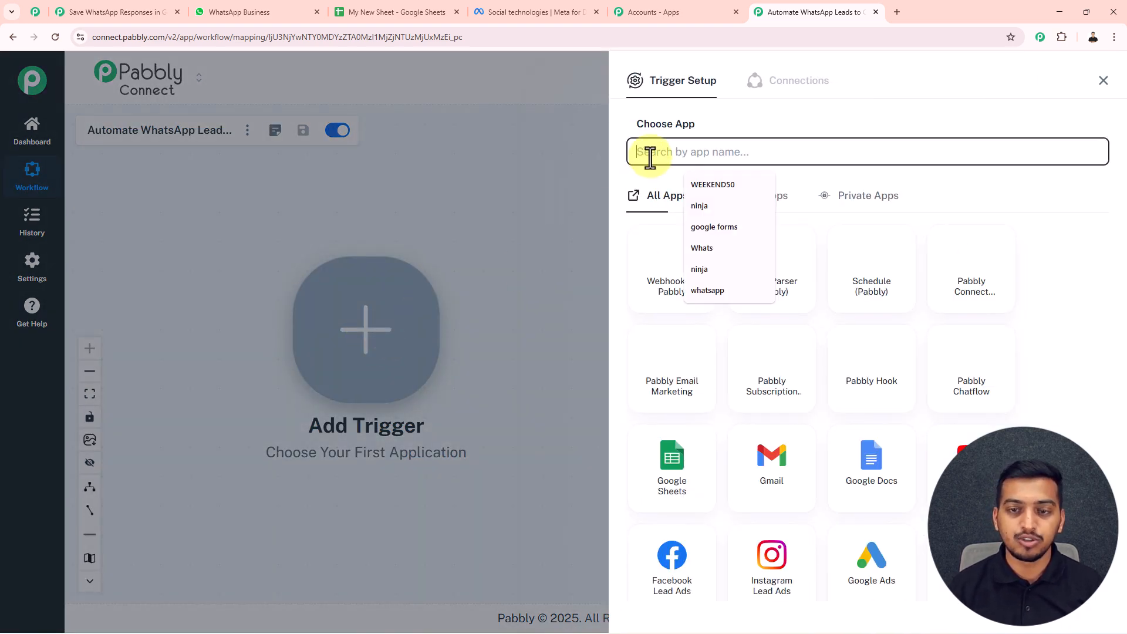
{"action": "type", "text": "WhatsApp"}
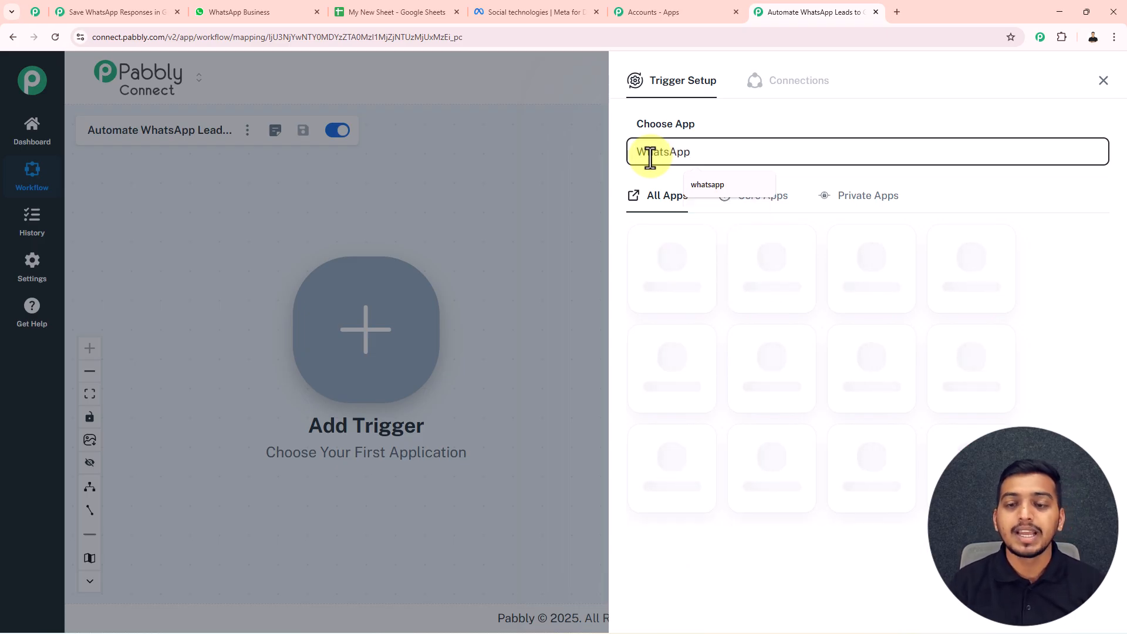
{"action": "left_click", "coordinate": [972, 285]}
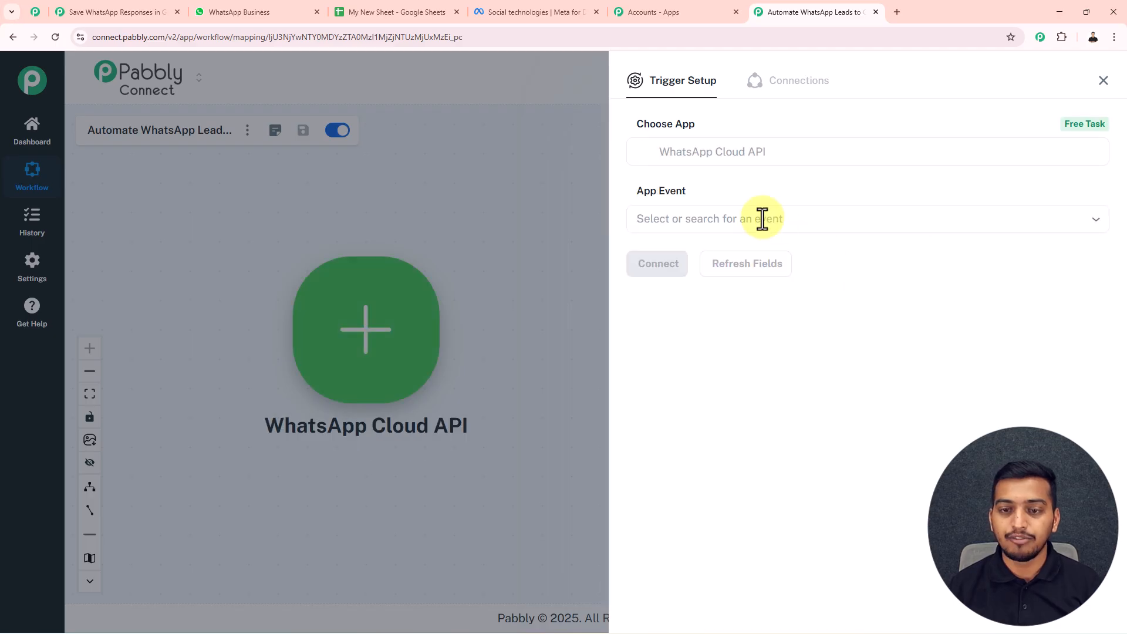
Connect the WhatsApp Cloud API trigger with the Message Notification event and copy its webhook URL
{"action": "left_click", "coordinate": [776, 222]}
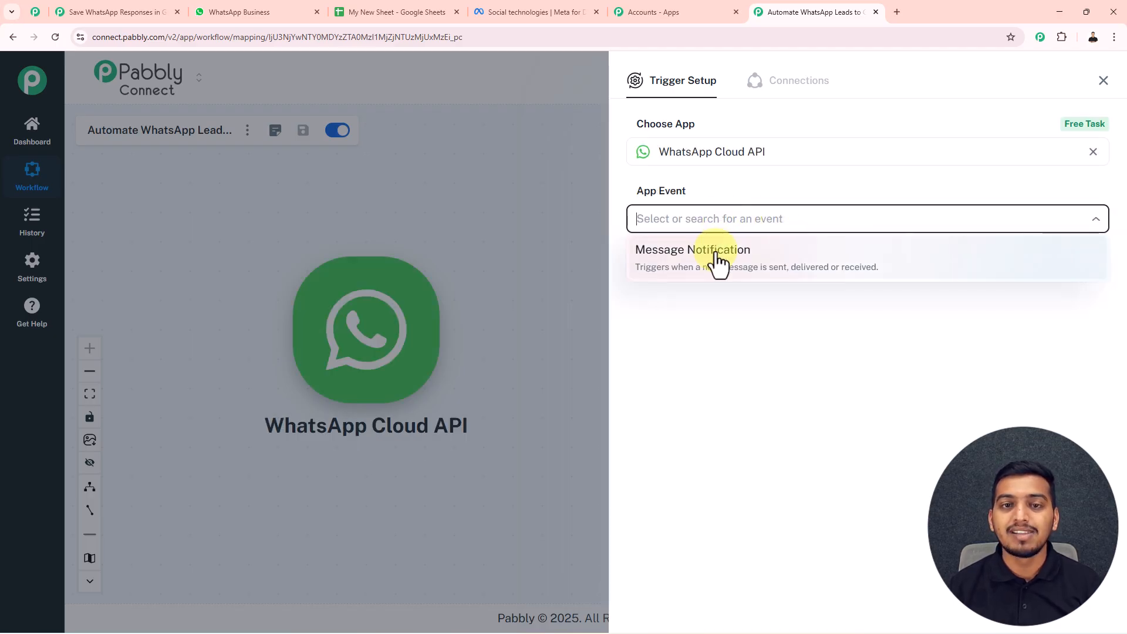
{"action": "left_click", "coordinate": [717, 258]}
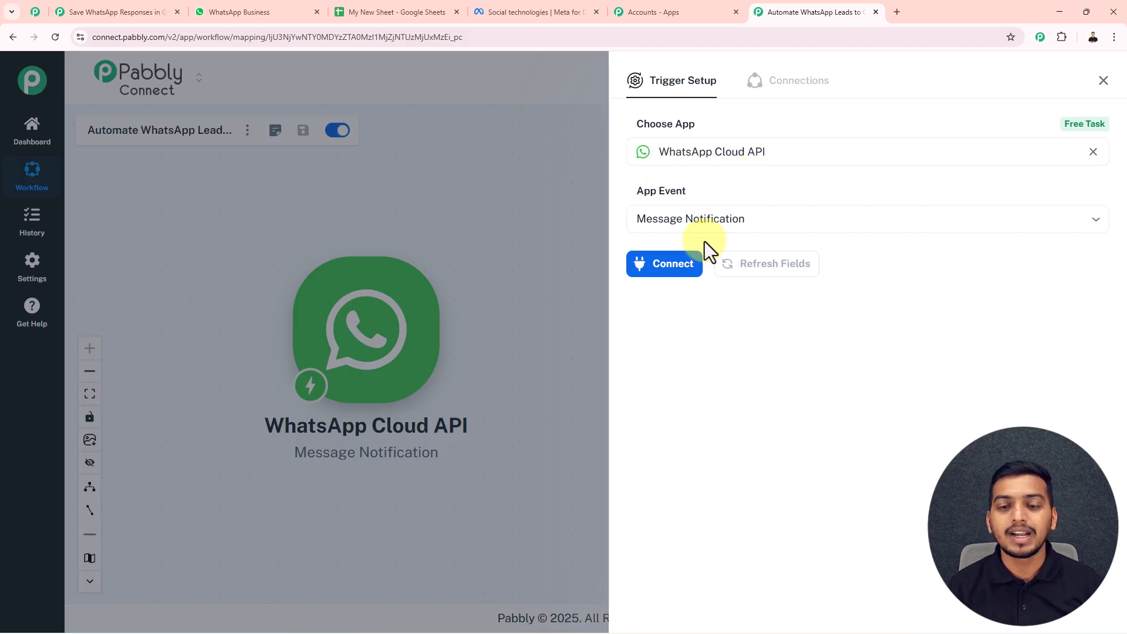
{"action": "left_click", "coordinate": [673, 276]}
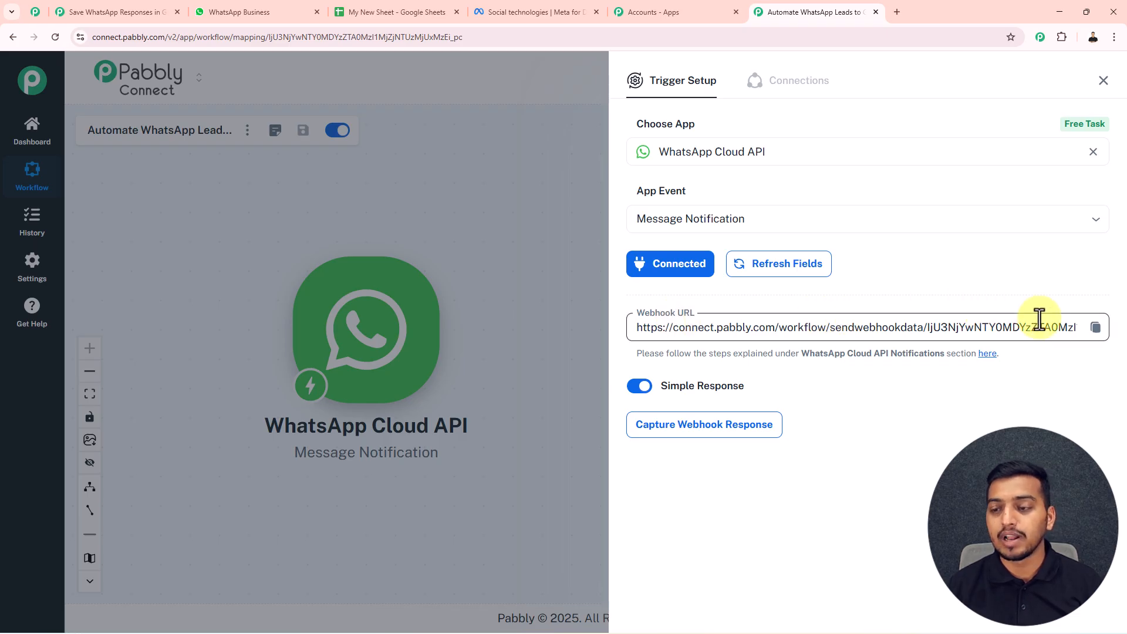
{"action": "left_click", "coordinate": [1095, 329]}
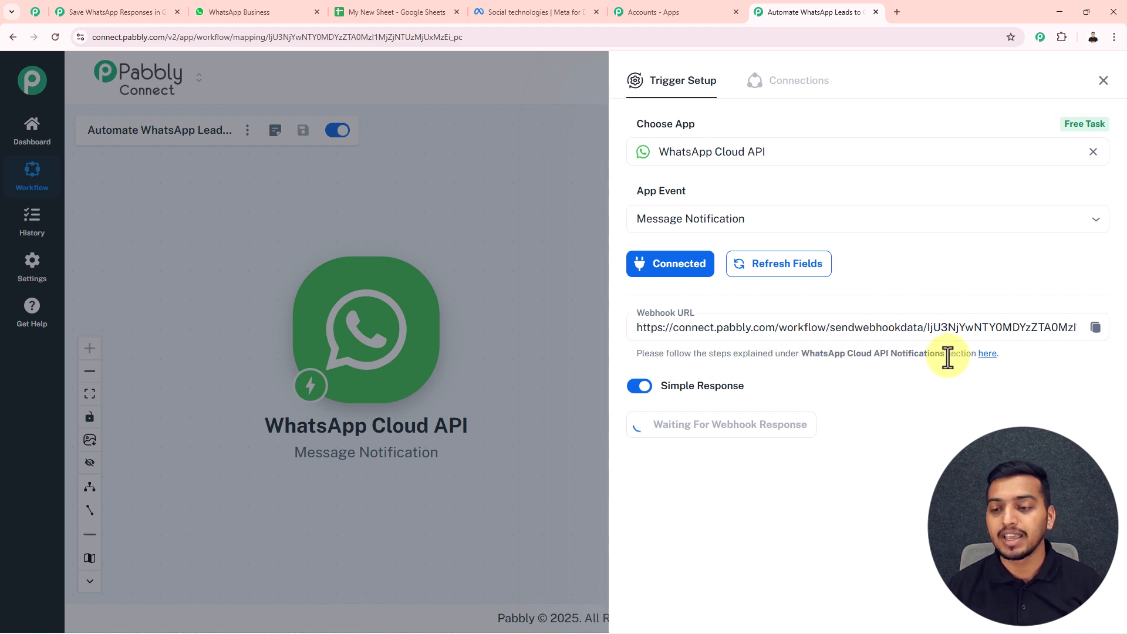
Open the linked WhatsApp Cloud API help thread and look through its setup videos
{"action": "left_click", "coordinate": [988, 353]}
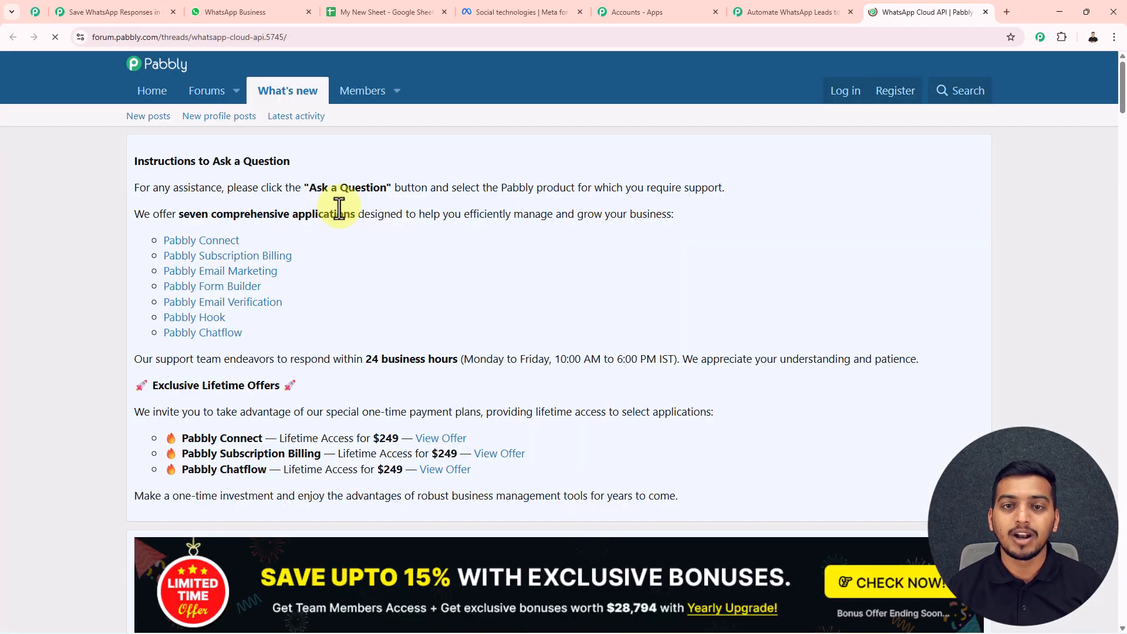
{"action": "scroll", "coordinate": [339, 209], "scroll_direction": "down", "scroll_amount": 10}
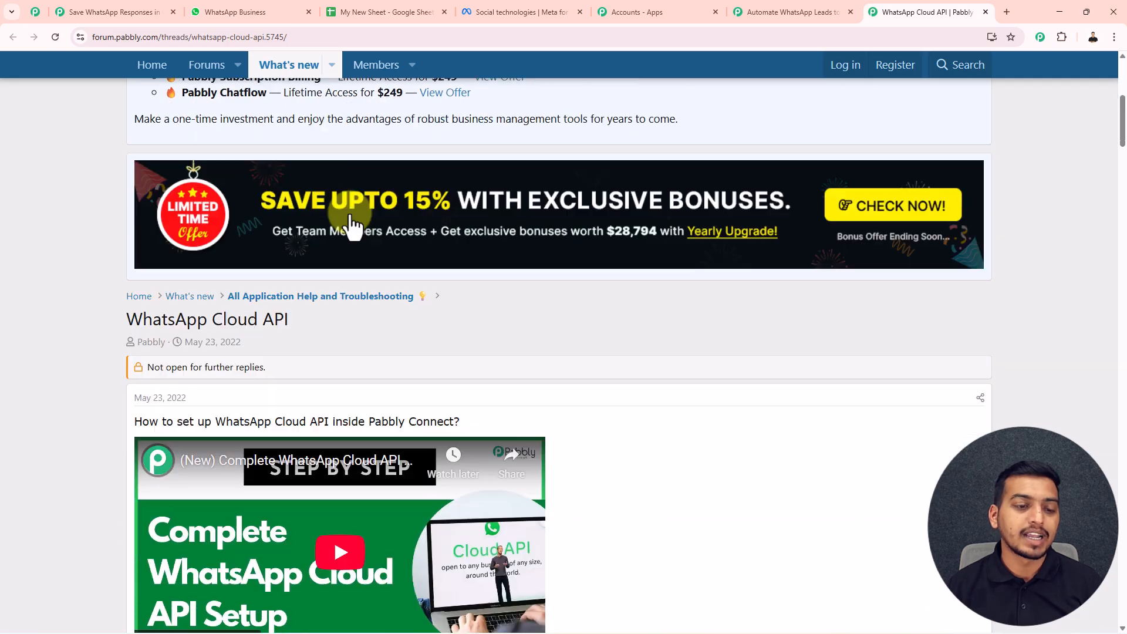
{"action": "scroll", "coordinate": [388, 247], "scroll_direction": "up", "scroll_amount": 1}
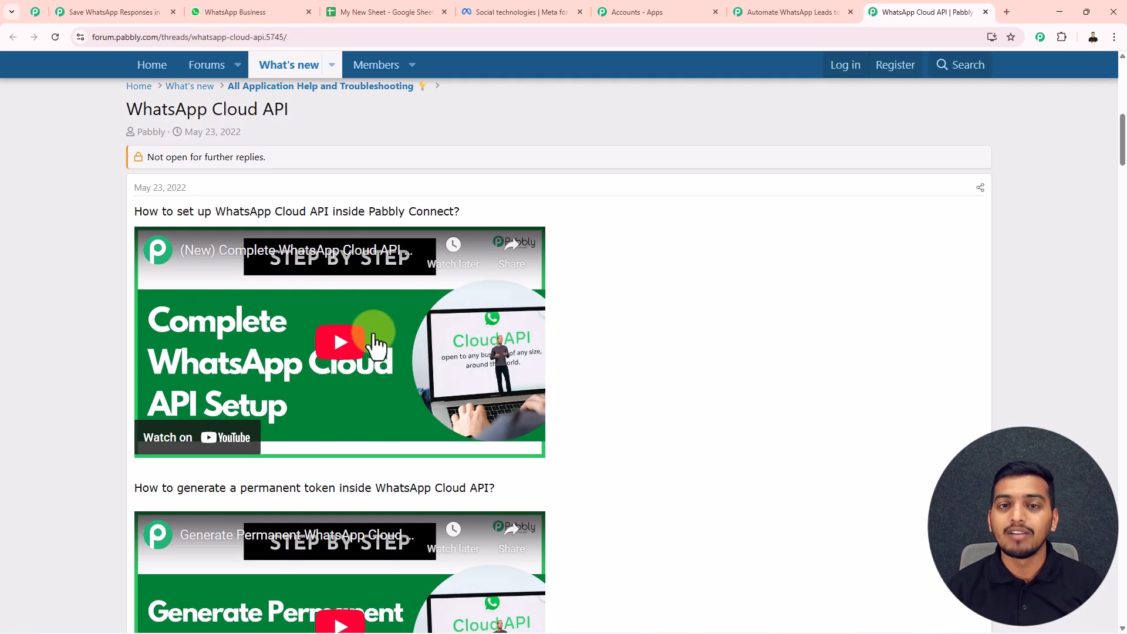
Switch to Meta for Developers and open the WhatsApp configuration page of the Sun Creations app
{"action": "left_click", "coordinate": [465, 13]}
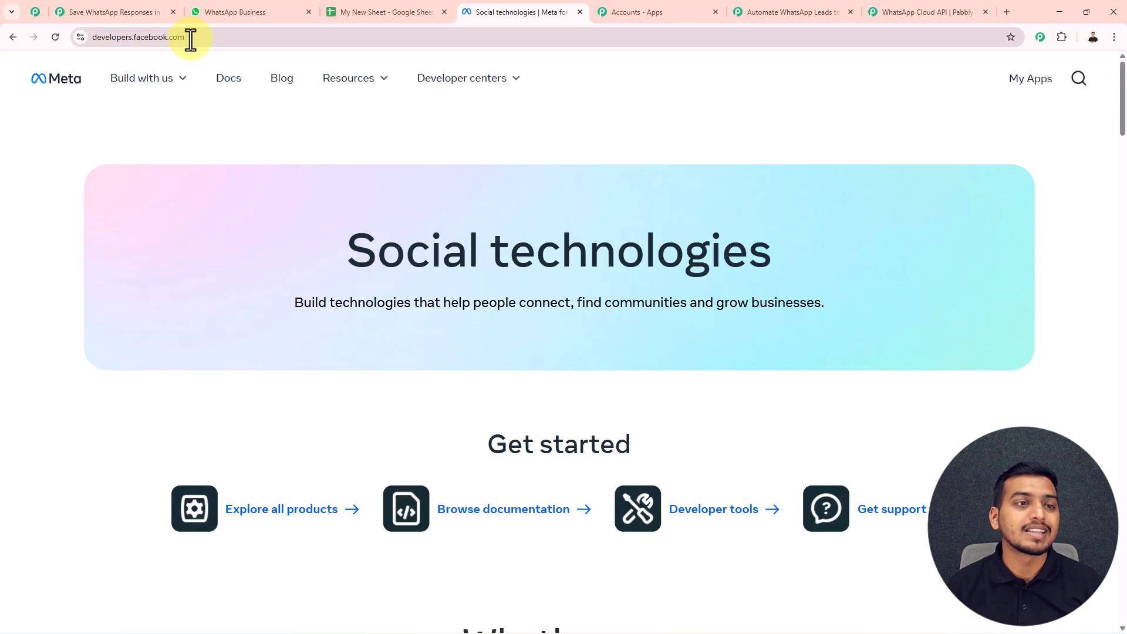
{"action": "left_click", "coordinate": [190, 37]}
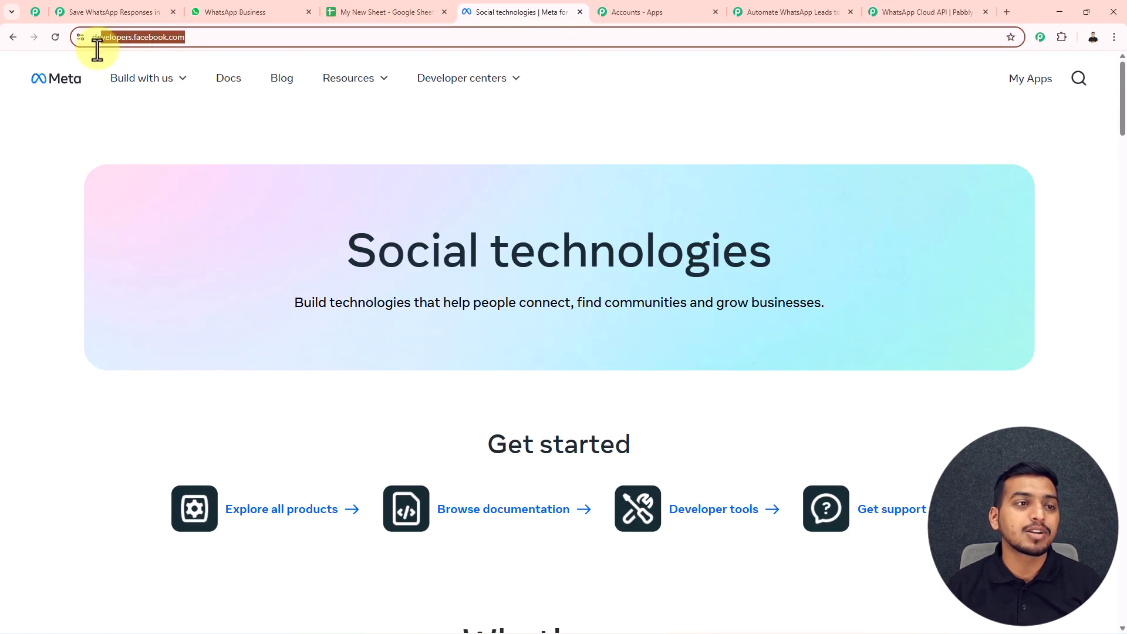
{"action": "left_click", "coordinate": [60, 435]}
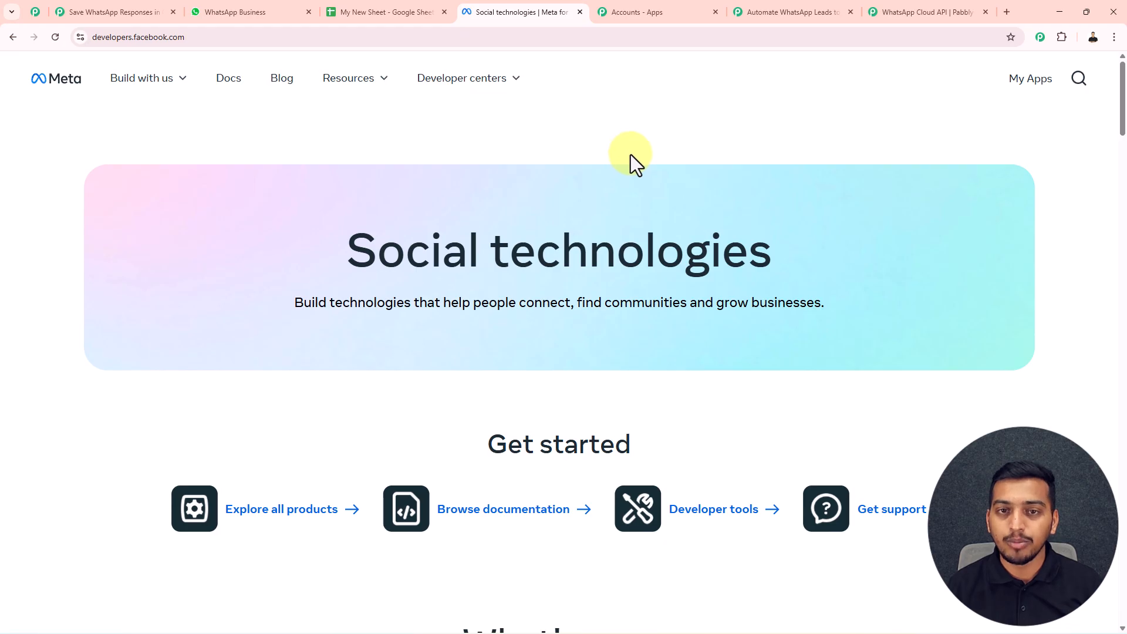
{"action": "left_click", "coordinate": [1031, 88]}
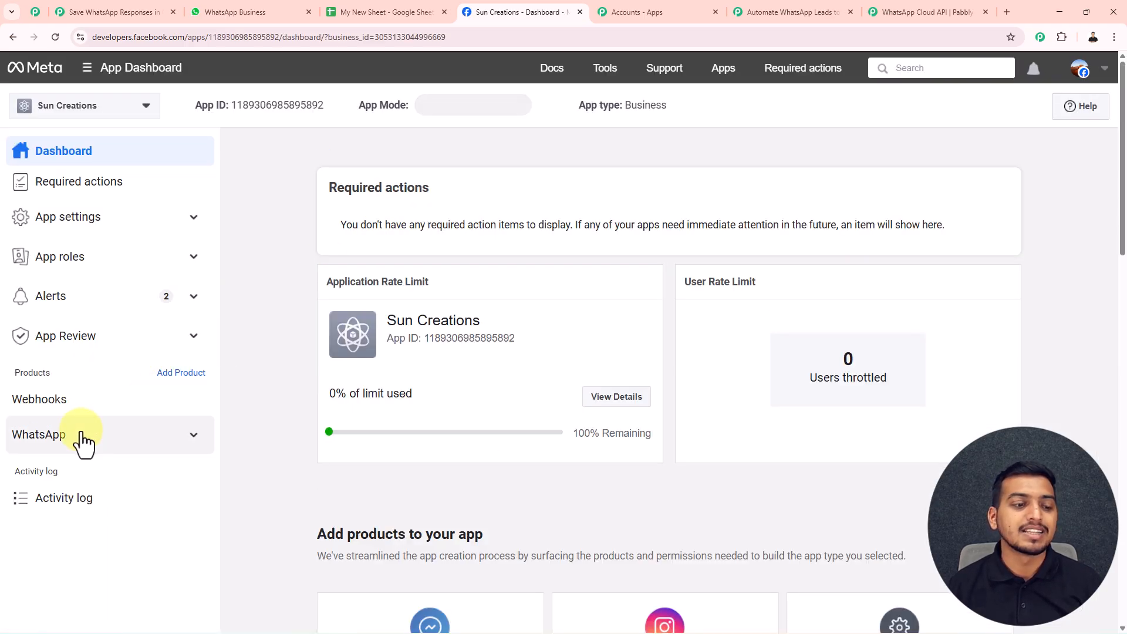
{"action": "left_click", "coordinate": [192, 440]}
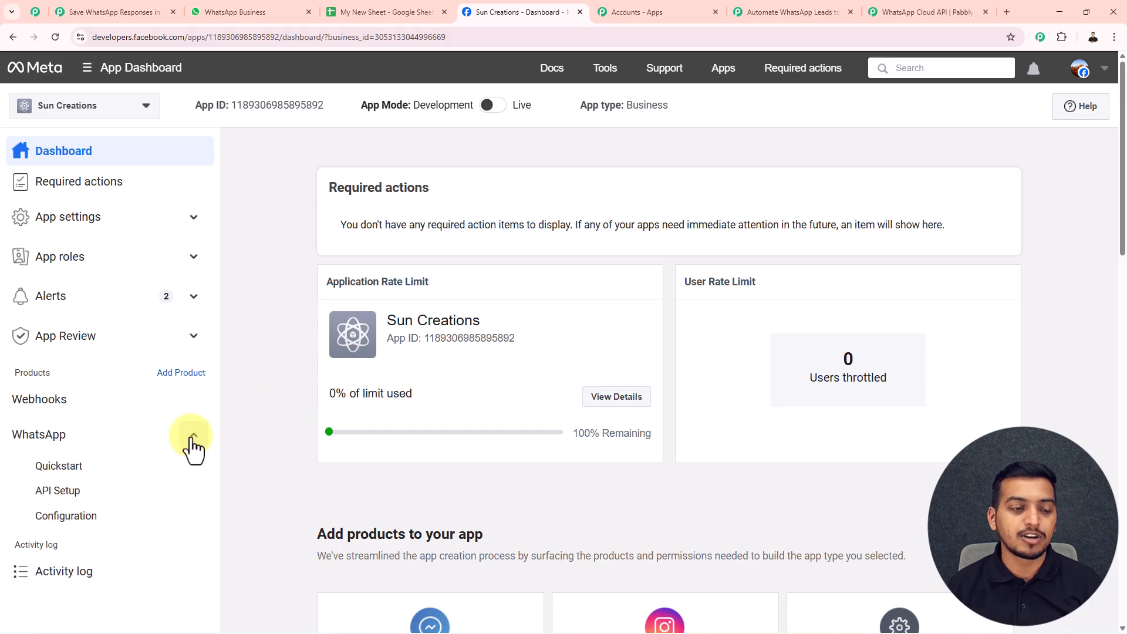
{"action": "left_click", "coordinate": [94, 517]}
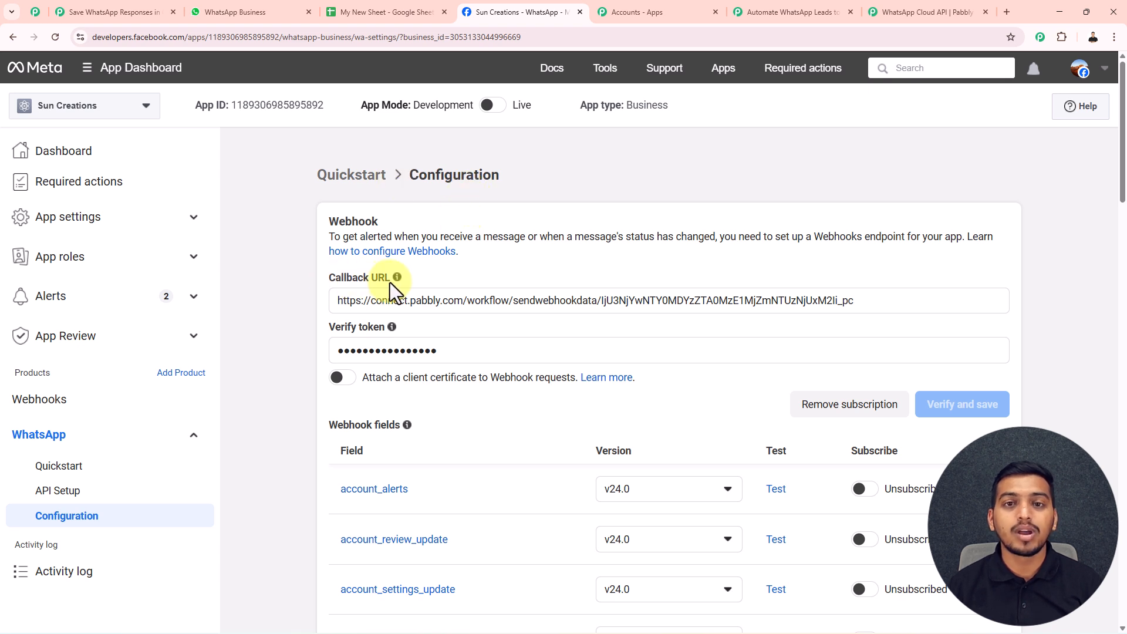
Copy the webhook URL from the Pabbly Connect trigger and replace the callback URL in the Meta app's webhook configuration with it
{"action": "left_click", "coordinate": [390, 300]}
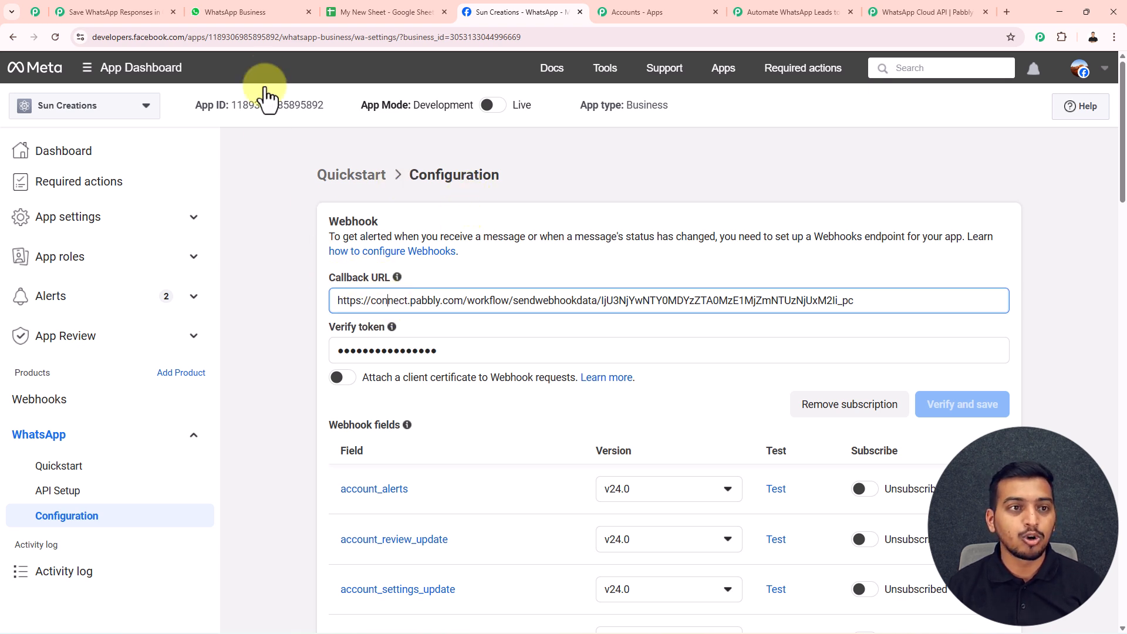
{"action": "left_click", "coordinate": [770, 9]}
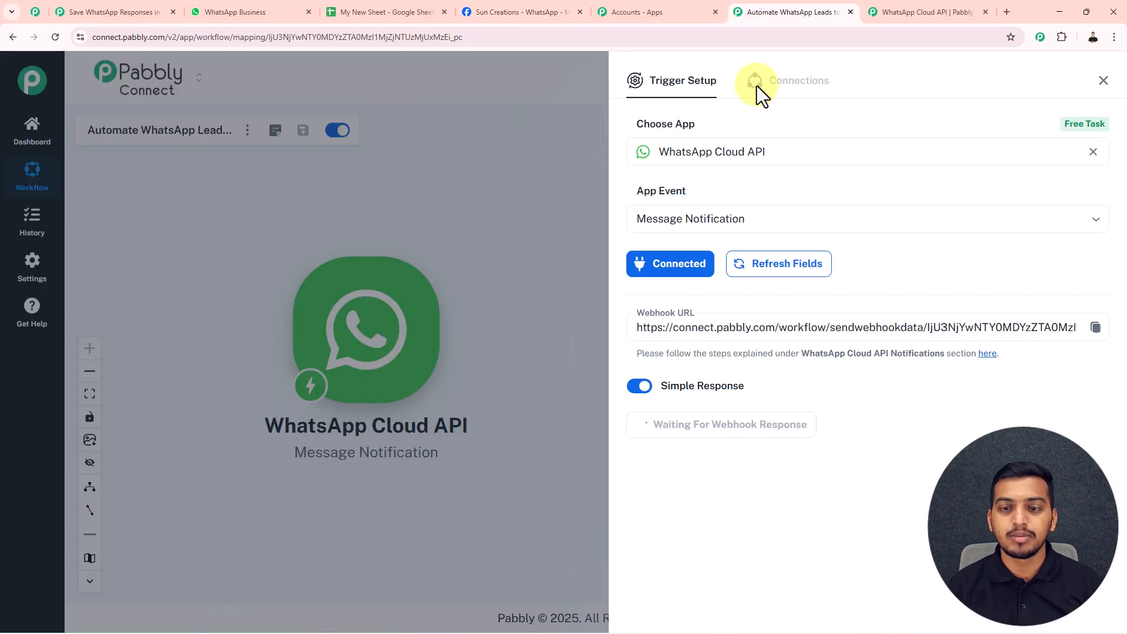
{"action": "left_click", "coordinate": [1095, 328]}
{"action": "left_click", "coordinate": [517, 12]}
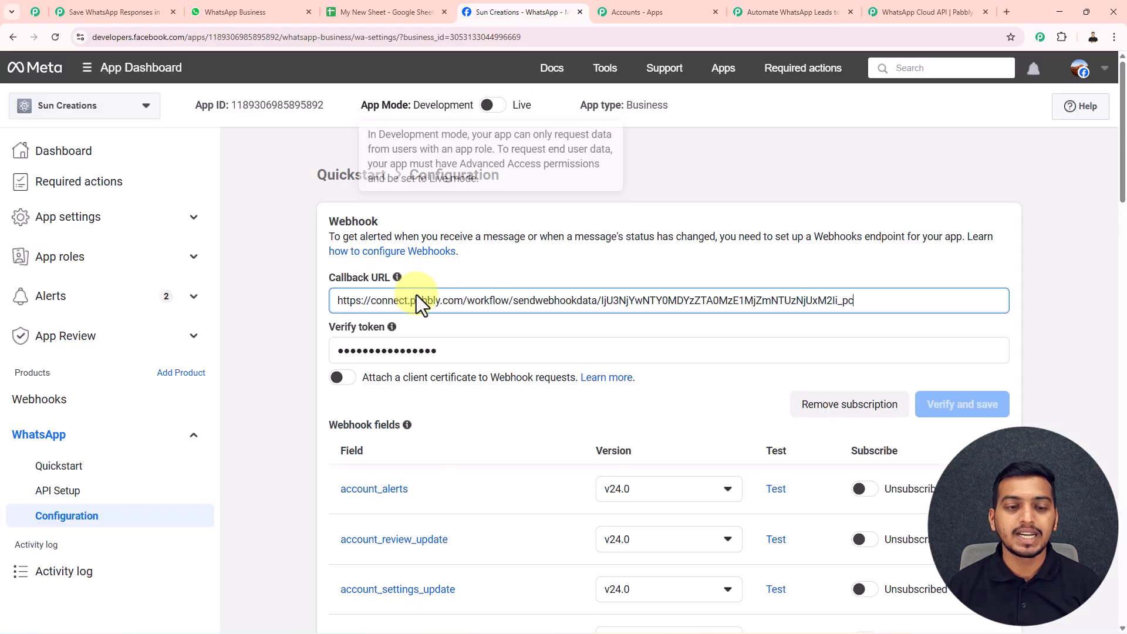
{"action": "triple_click", "coordinate": [385, 304]}
{"action": "key", "text": "ctrl+v"}
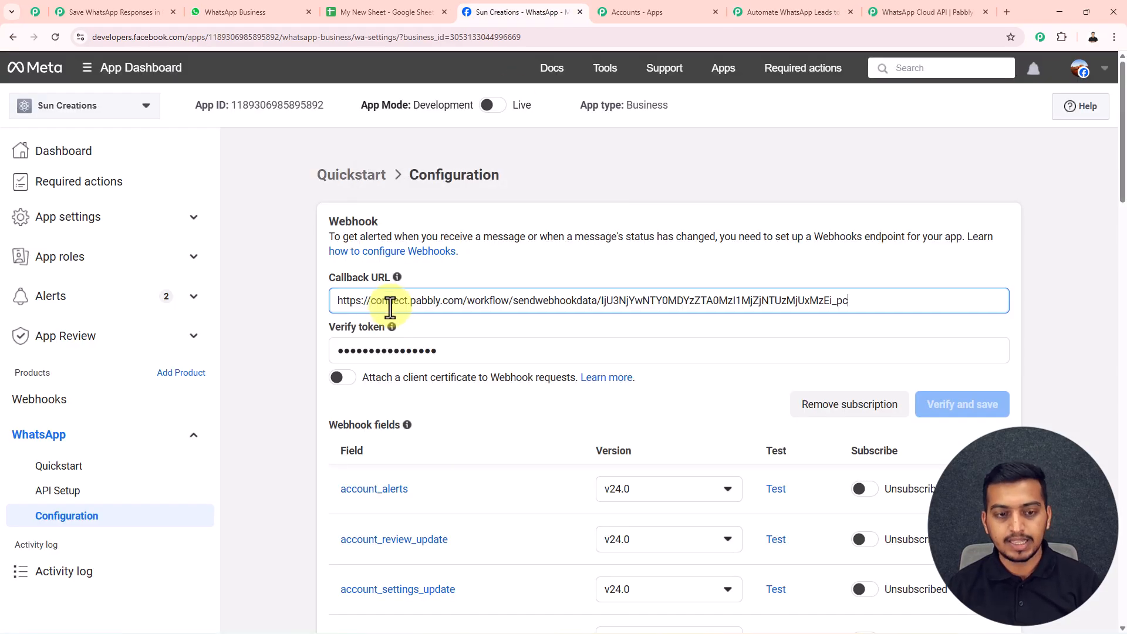
Copy the verify token from the Pabbly forum thread, enter it in the Meta webhook configuration, and verify and save the webhook
{"action": "left_click", "coordinate": [358, 349]}
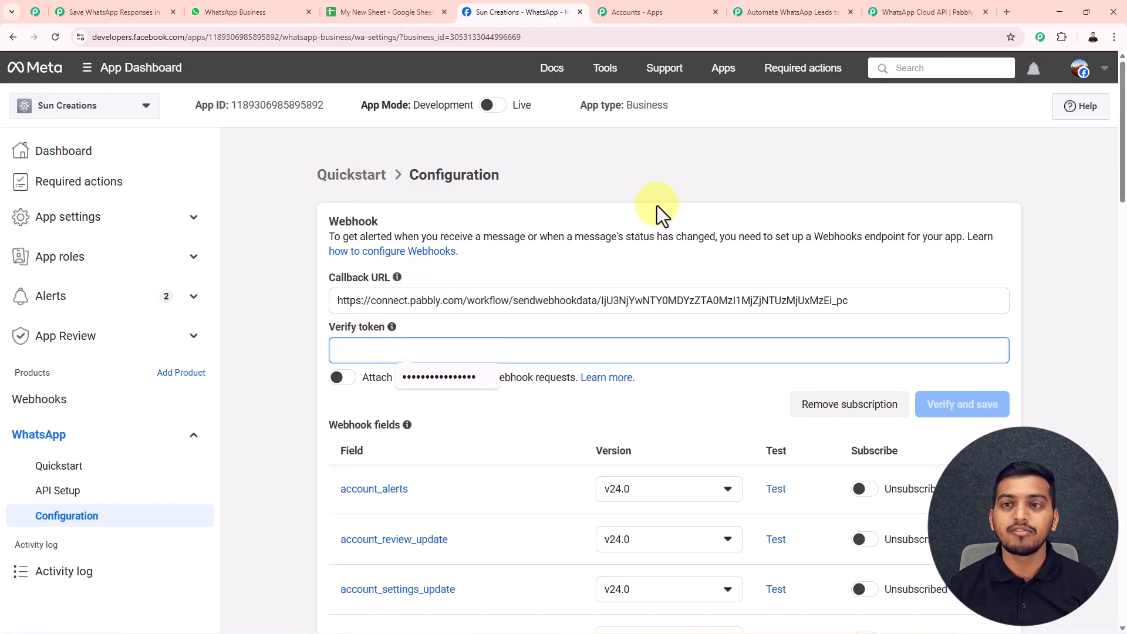
{"action": "left_click", "coordinate": [906, 11]}
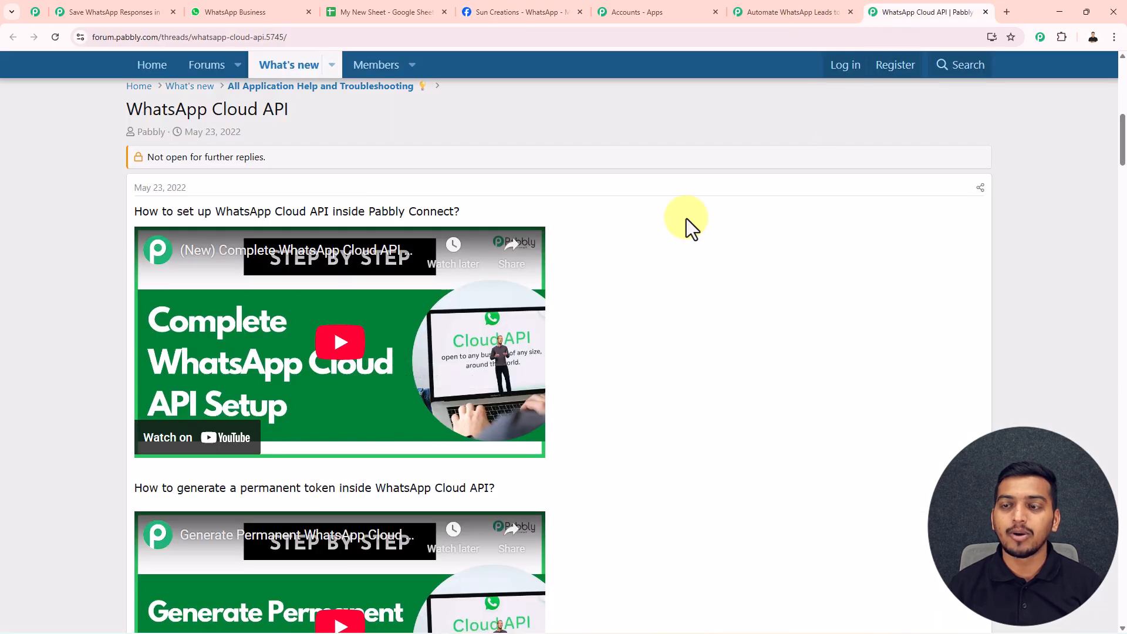
{"action": "scroll", "coordinate": [645, 271], "scroll_direction": "down", "scroll_amount": 15}
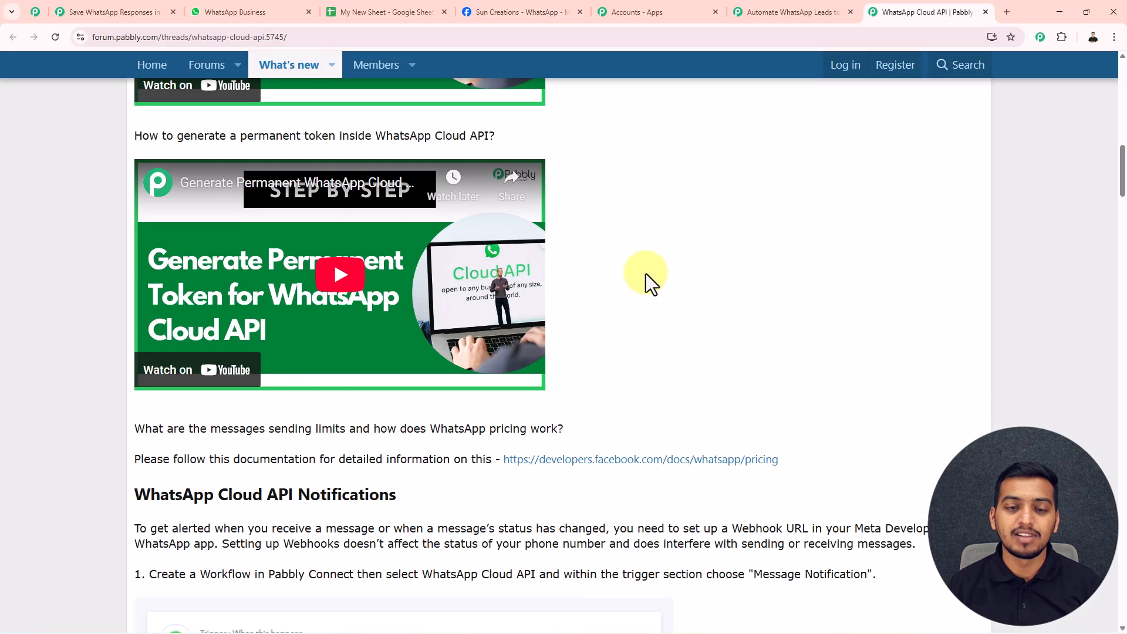
{"action": "scroll", "coordinate": [646, 285], "scroll_direction": "down", "scroll_amount": 8}
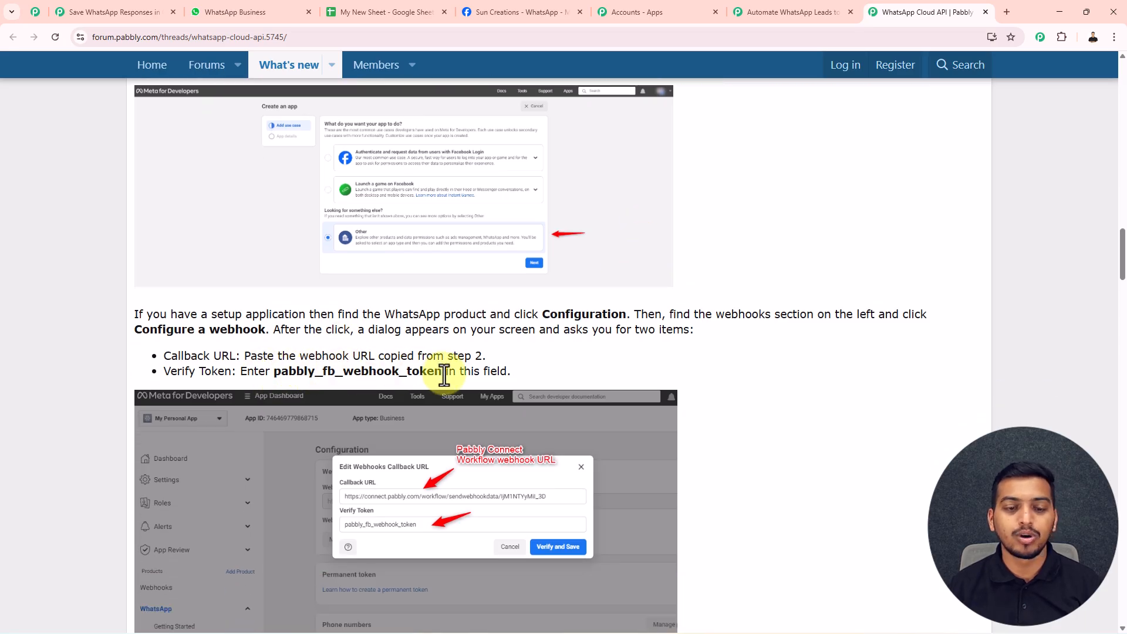
{"action": "left_click_drag", "start_coordinate": [274, 373], "coordinate": [435, 371]}
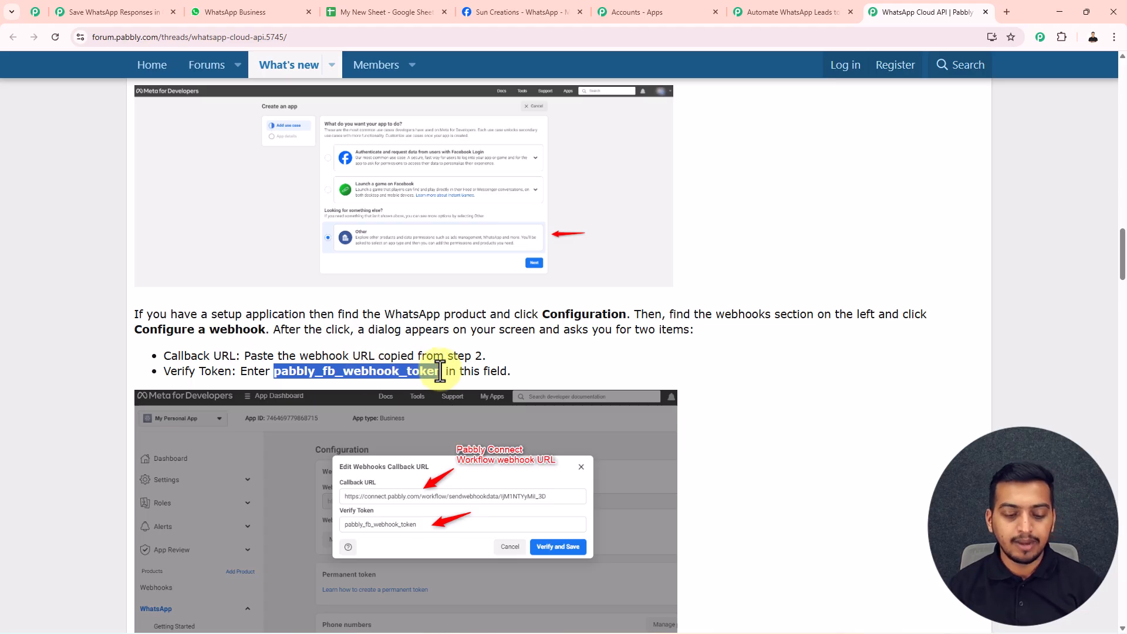
{"action": "left_click", "coordinate": [531, 12]}
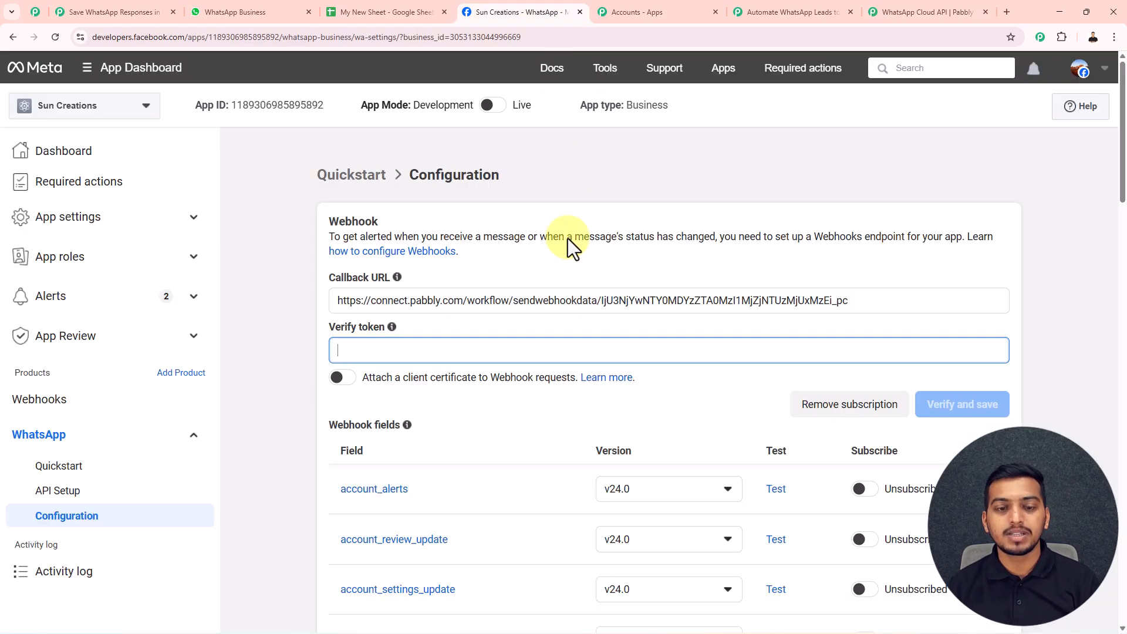
{"action": "key", "text": "ctrl+v"}
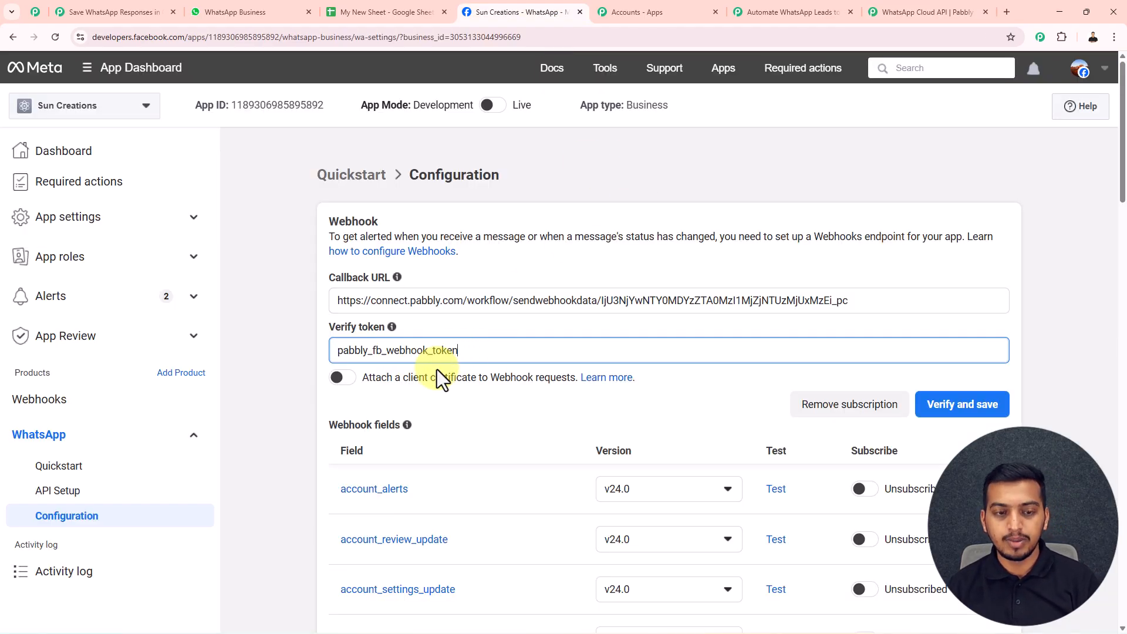
{"action": "left_click", "coordinate": [988, 409]}
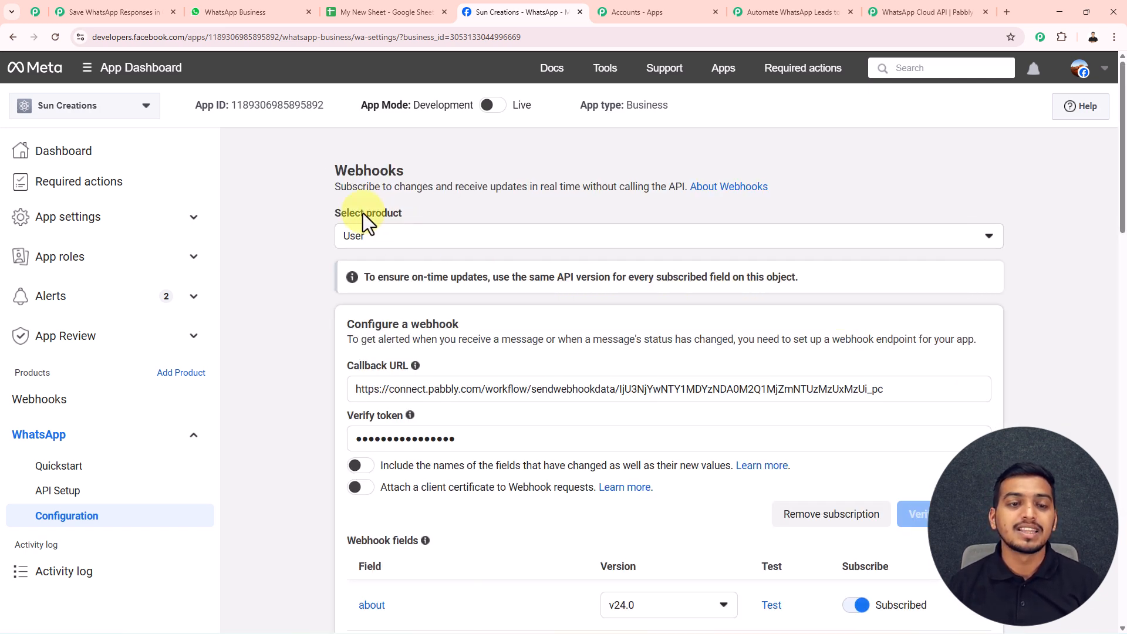
Select Whatsapp Business Account as the webhook product and subscribe to its messages field
{"action": "left_click", "coordinate": [498, 242]}
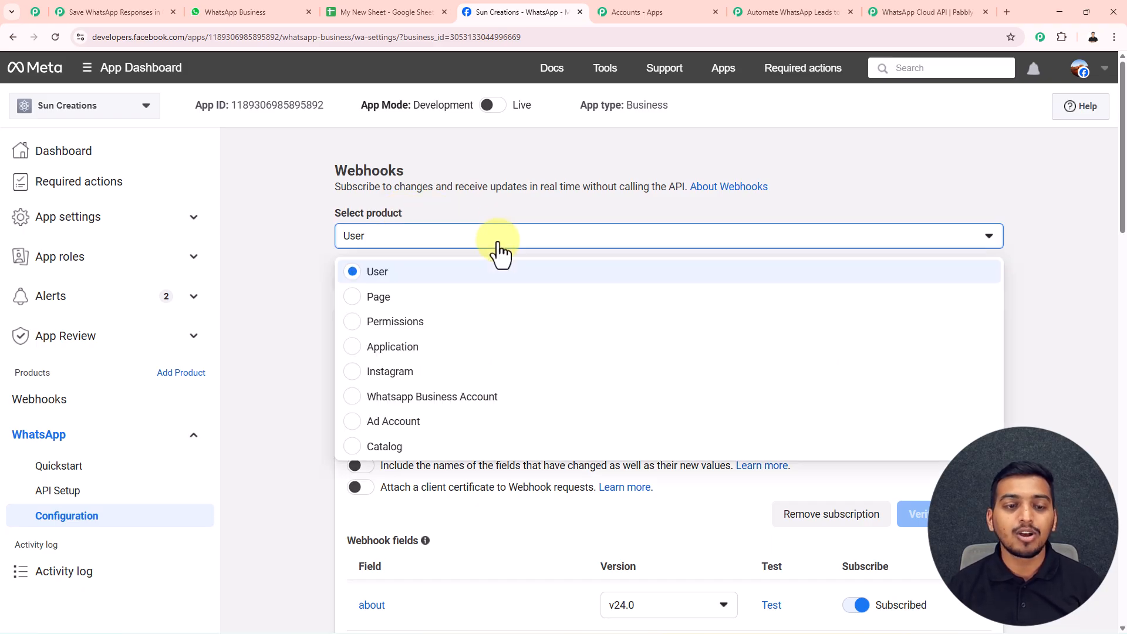
{"action": "left_click", "coordinate": [457, 397]}
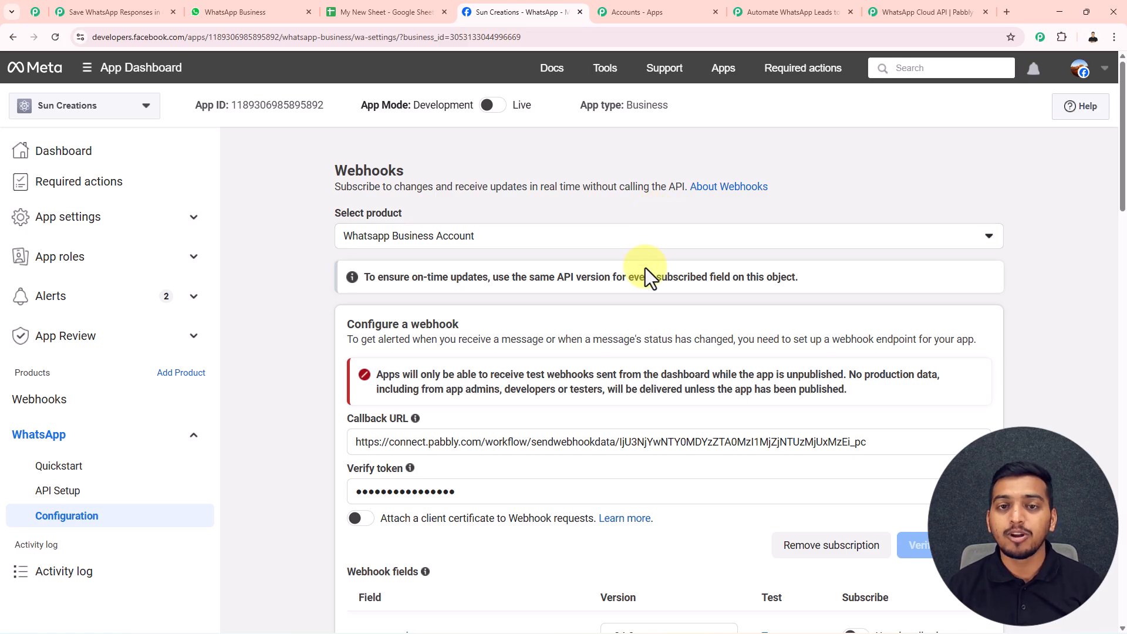
{"action": "scroll", "coordinate": [646, 268], "scroll_direction": "down", "scroll_amount": 20}
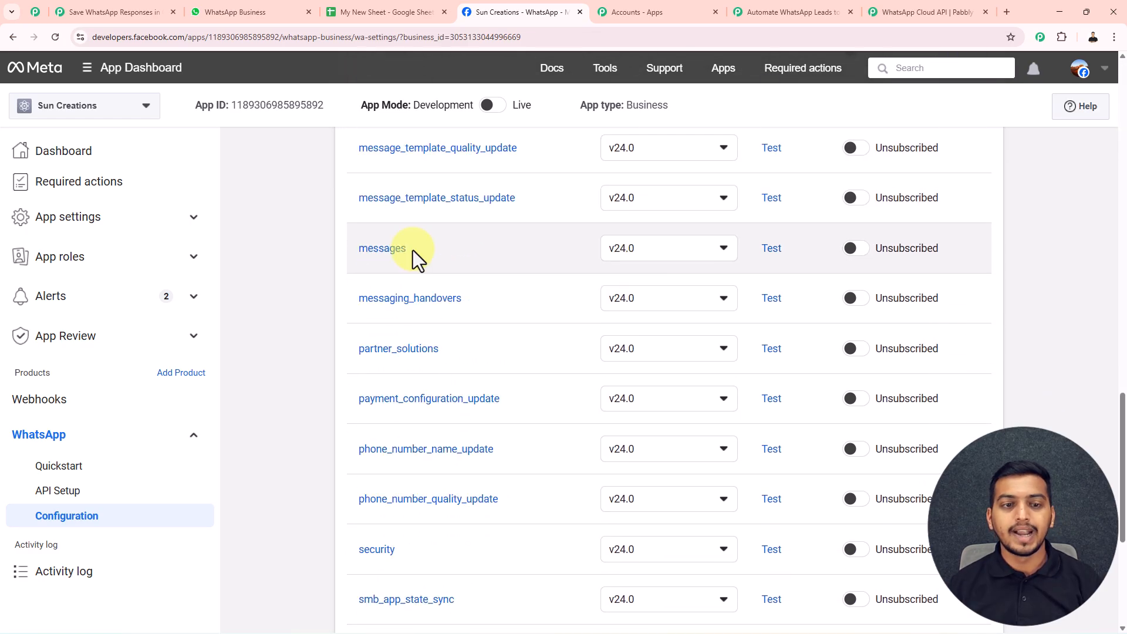
{"action": "left_click", "coordinate": [856, 249]}
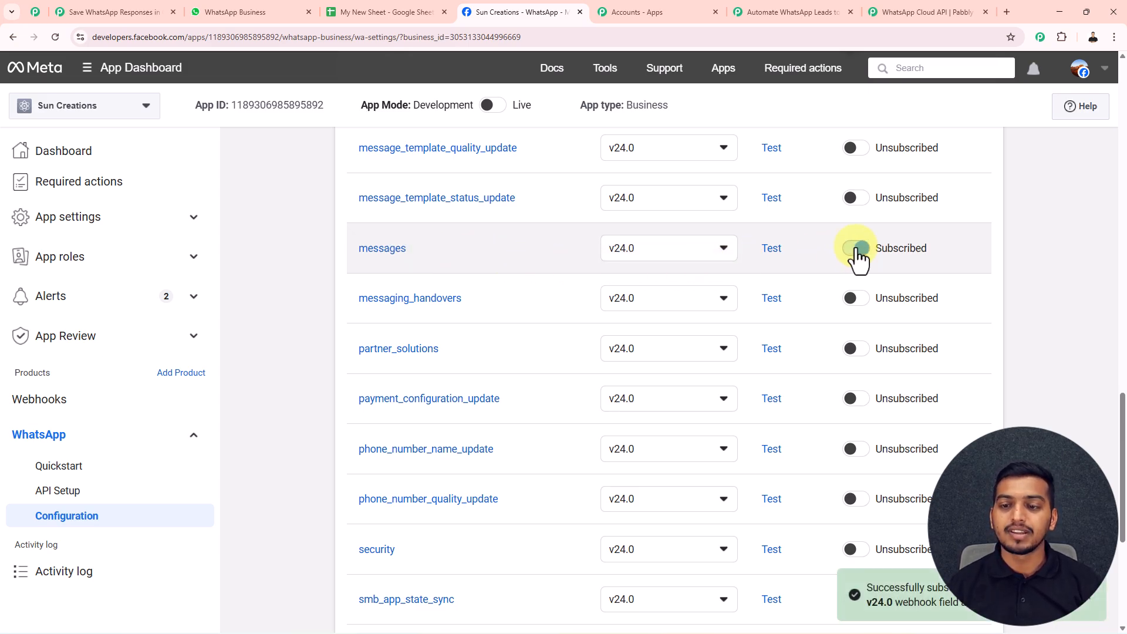
Send the messages field's sample data to the server and review the captured response in the Pabbly Connect trigger
{"action": "left_click", "coordinate": [772, 249]}
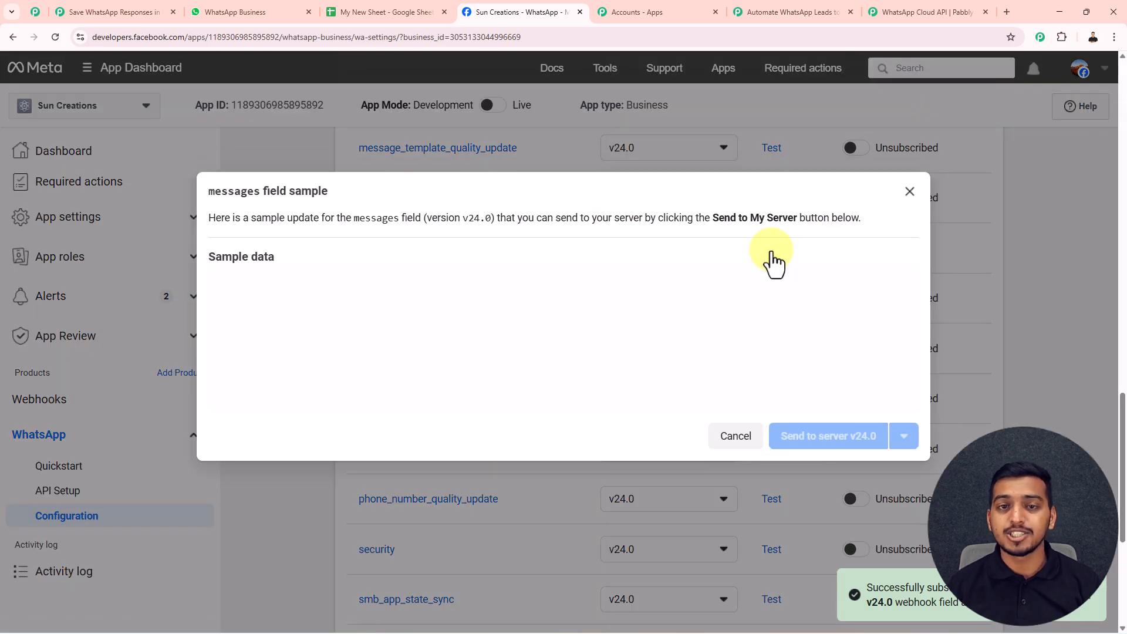
{"action": "left_click", "coordinate": [791, 574]}
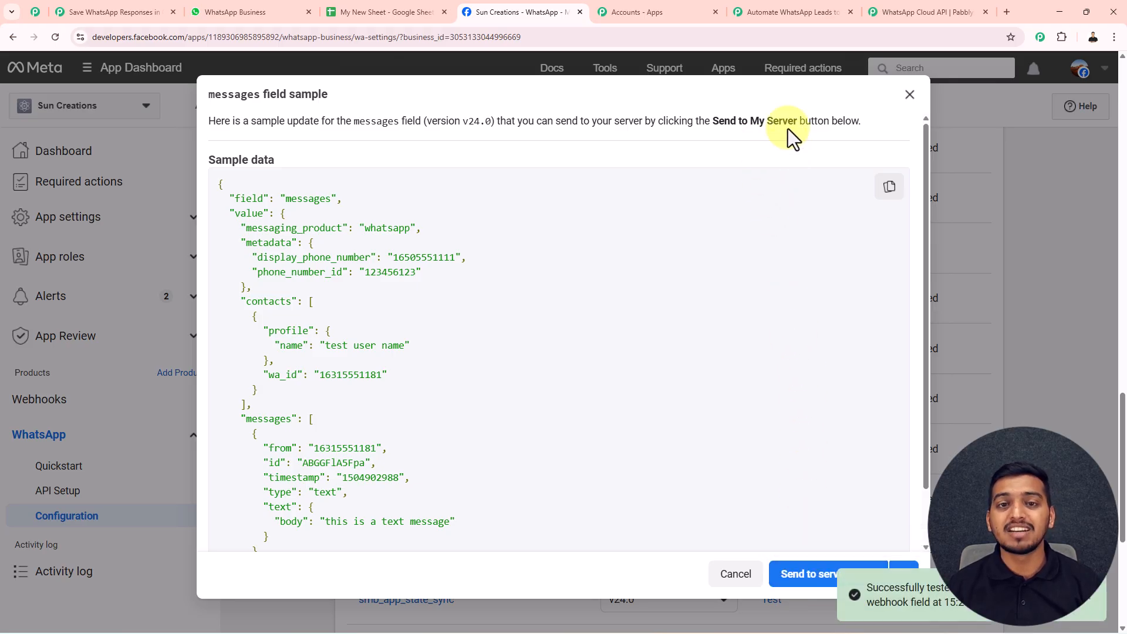
{"action": "left_click", "coordinate": [765, 11]}
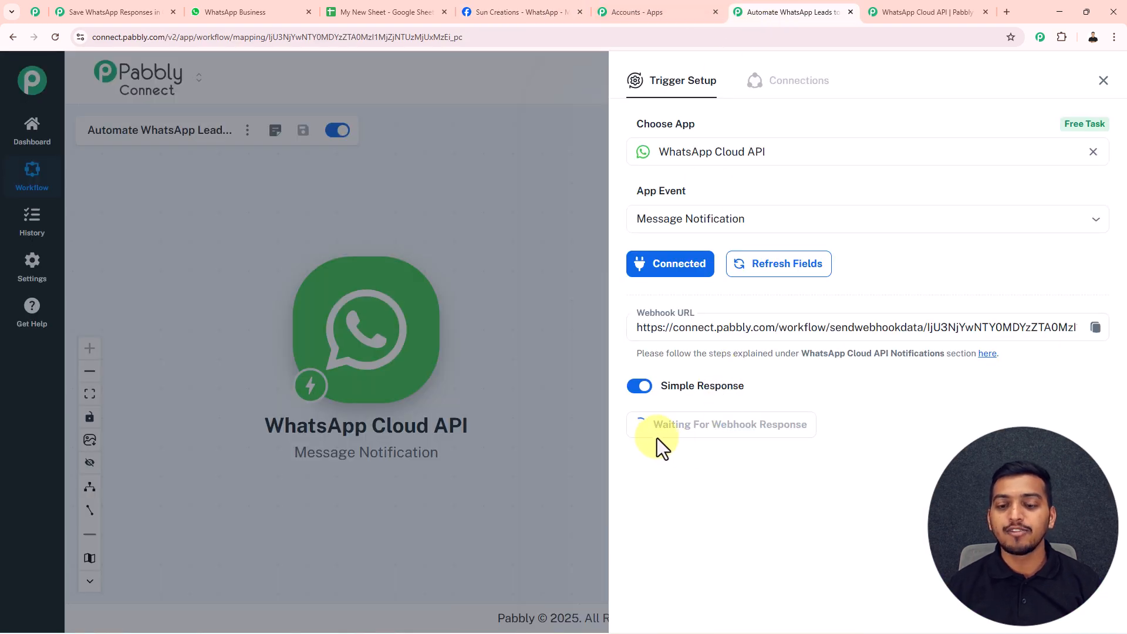
{"action": "scroll", "coordinate": [806, 429], "scroll_direction": "down", "scroll_amount": 1}
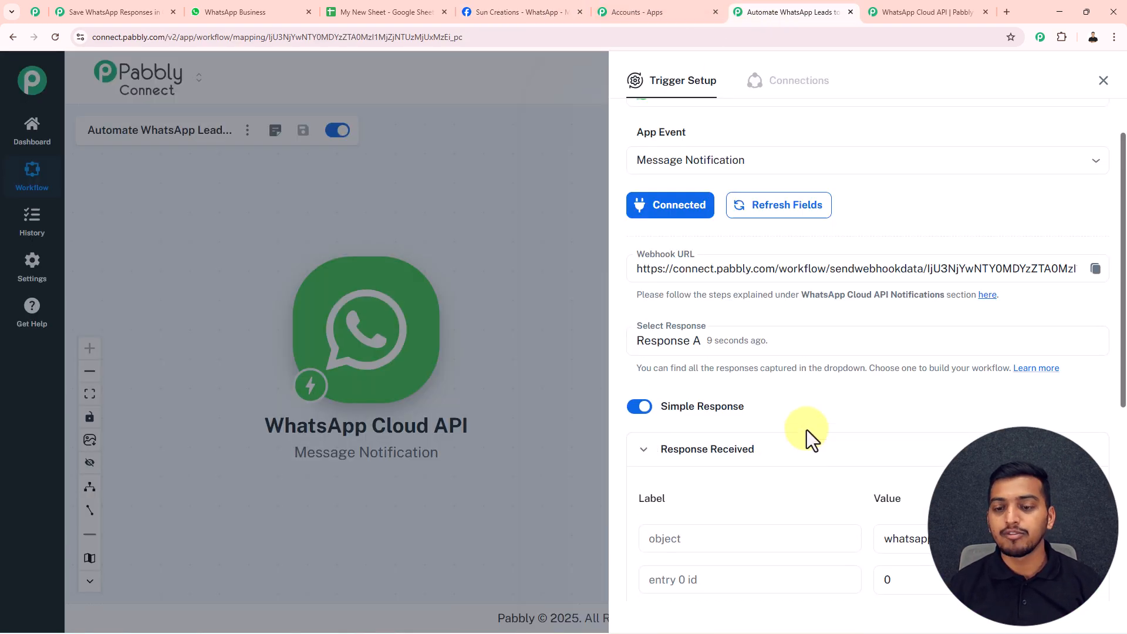
{"action": "scroll", "coordinate": [808, 425], "scroll_direction": "down", "scroll_amount": 6}
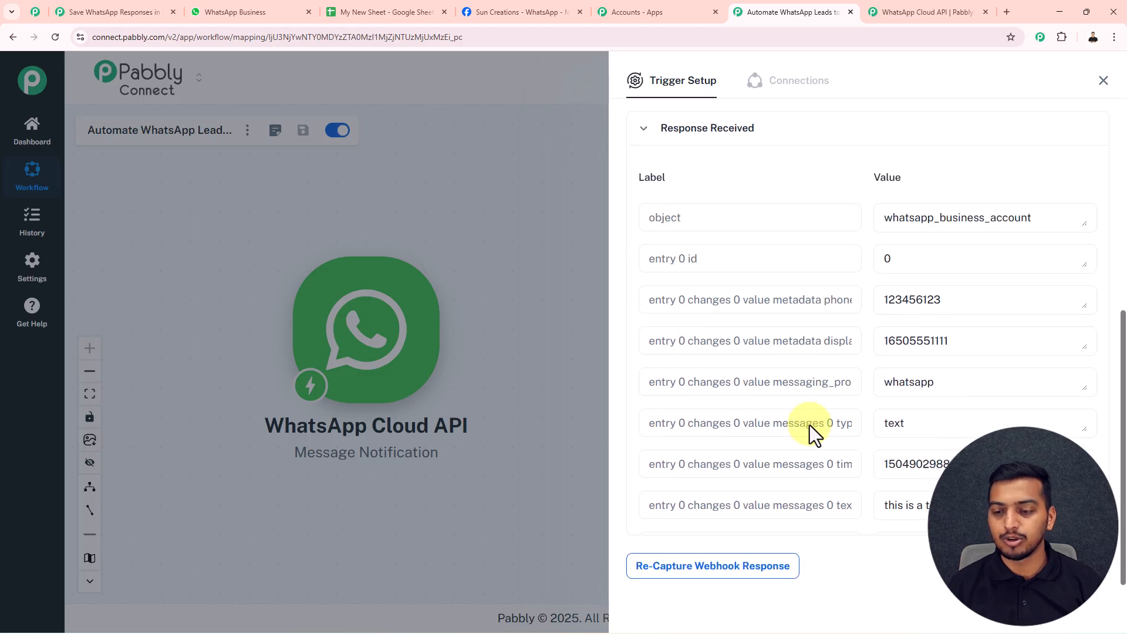
{"action": "left_click", "coordinate": [1103, 80]}
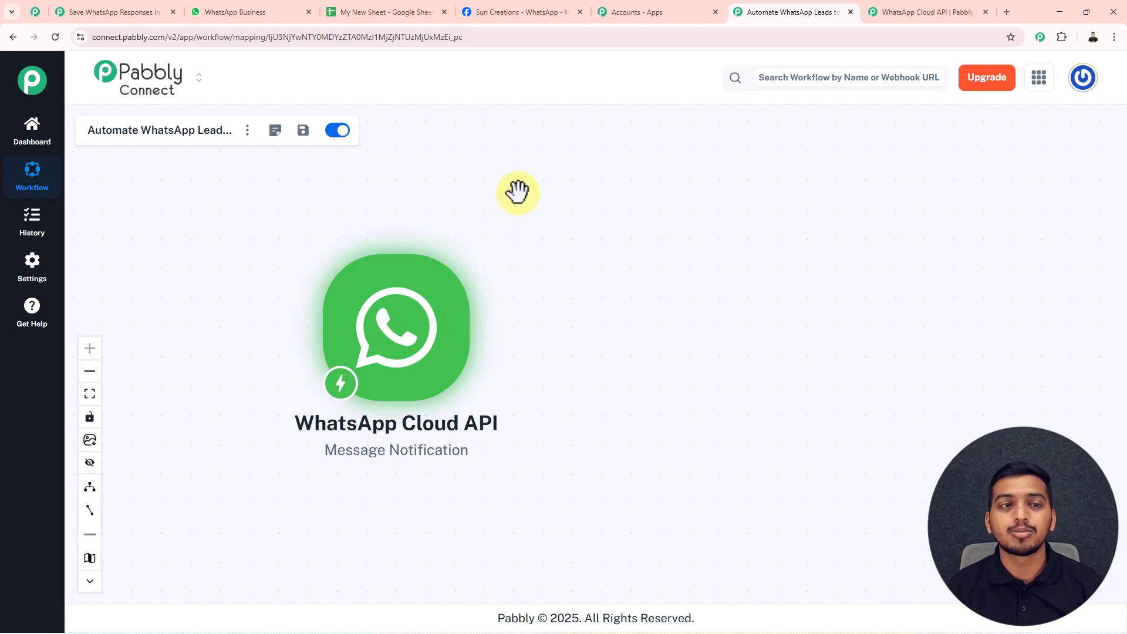
Switch to WhatsApp Web and send the Plumbing Service chat a test greeting introducing the lead by name and city
{"action": "left_click", "coordinate": [257, 12]}
{"action": "left_click", "coordinate": [476, 606]}
{"action": "key", "text": "ctrl+v"}
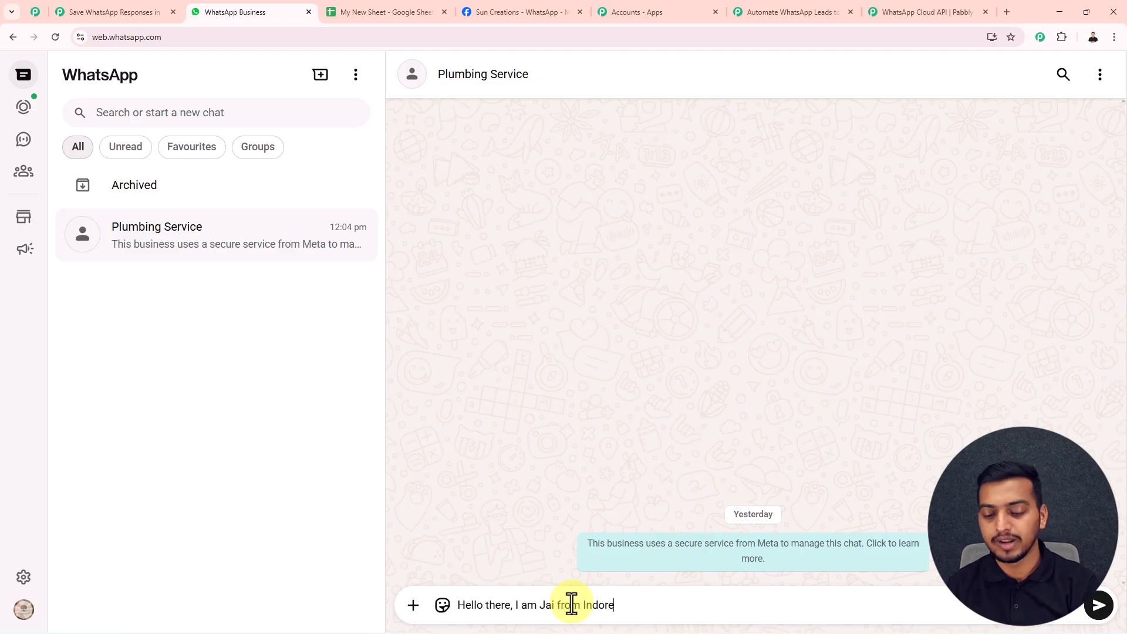
{"action": "key", "text": "Return"}
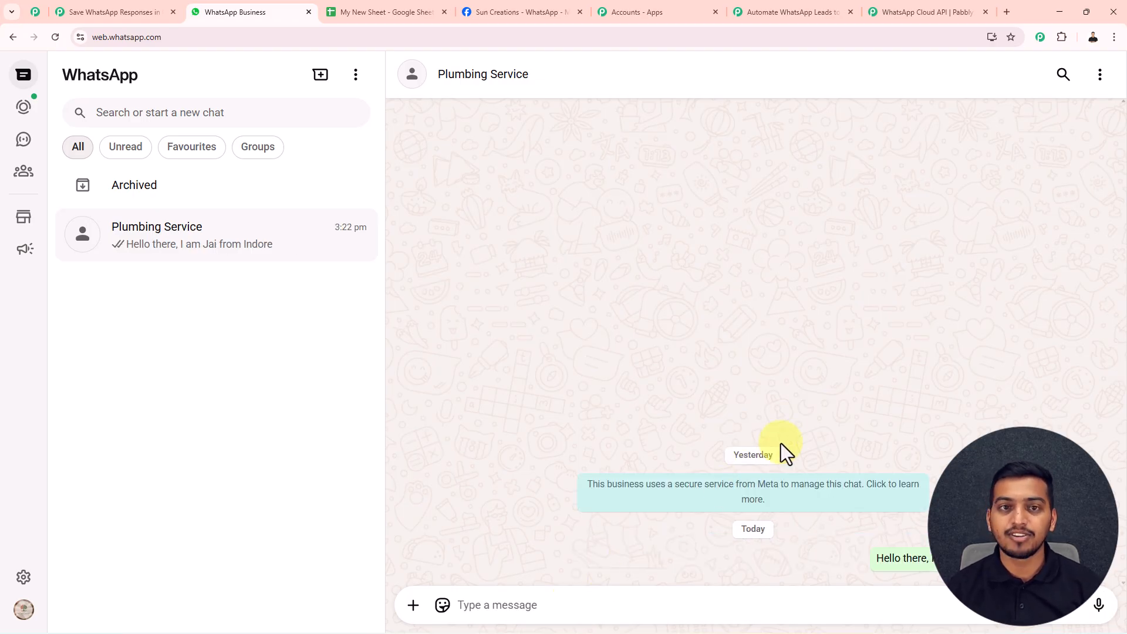
Return to Pabbly Connect and examine the message text and contact details in the WhatsApp Cloud API trigger's latest response
{"action": "left_click", "coordinate": [787, 3]}
{"action": "left_click", "coordinate": [376, 336]}
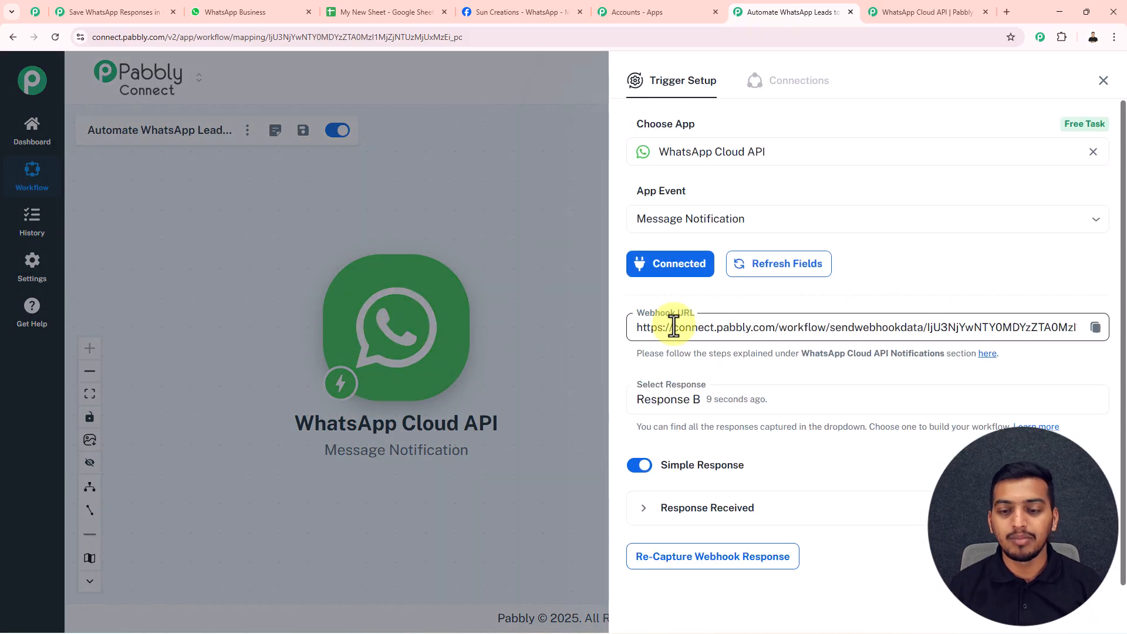
{"action": "scroll", "coordinate": [711, 387], "scroll_direction": "down", "scroll_amount": 1}
{"action": "left_click", "coordinate": [713, 494]}
{"action": "scroll", "coordinate": [763, 475], "scroll_direction": "down", "scroll_amount": 8}
{"action": "left_click", "coordinate": [915, 317]}
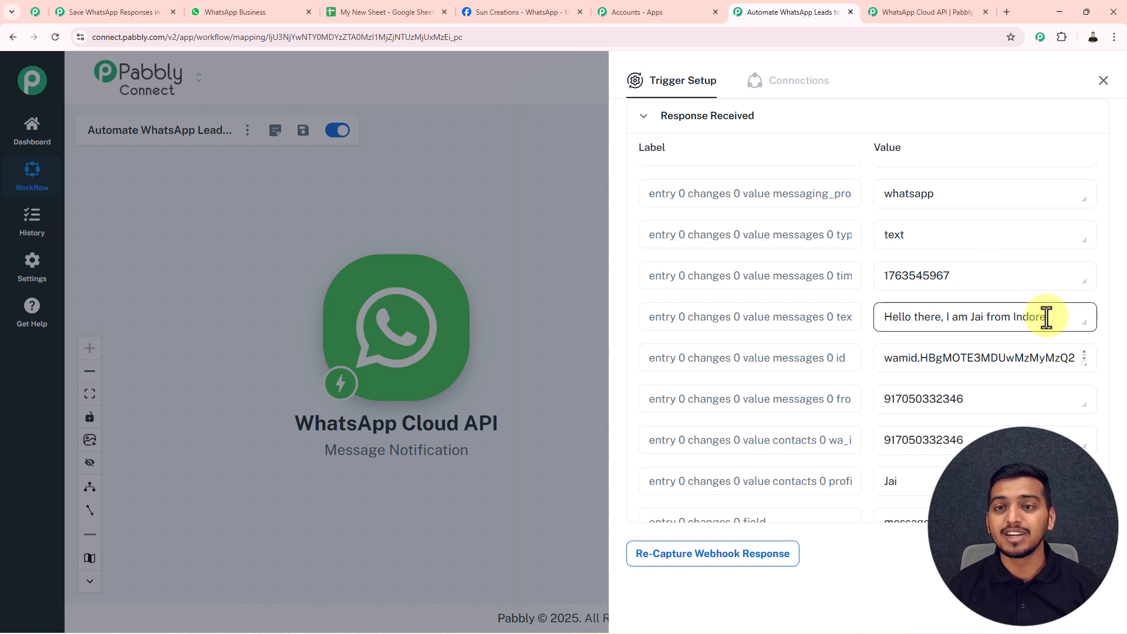
{"action": "left_click", "coordinate": [1104, 80]}
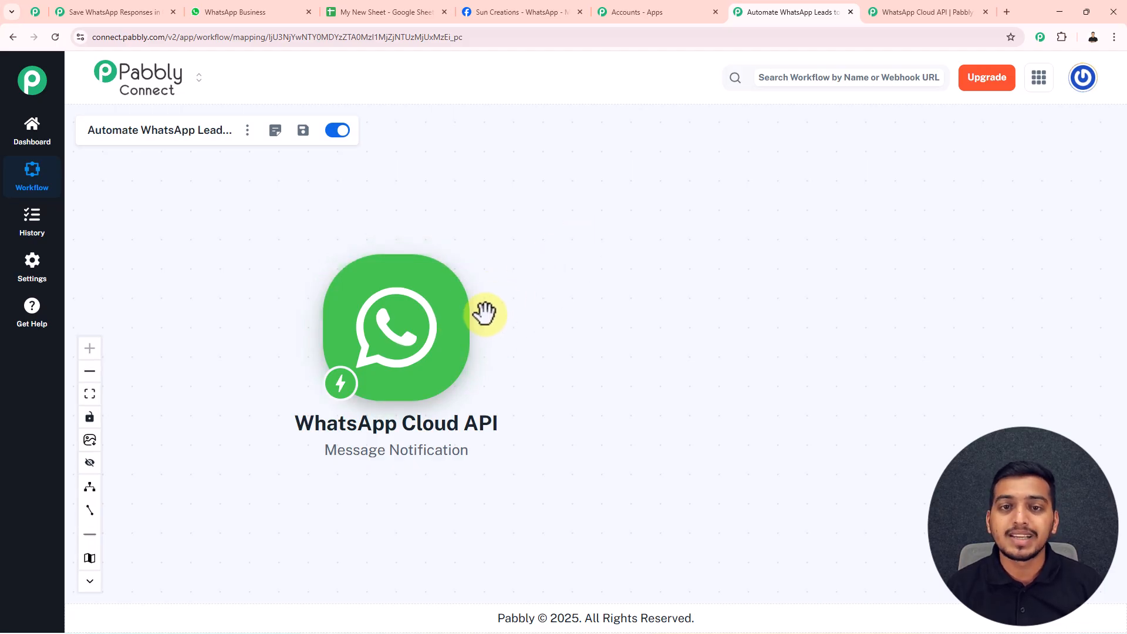
Add an action after the WhatsApp Cloud API trigger and choose Google Sheets as its app
{"action": "left_click", "coordinate": [482, 334]}
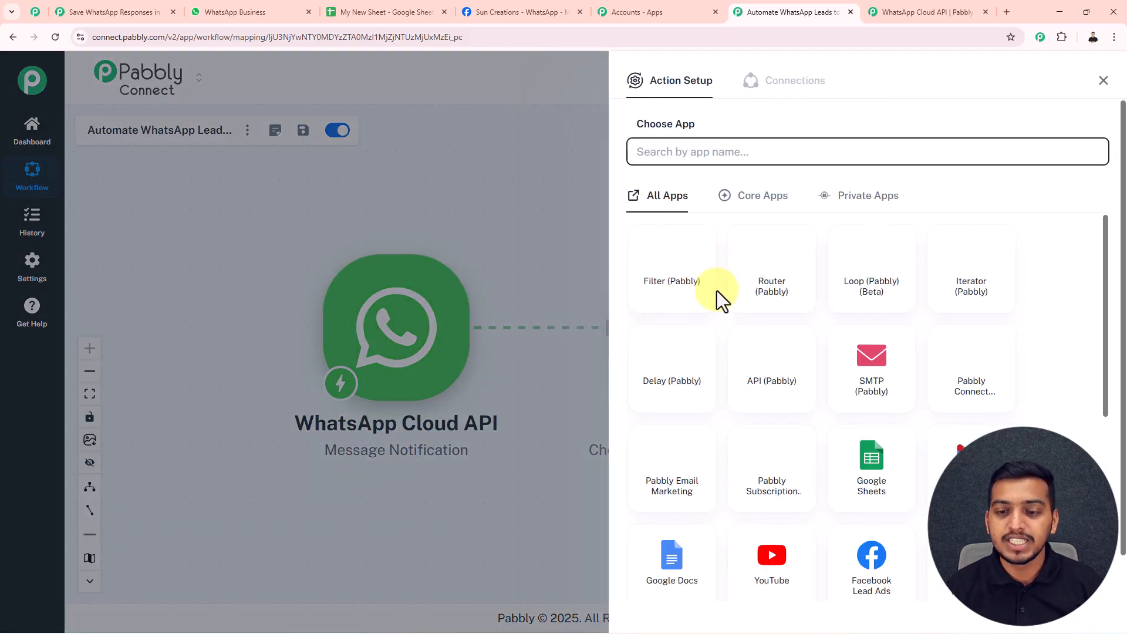
{"action": "left_click", "coordinate": [873, 473]}
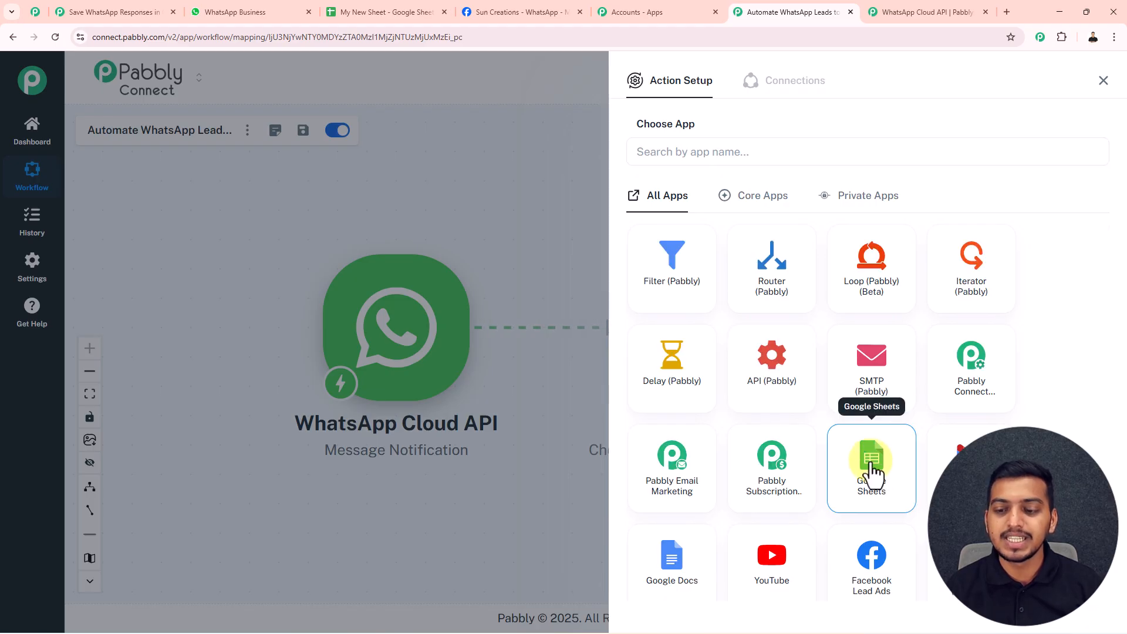
Set the Google Sheets action's event to Add New Row and open its connection setup
{"action": "left_click", "coordinate": [661, 222]}
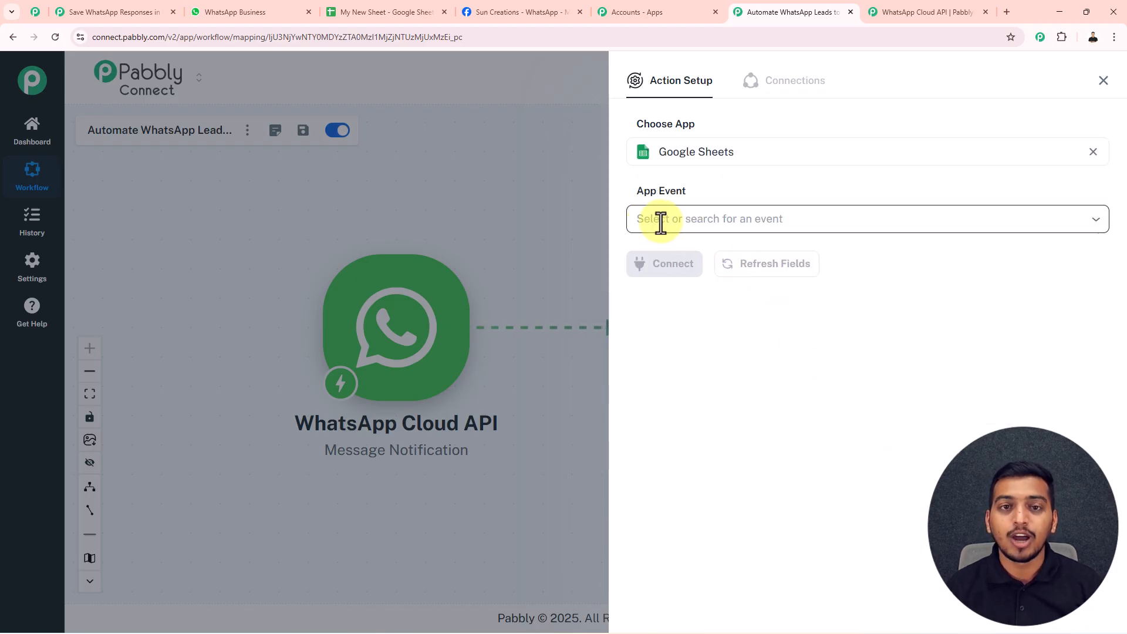
{"action": "left_click", "coordinate": [662, 254]}
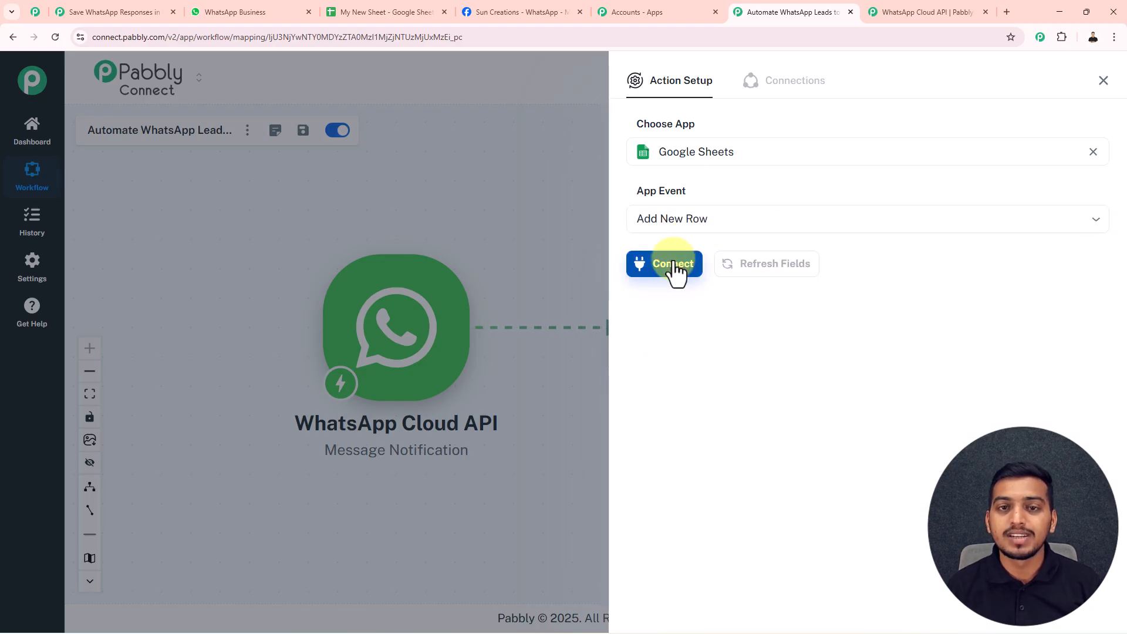
{"action": "left_click", "coordinate": [673, 265]}
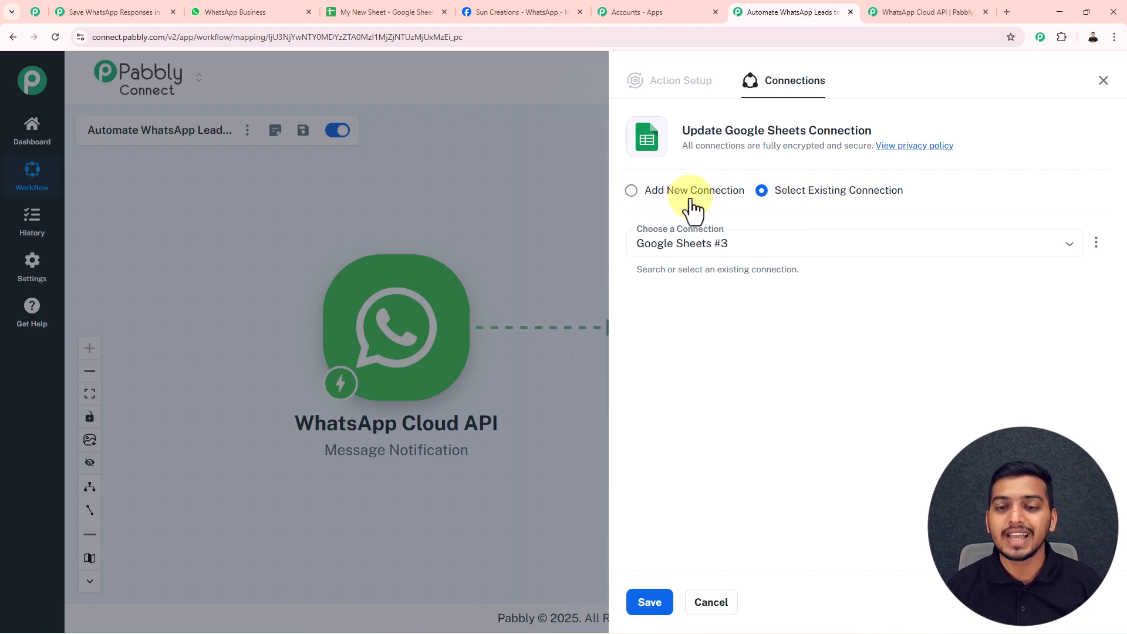
Add a new Google Sheets connection named Google Sheets #4 by authorising Pabbly Connect Sheets with the existing Google account
{"action": "left_click", "coordinate": [631, 191]}
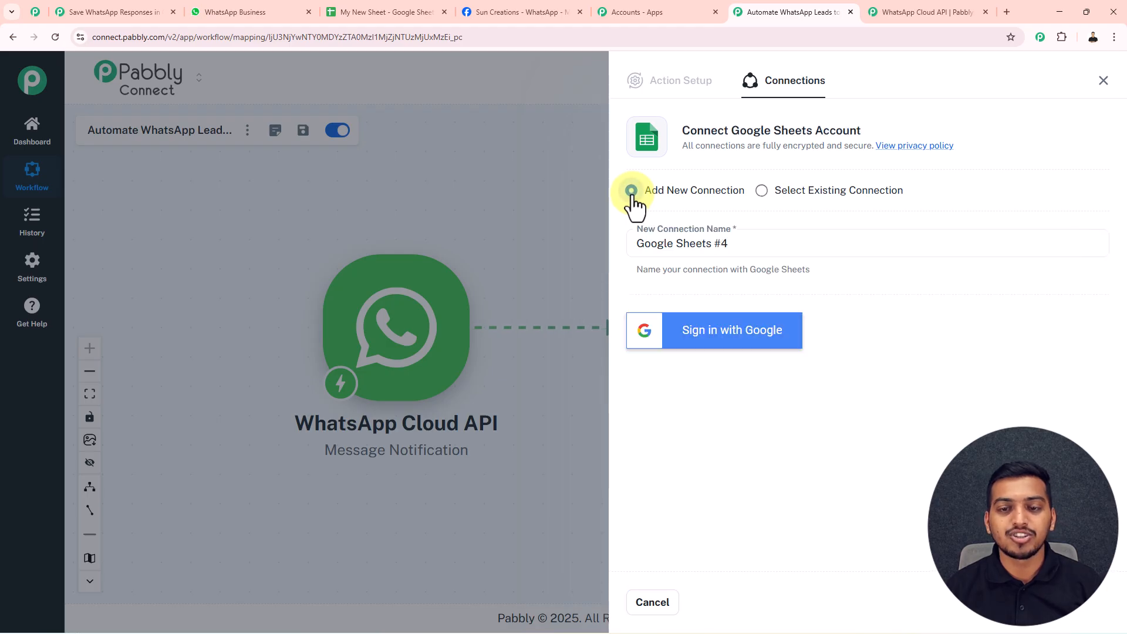
{"action": "left_click", "coordinate": [697, 338]}
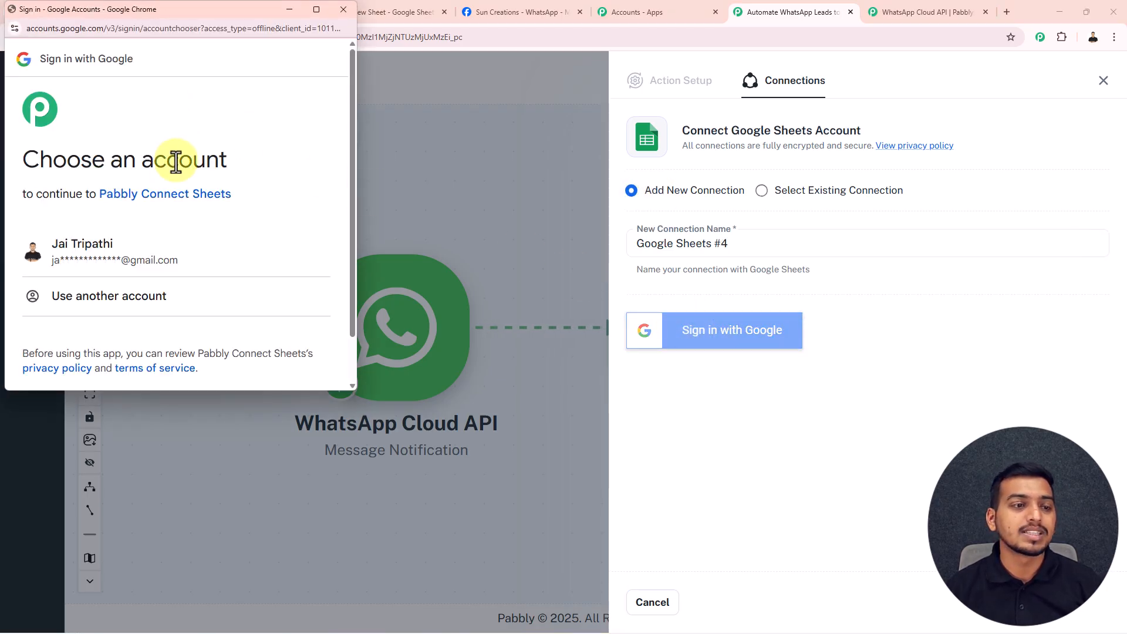
{"action": "left_click", "coordinate": [131, 256]}
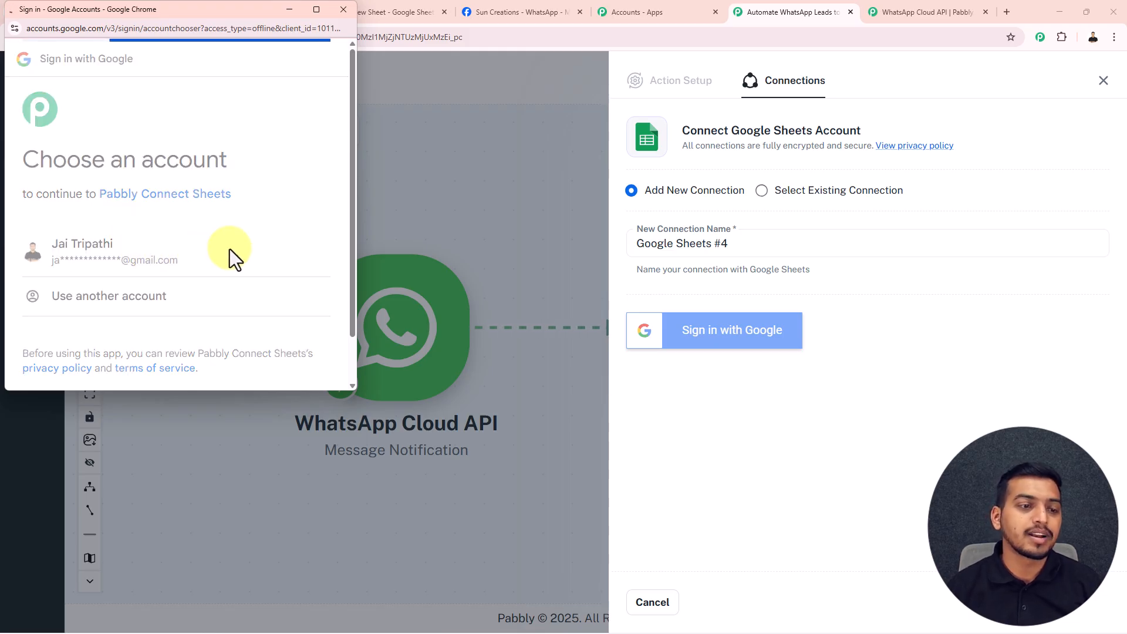
{"action": "scroll", "coordinate": [230, 249], "scroll_direction": "down", "scroll_amount": 5}
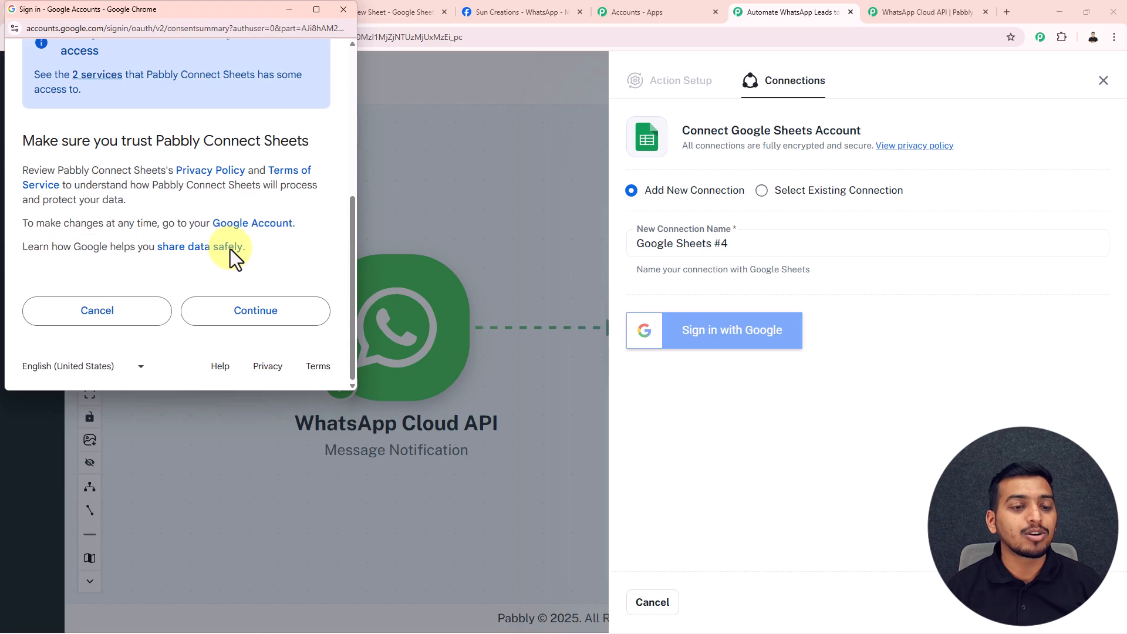
{"action": "left_click", "coordinate": [256, 311]}
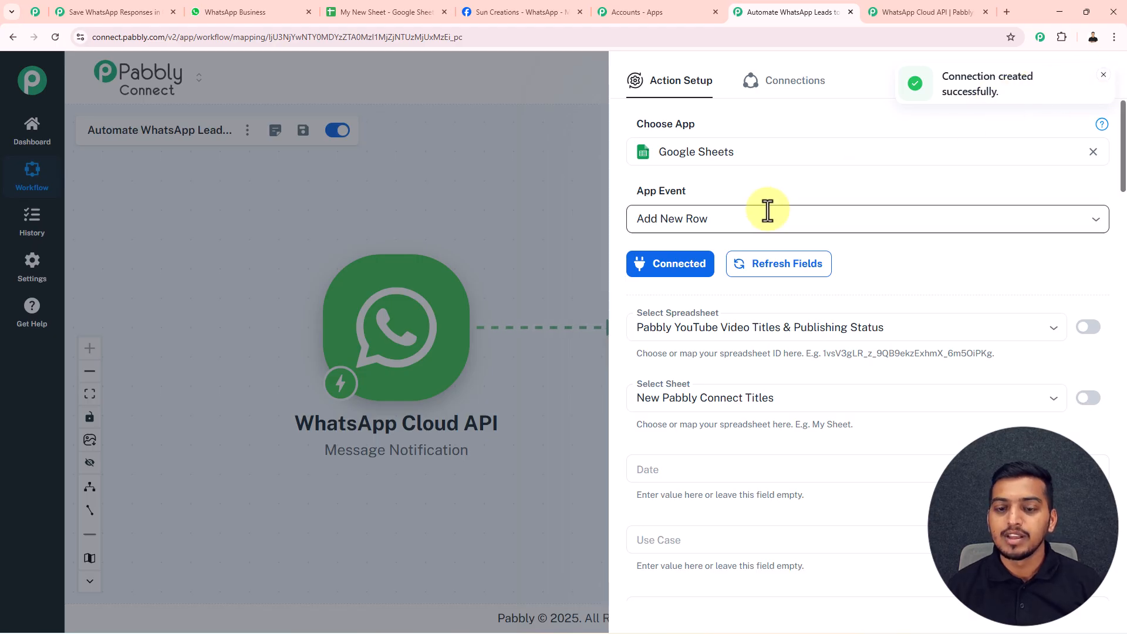
Choose My New Sheet as the spreadsheet and, after checking it in Google Sheets, select Sheet1 as the target sheet
{"action": "scroll", "coordinate": [766, 234], "scroll_direction": "down", "scroll_amount": 2}
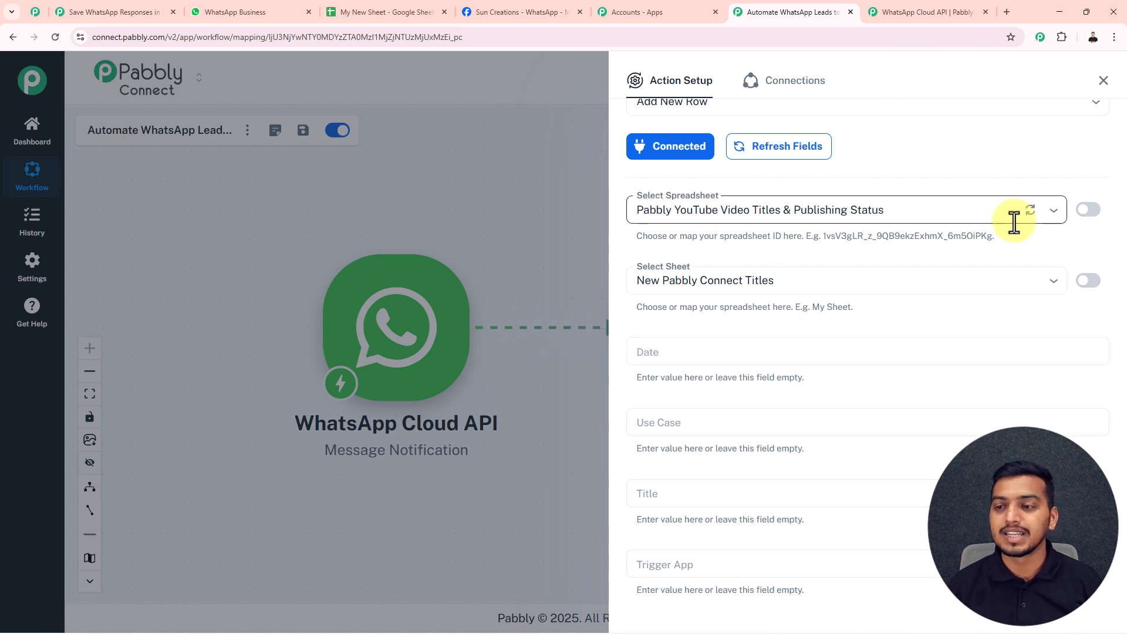
{"action": "left_click", "coordinate": [1051, 218]}
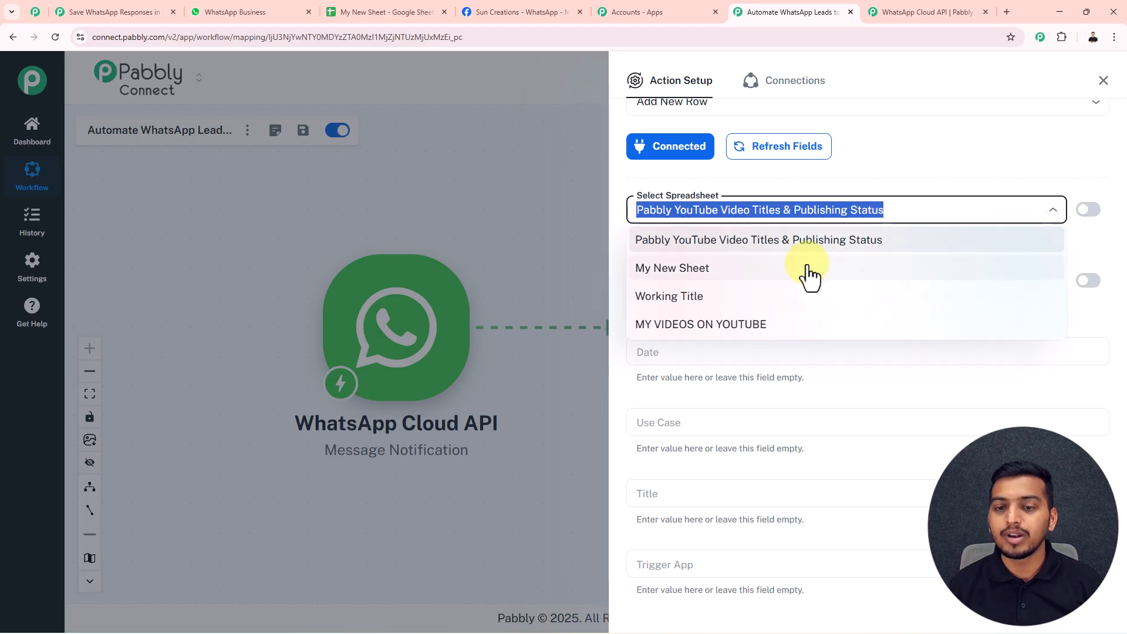
{"action": "left_click", "coordinate": [683, 277]}
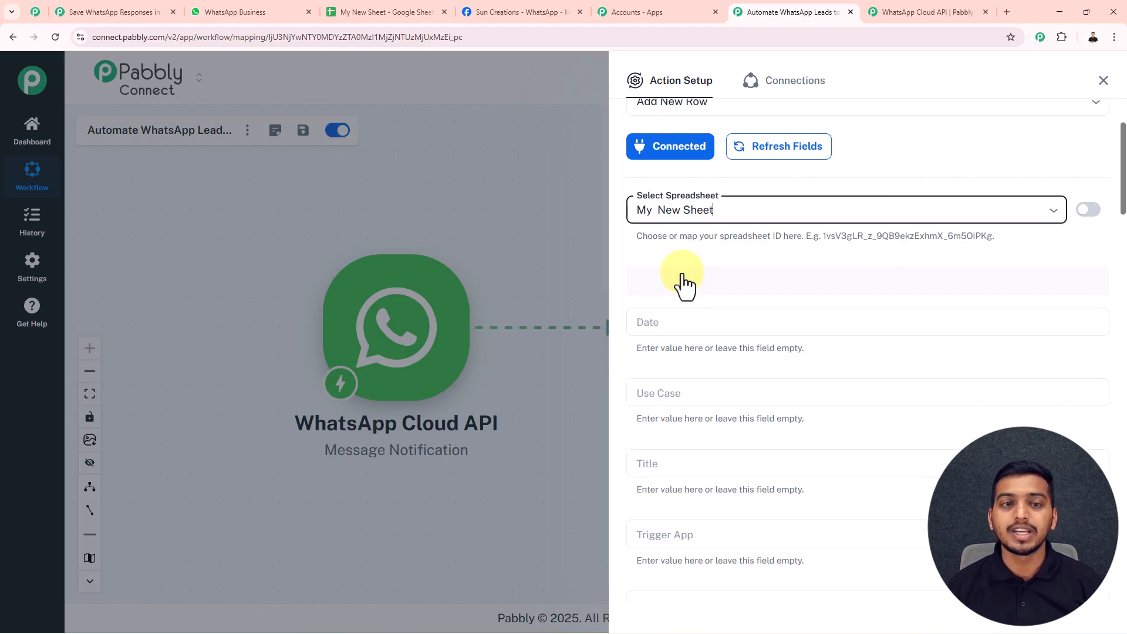
{"action": "left_click", "coordinate": [395, 13]}
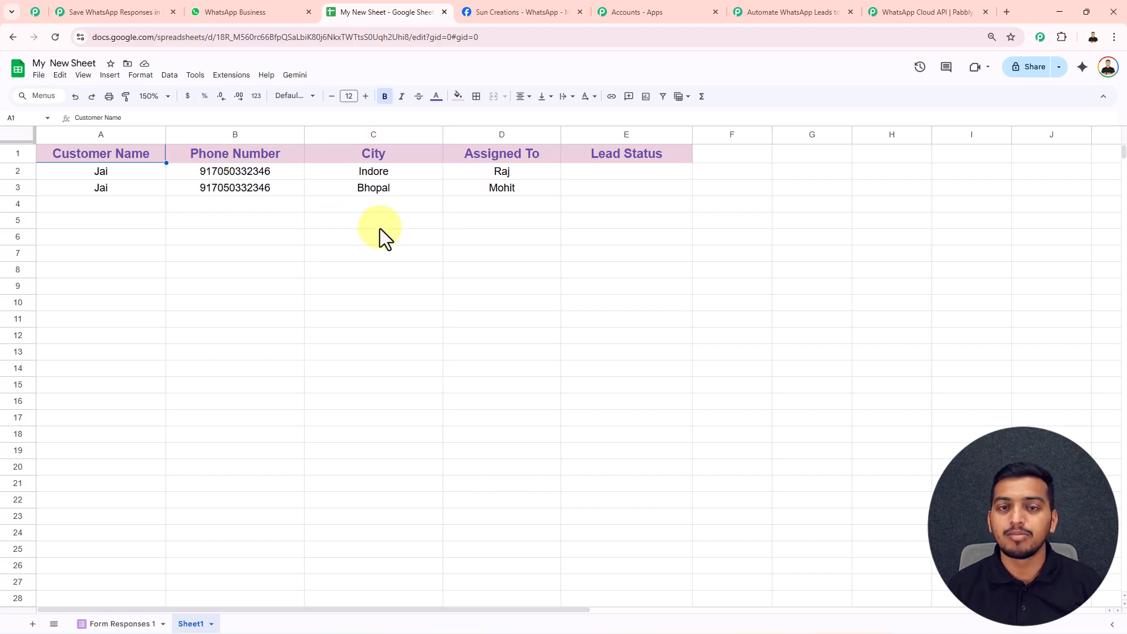
{"action": "left_click", "coordinate": [770, 10]}
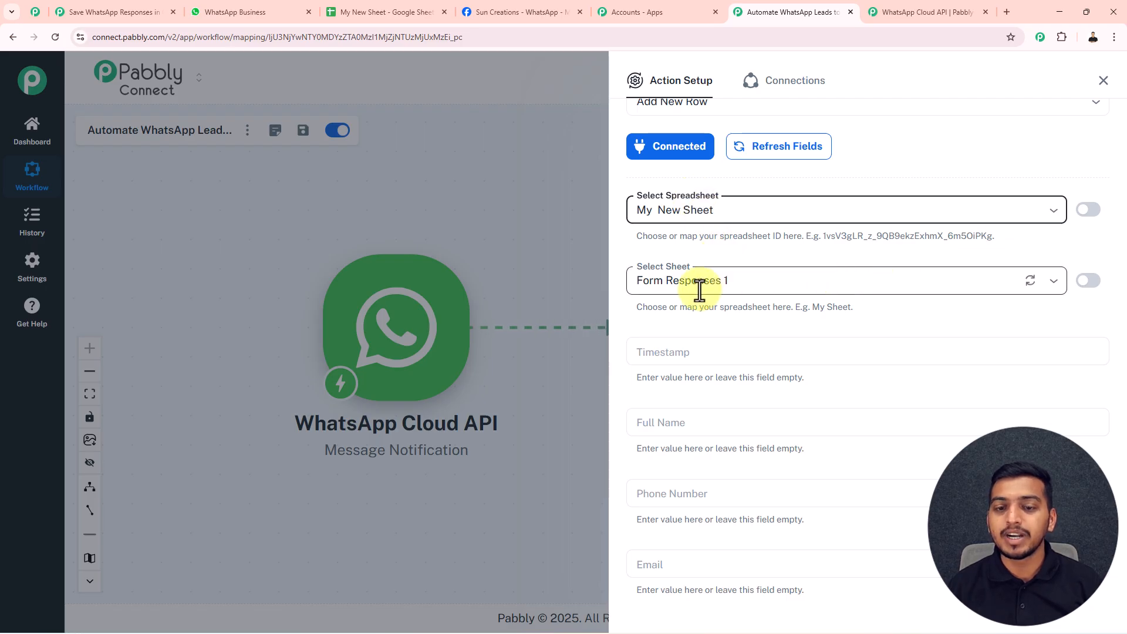
{"action": "left_click", "coordinate": [1047, 285]}
{"action": "left_click", "coordinate": [651, 339]}
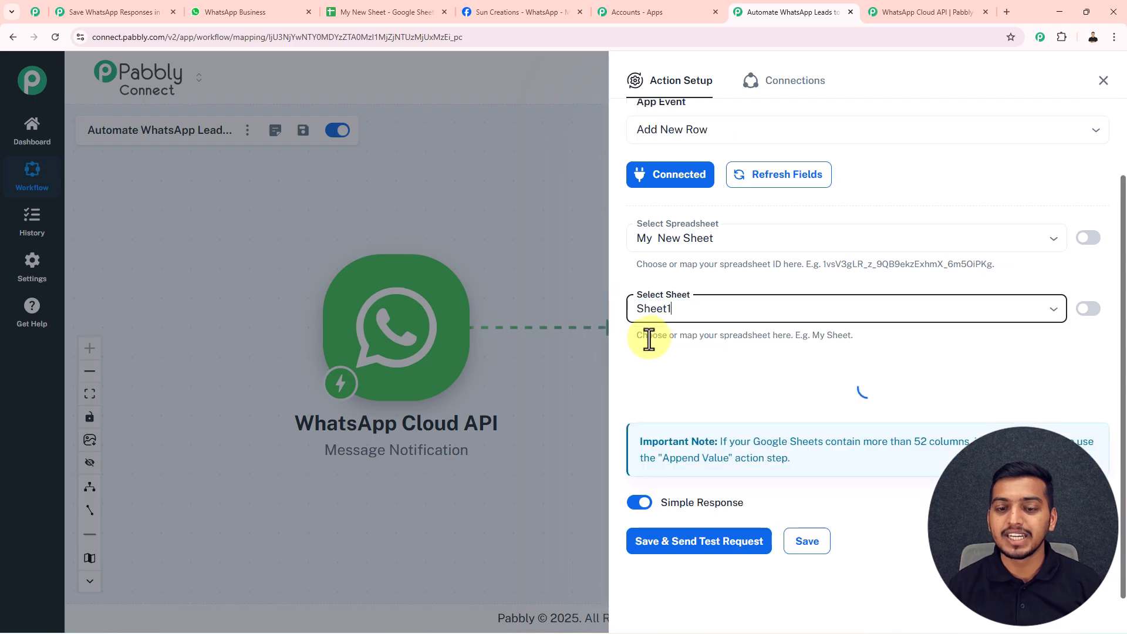
Compare the column headers of Sheet1 in Google Sheets with the row fields offered in the Pabbly Connect action
{"action": "left_click", "coordinate": [391, 12]}
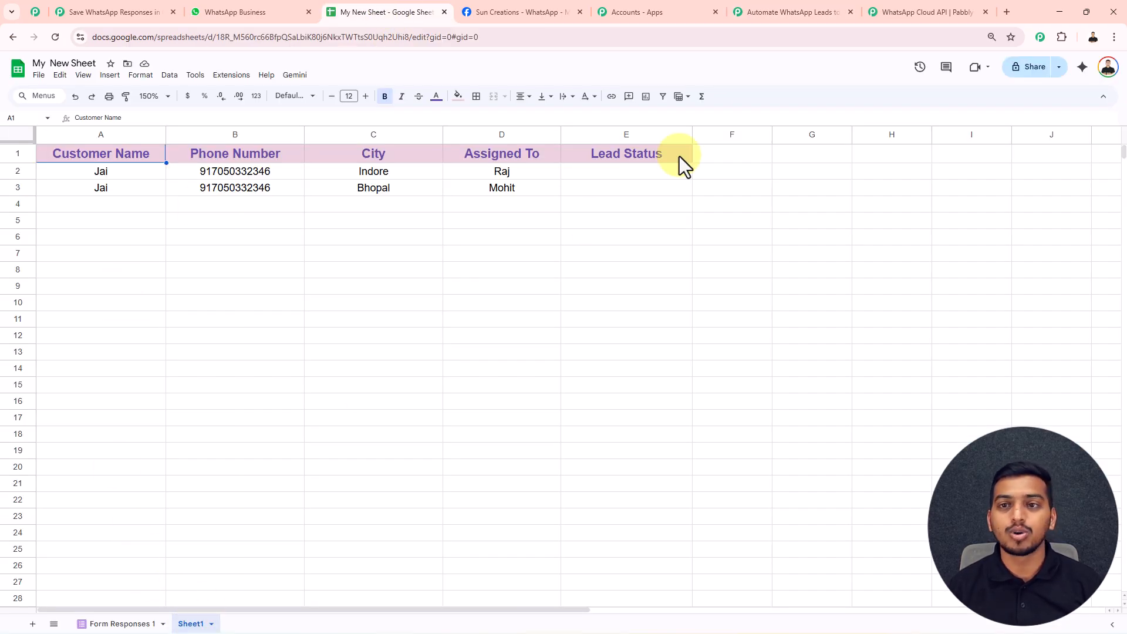
{"action": "left_click", "coordinate": [775, 10]}
{"action": "left_click", "coordinate": [668, 352]}
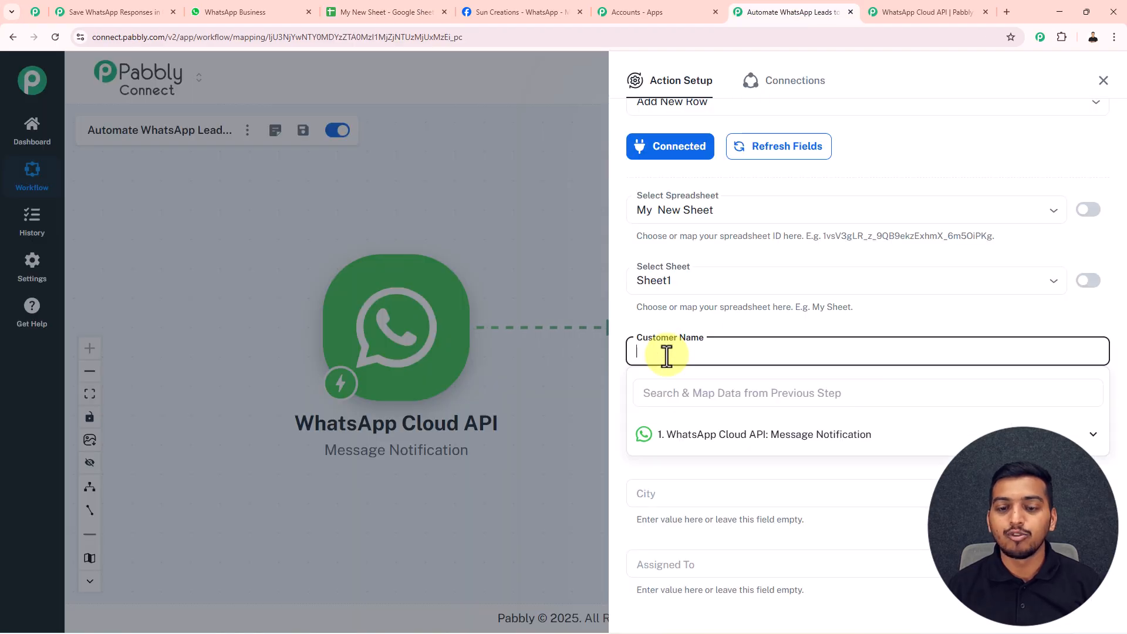
{"action": "left_click", "coordinate": [710, 331]}
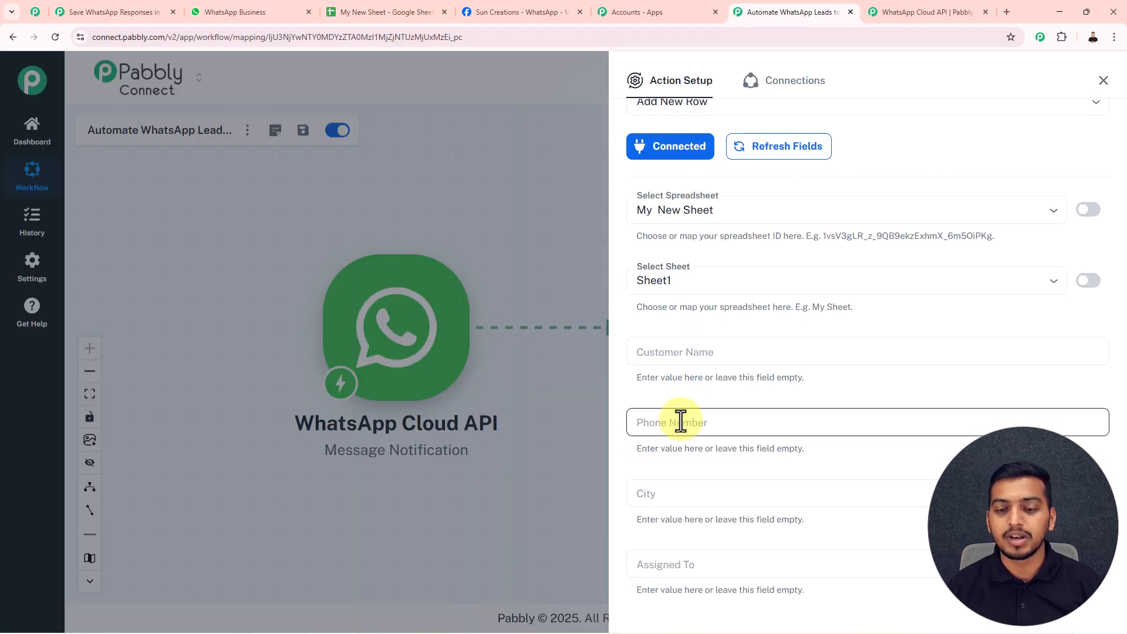
{"action": "scroll", "coordinate": [685, 451], "scroll_direction": "down", "scroll_amount": 2}
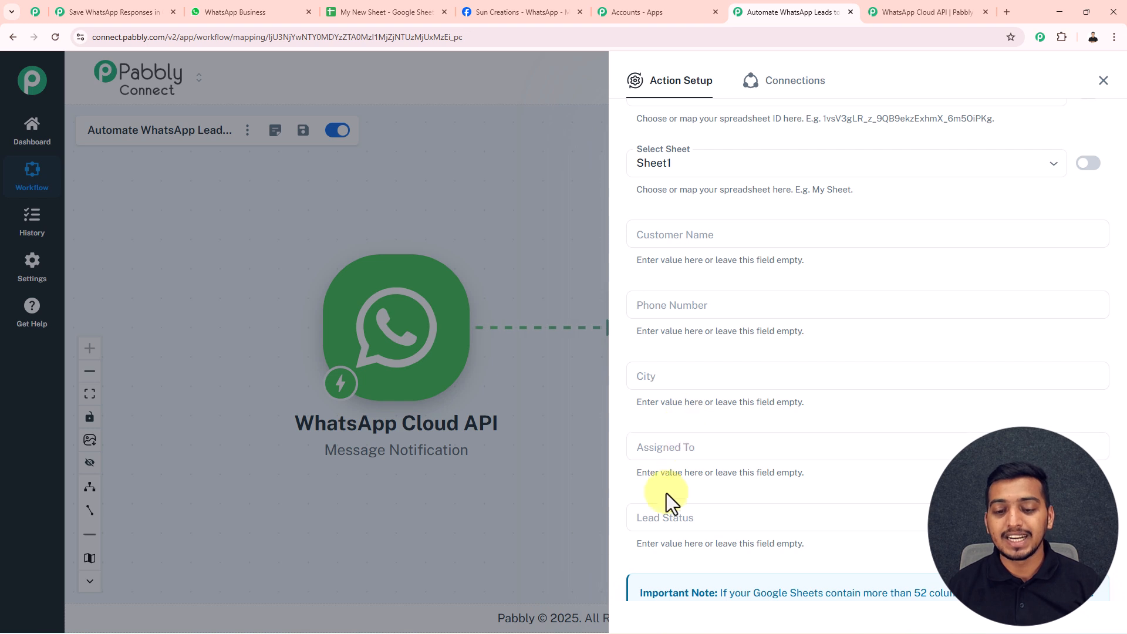
{"action": "scroll", "coordinate": [741, 315], "scroll_direction": "up", "scroll_amount": 1}
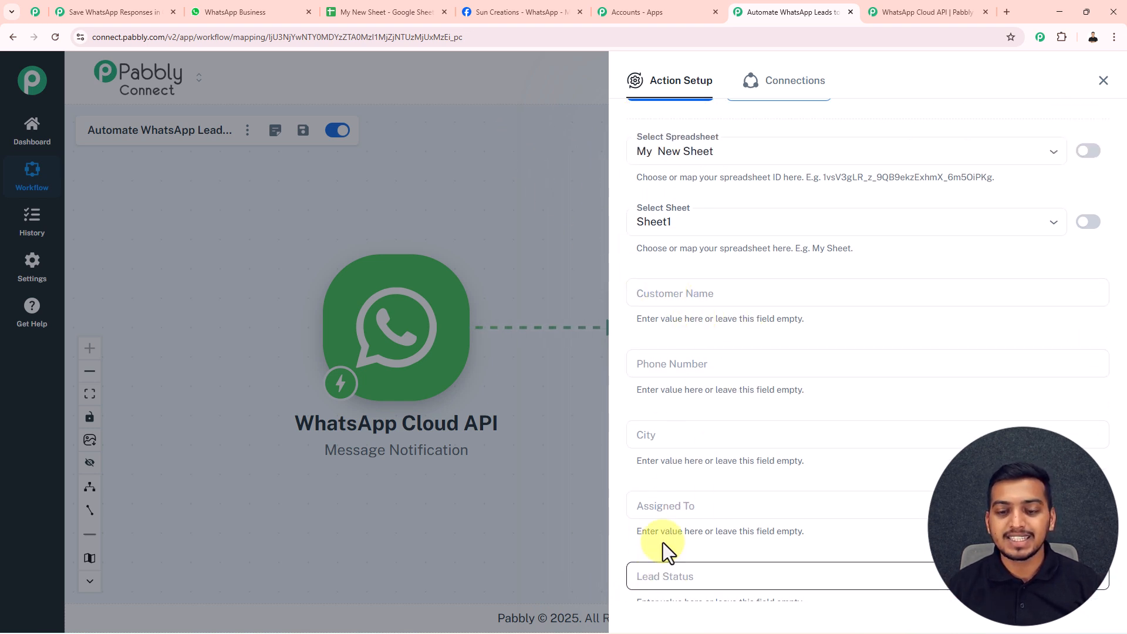
{"action": "left_click", "coordinate": [397, 14]}
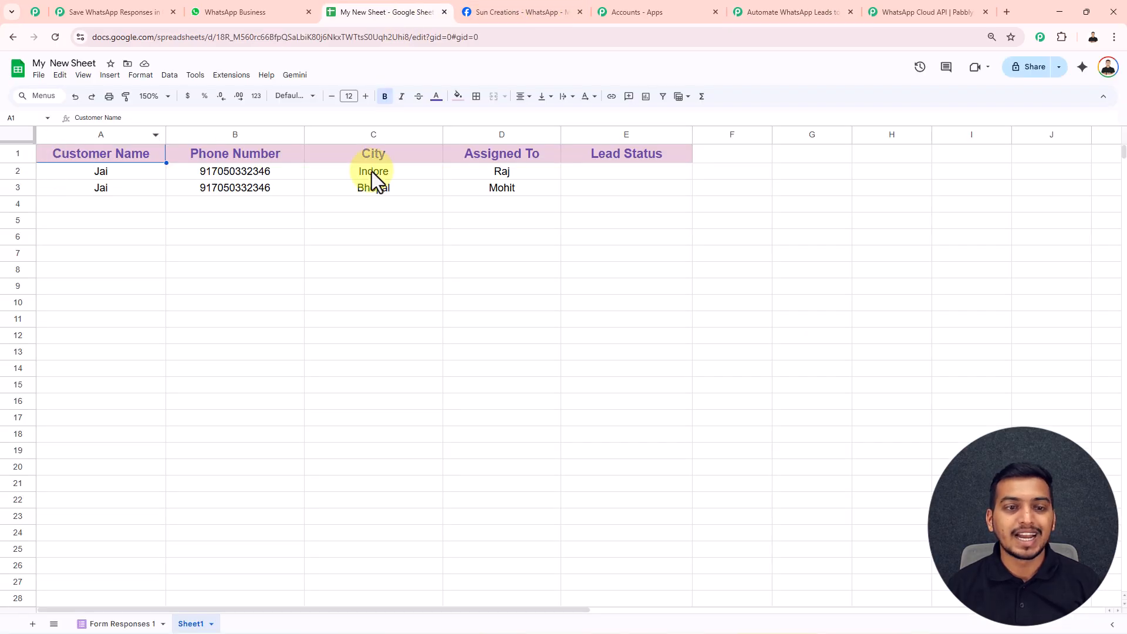
{"action": "left_click", "coordinate": [810, 12]}
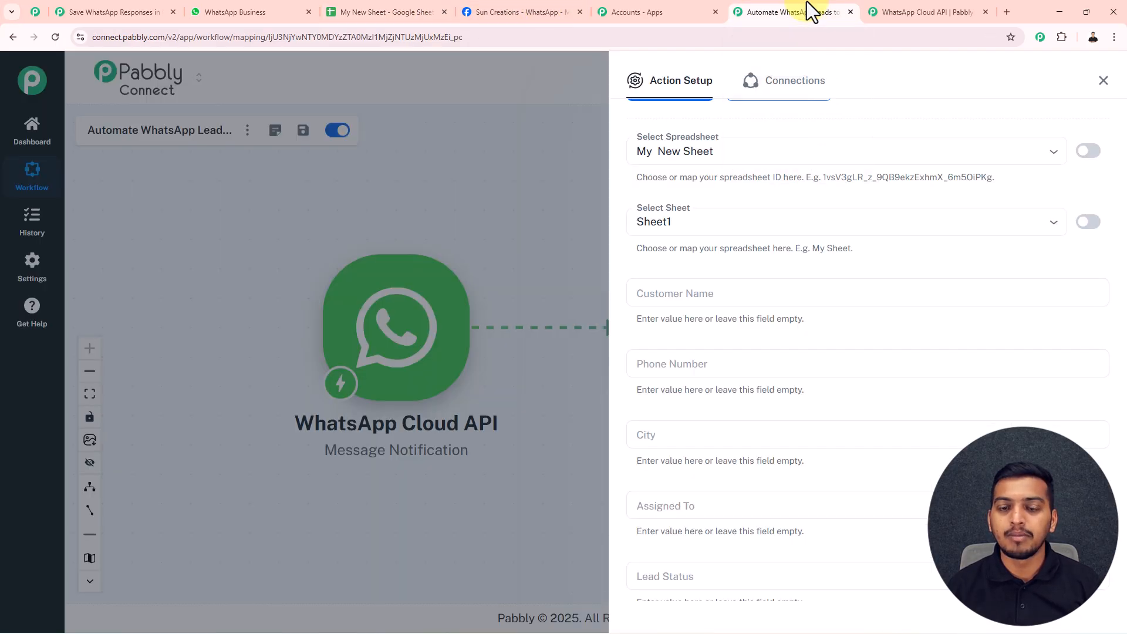
Map the Customer Name field to the contact's profile name from the WhatsApp Cloud API trigger data
{"action": "left_click", "coordinate": [699, 297]}
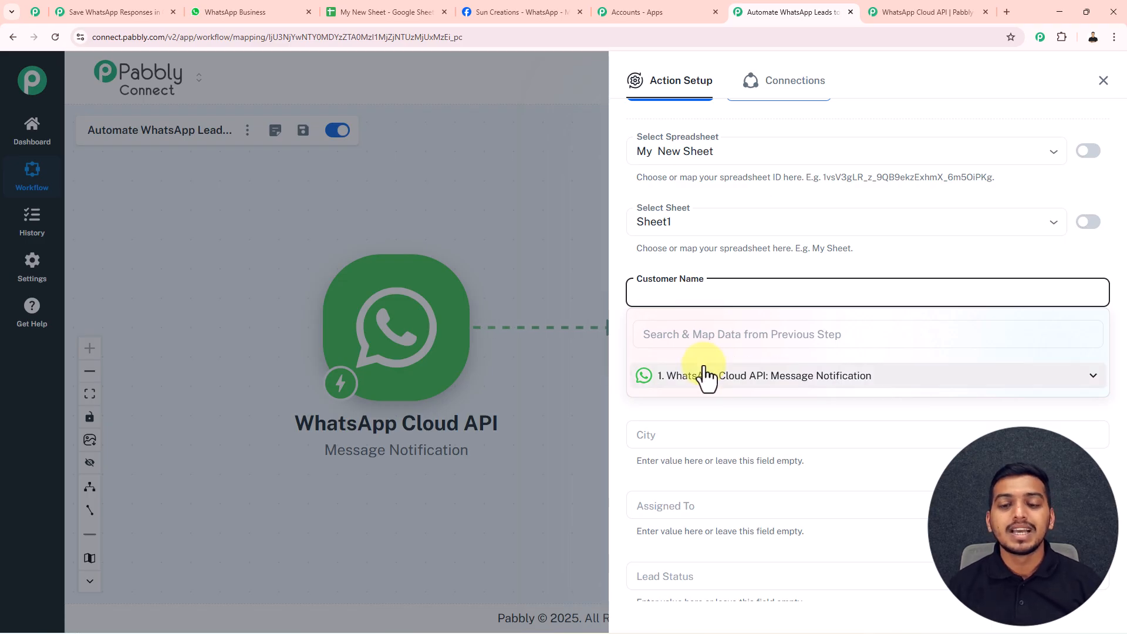
{"action": "left_click", "coordinate": [798, 381]}
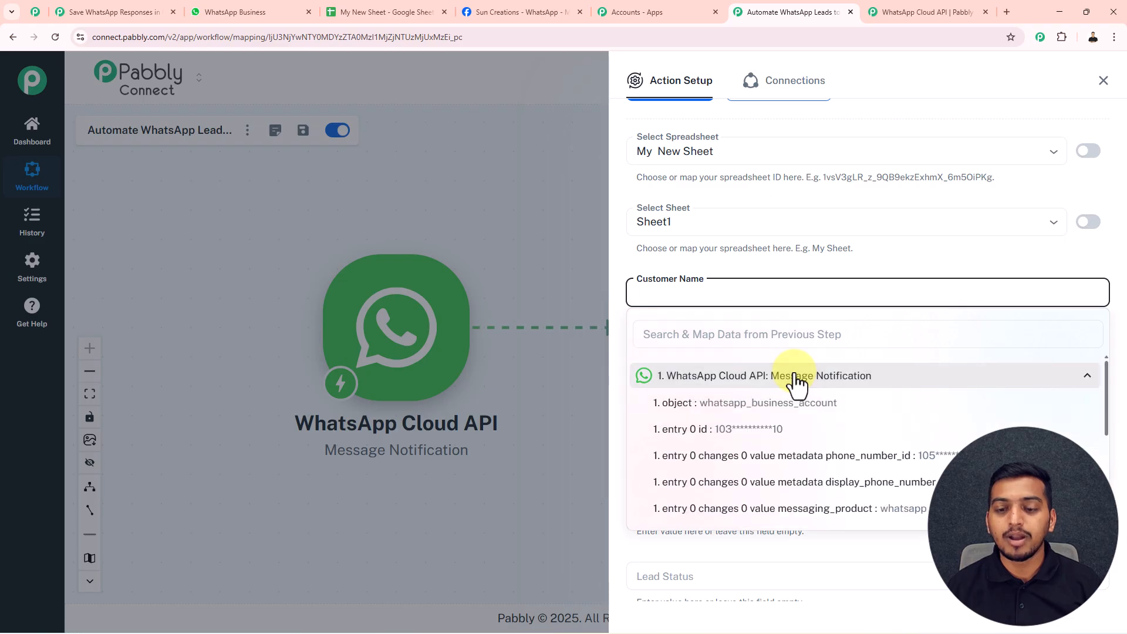
{"action": "scroll", "coordinate": [784, 437], "scroll_direction": "down", "scroll_amount": 3}
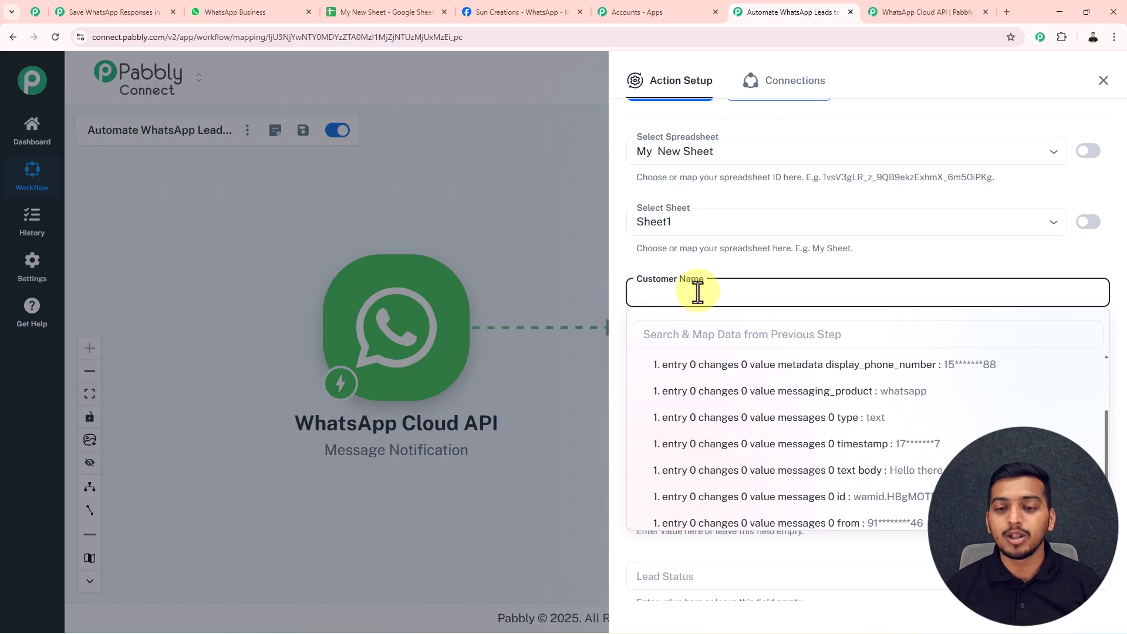
{"action": "scroll", "coordinate": [792, 420], "scroll_direction": "down", "scroll_amount": 2}
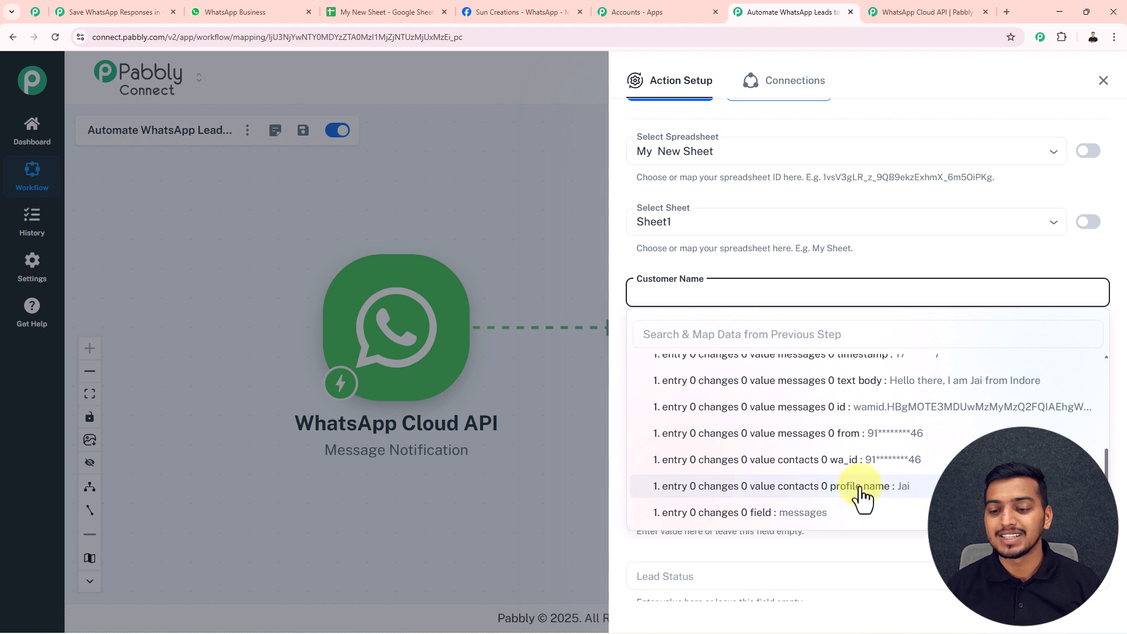
{"action": "left_click", "coordinate": [908, 486]}
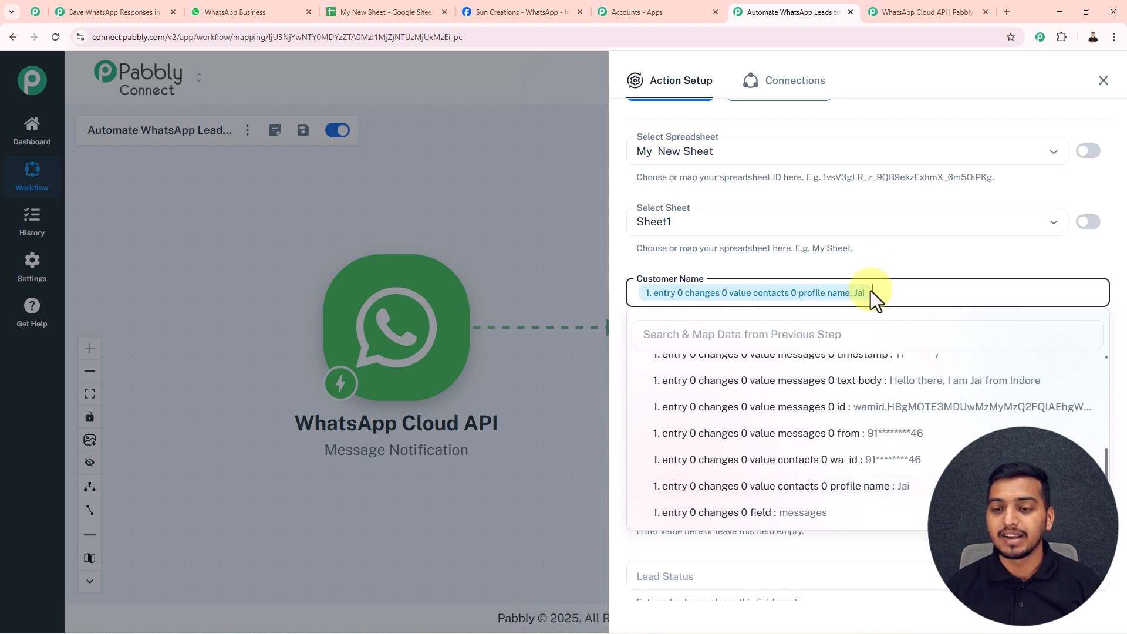
{"action": "left_click", "coordinate": [876, 269]}
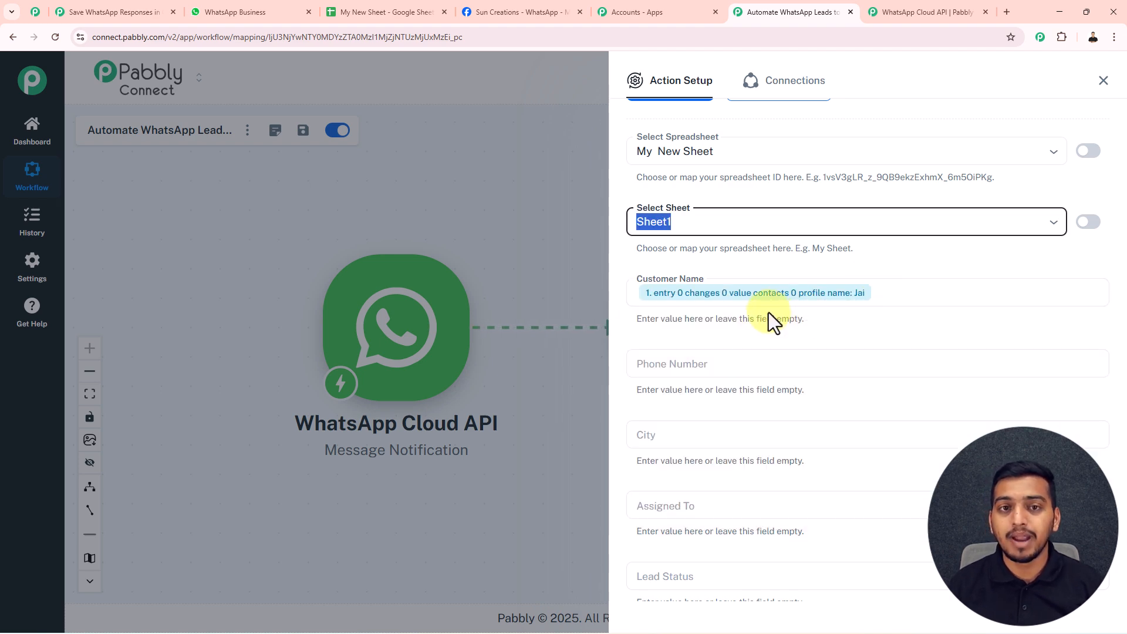
Map the Phone Number field to the "messages 0 from" value of the WhatsApp Cloud API trigger
{"action": "left_click", "coordinate": [766, 365]}
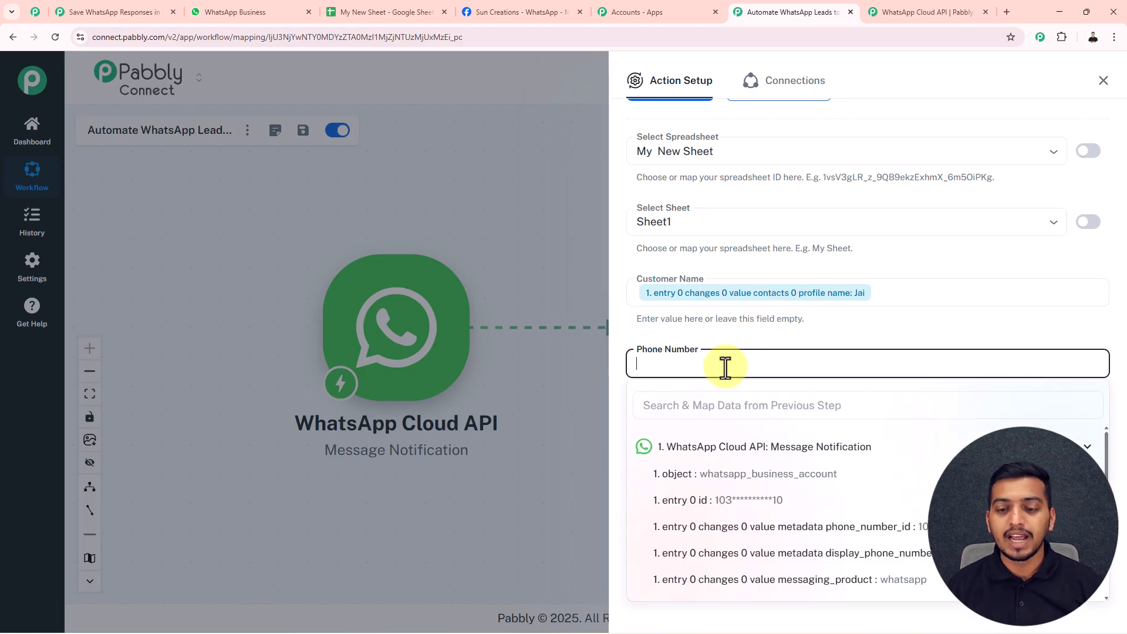
{"action": "left_click", "coordinate": [742, 453]}
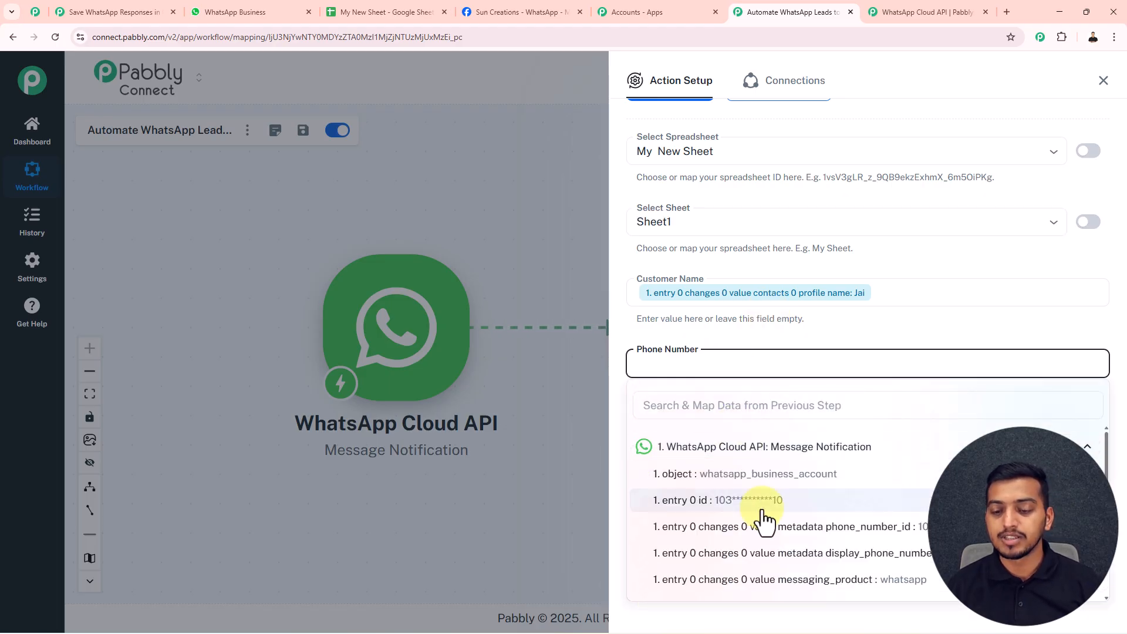
{"action": "scroll", "coordinate": [763, 522], "scroll_direction": "down", "scroll_amount": 5}
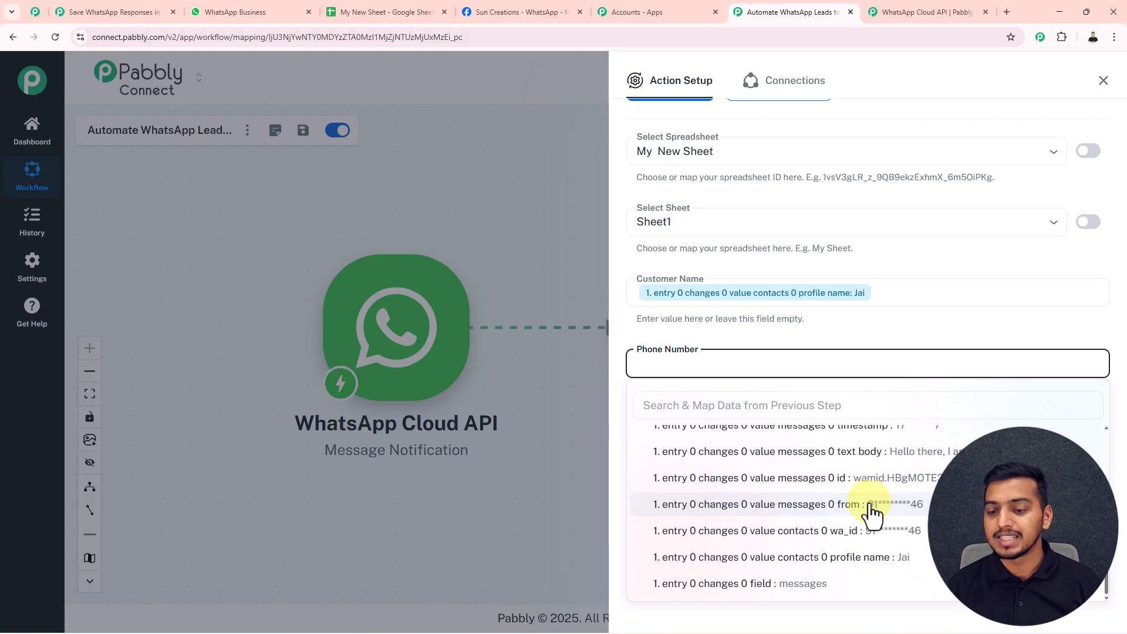
{"action": "left_click", "coordinate": [897, 504]}
{"action": "left_click", "coordinate": [914, 341]}
Examine the trigger data available for the City field, including the message text body, and leave the field empty
{"action": "scroll", "coordinate": [691, 377], "scroll_direction": "down", "scroll_amount": 1}
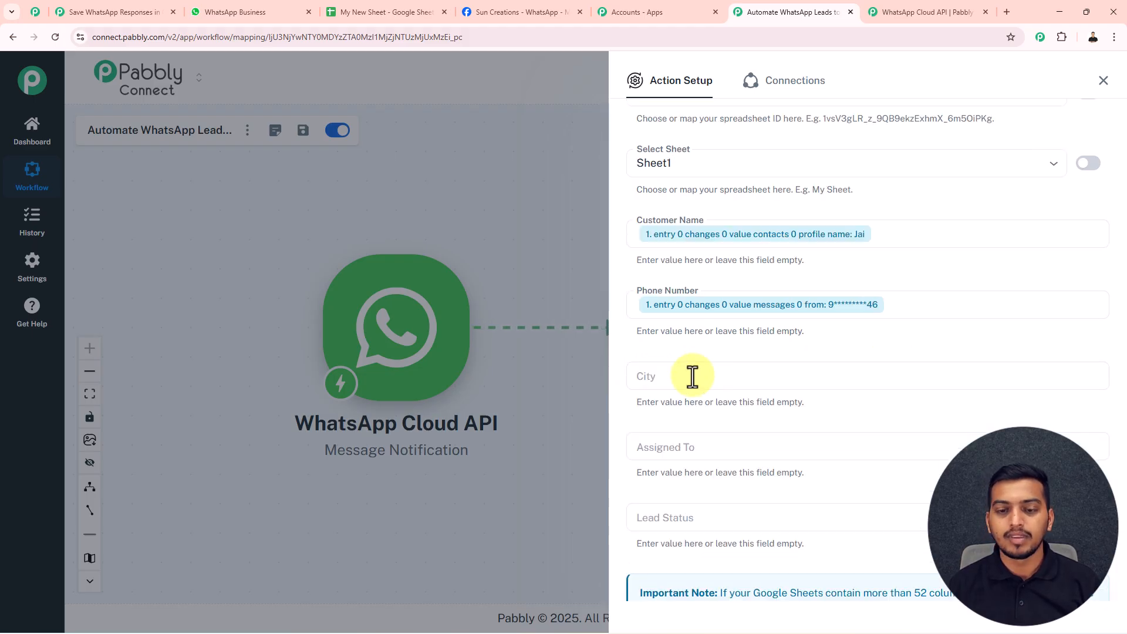
{"action": "left_click", "coordinate": [657, 383]}
{"action": "left_click", "coordinate": [688, 462]}
{"action": "scroll", "coordinate": [757, 528], "scroll_direction": "down", "scroll_amount": 4}
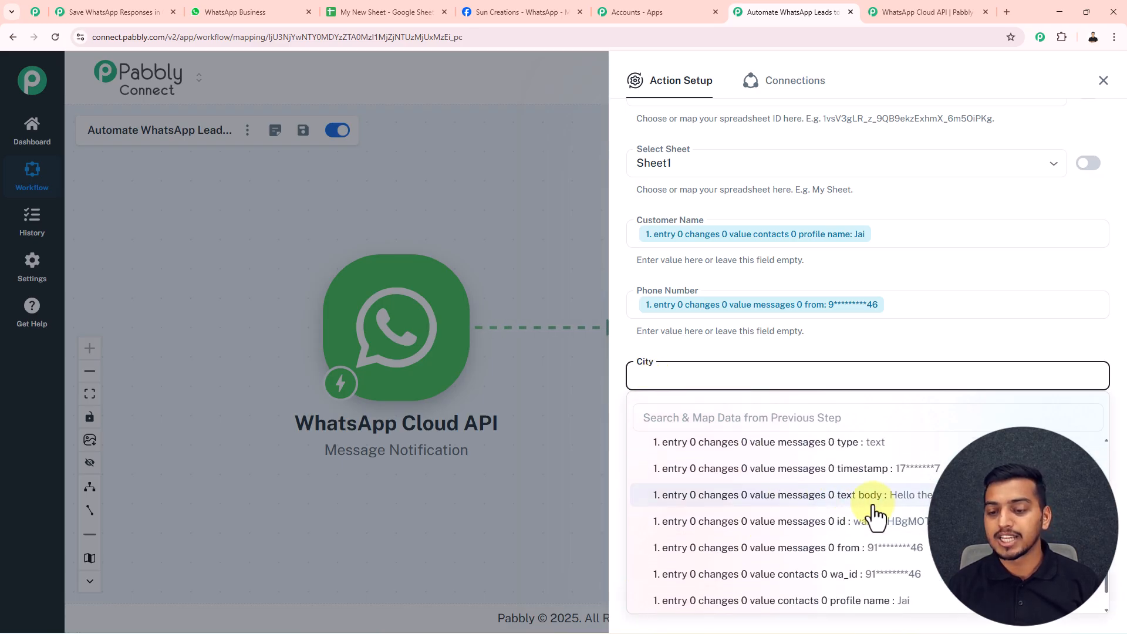
{"action": "left_click", "coordinate": [1022, 352]}
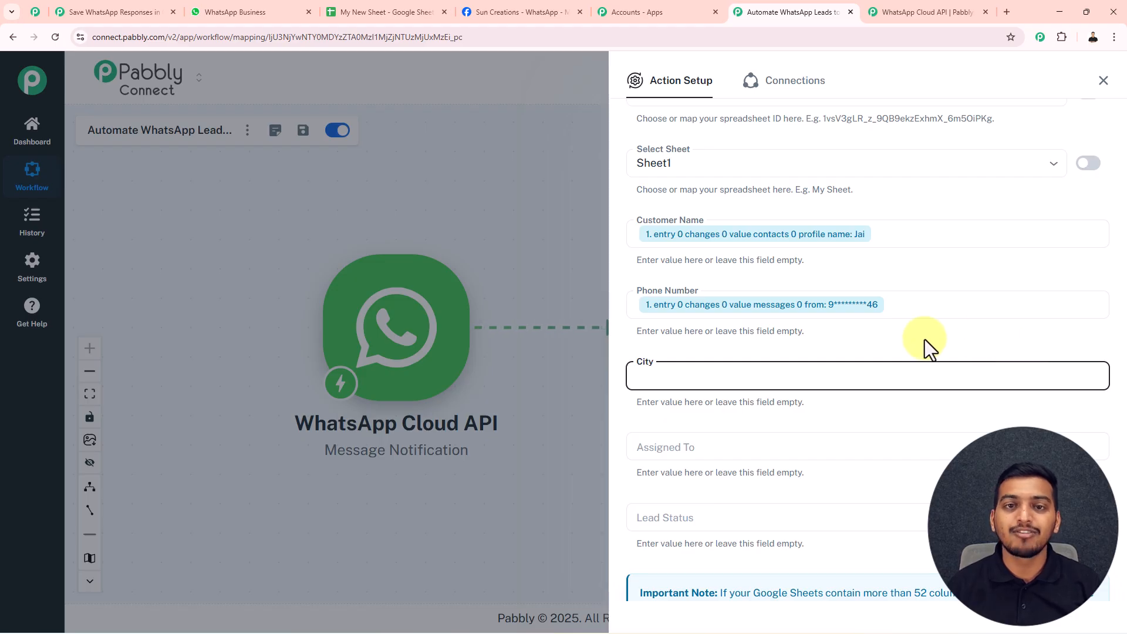
Save the Google Sheets Add New Row action and close its setup to return to the workflow canvas
{"action": "scroll", "coordinate": [898, 414], "scroll_direction": "down", "scroll_amount": 3}
{"action": "left_click", "coordinate": [812, 548]}
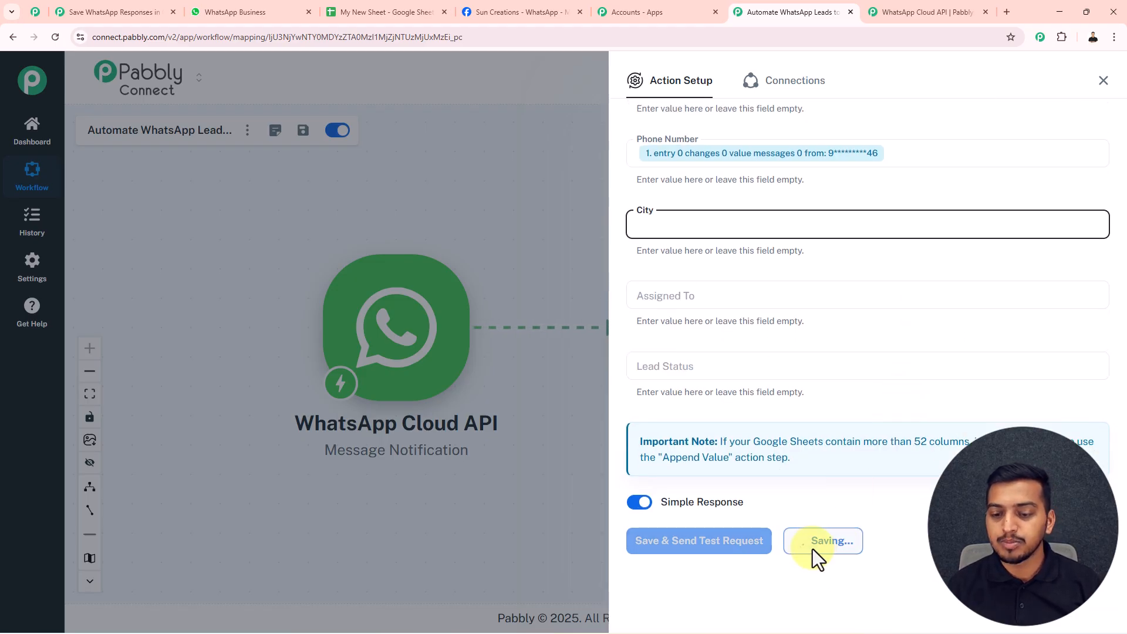
{"action": "left_click", "coordinate": [1107, 84]}
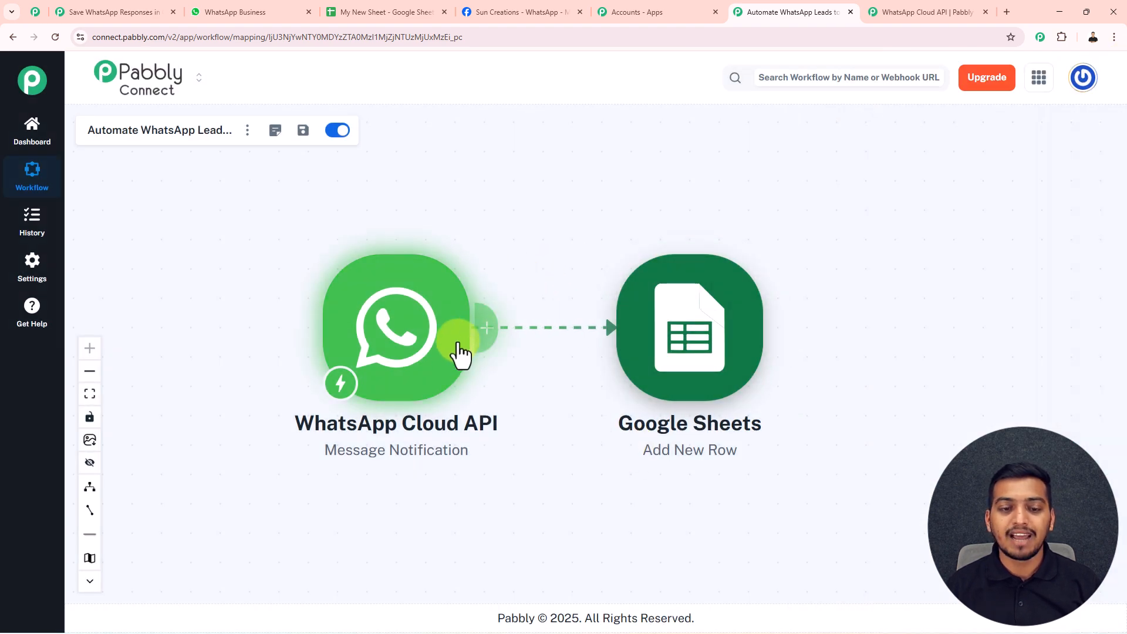
Add a Text Formatter (Pabbly) action between WhatsApp Cloud API and Google Sheets with the Extract Pattern event, and connect it
{"action": "left_click", "coordinate": [486, 330]}
{"action": "left_click", "coordinate": [654, 154]}
{"action": "type", "text": "te"}
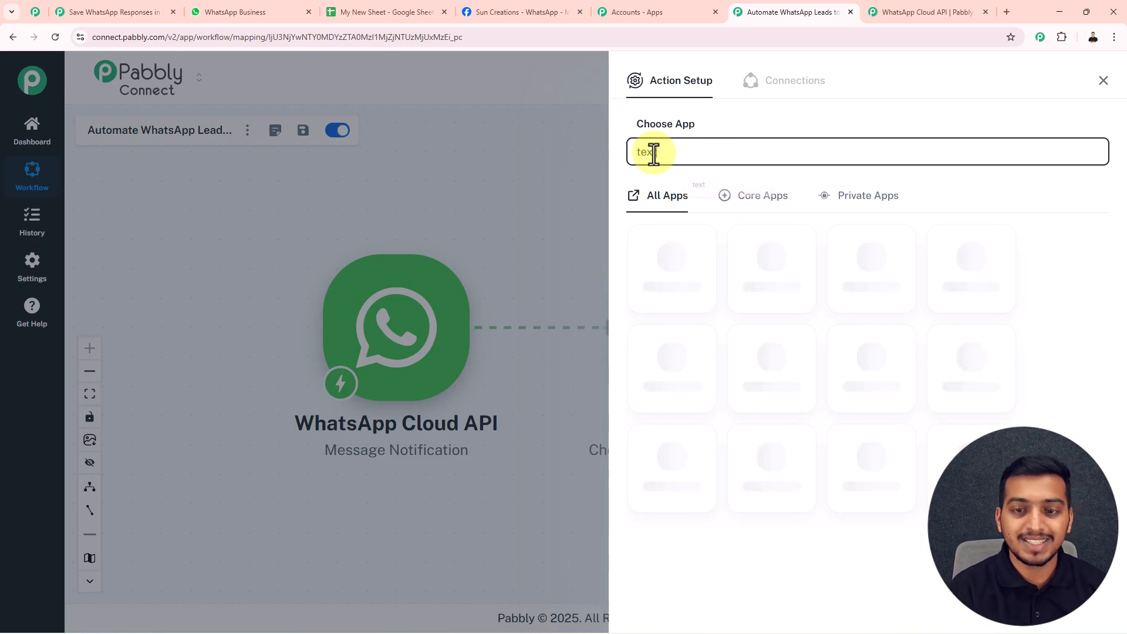
{"action": "type", "text": "xt"}
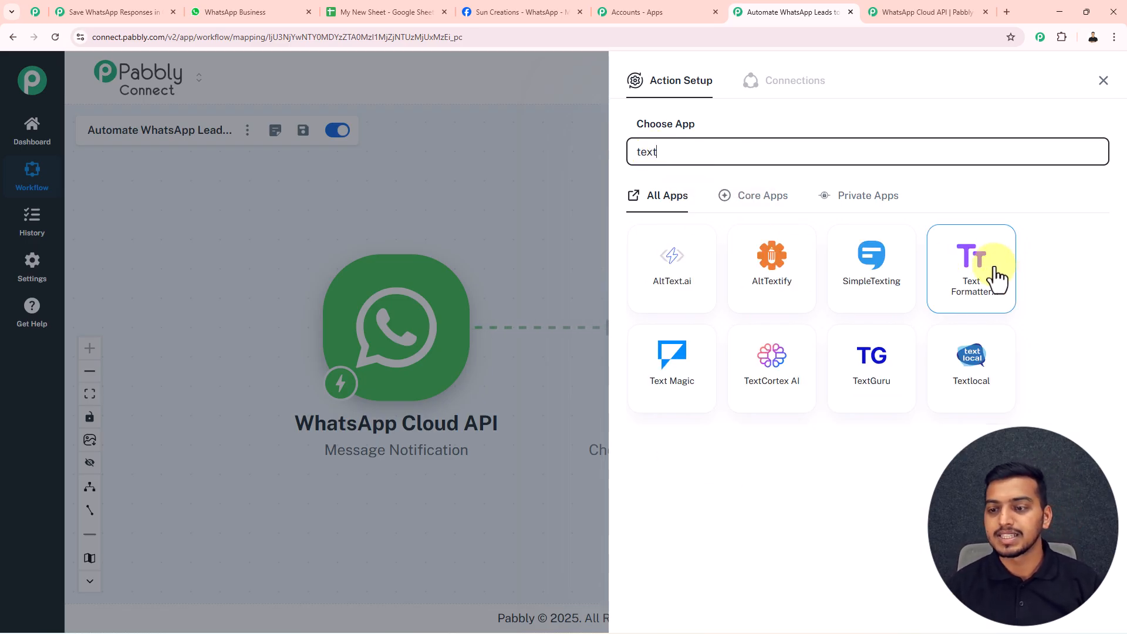
{"action": "left_click", "coordinate": [973, 273]}
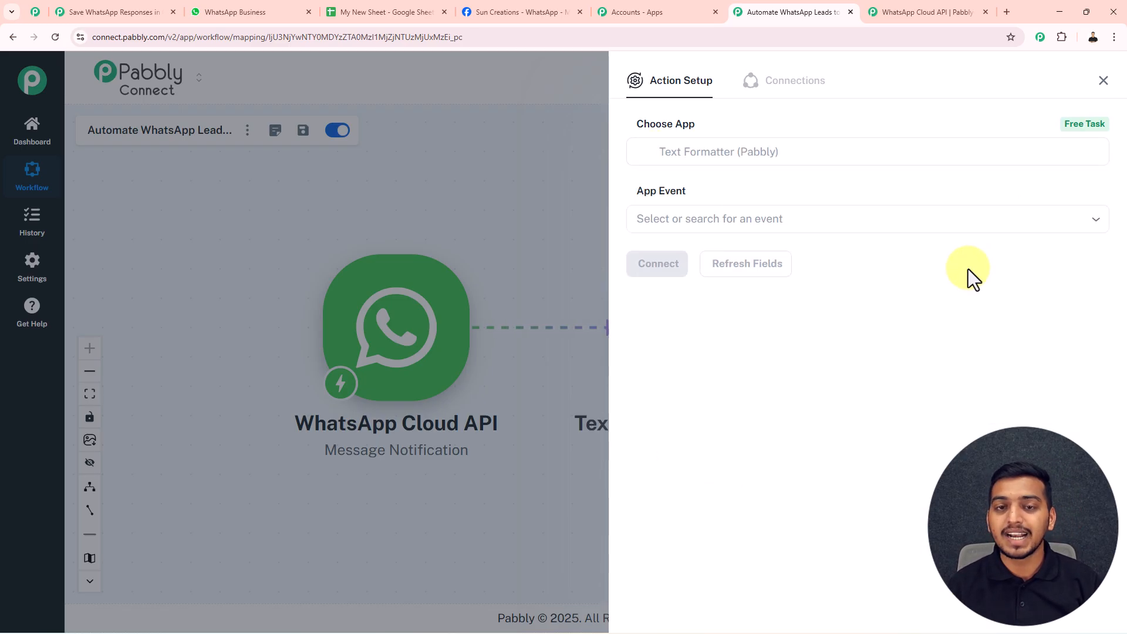
{"action": "left_click", "coordinate": [744, 223]}
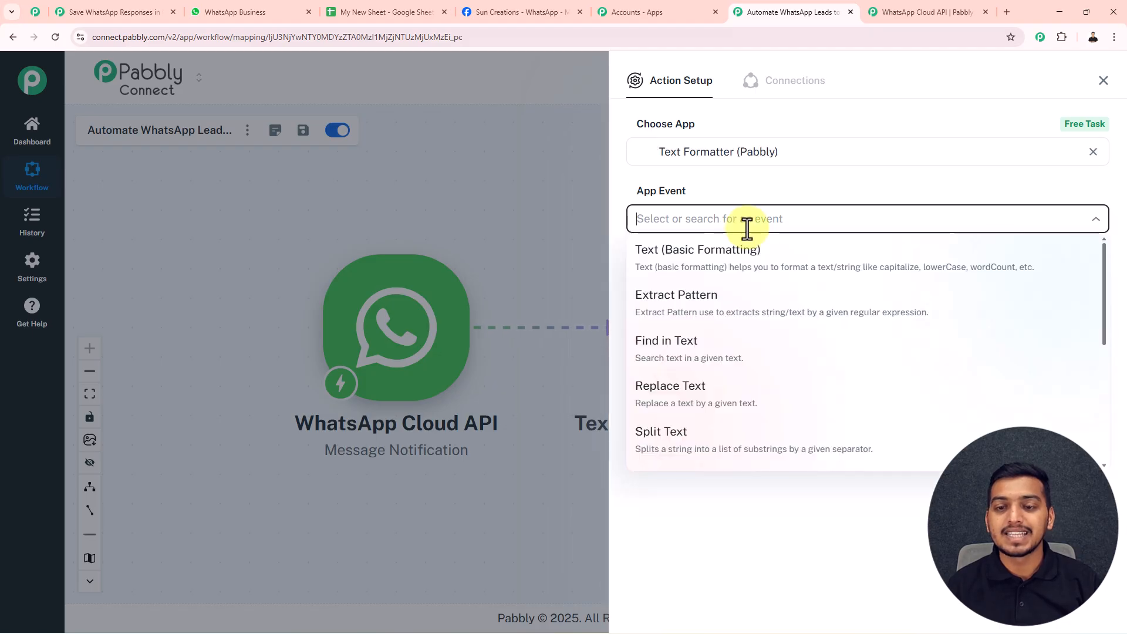
{"action": "left_click", "coordinate": [705, 315]}
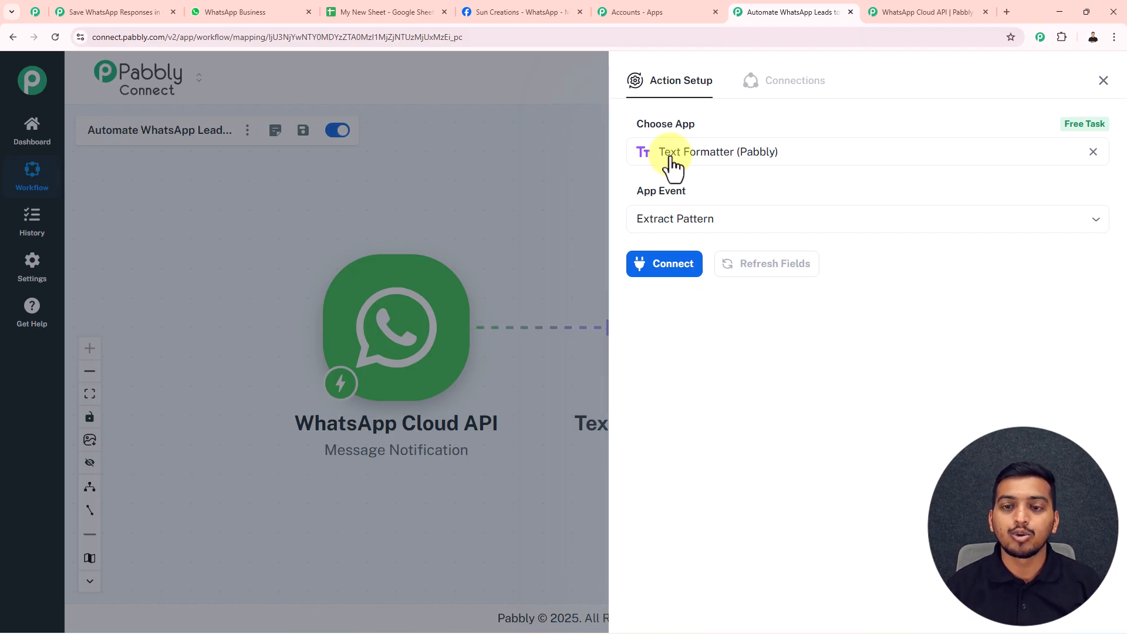
{"action": "left_click", "coordinate": [672, 265]}
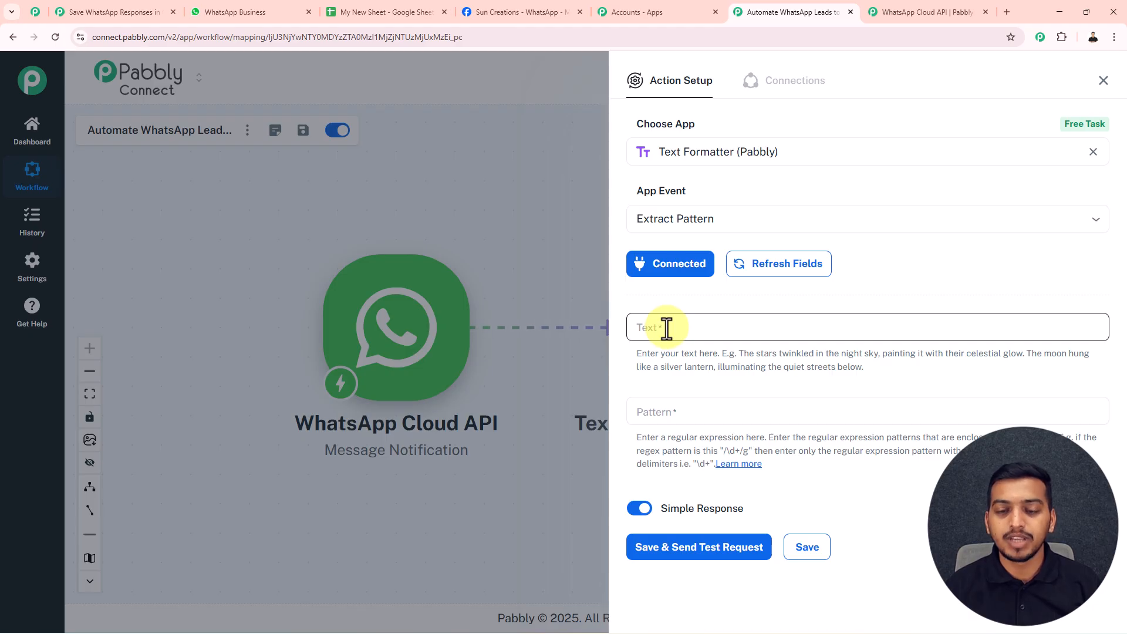
Map the Text field to the trigger's "messages 0 text body" value and set the Pattern to (Indore|Bhopal|bhopal|indore)
{"action": "left_click", "coordinate": [667, 328]}
{"action": "left_click", "coordinate": [695, 415]}
{"action": "scroll", "coordinate": [766, 470], "scroll_direction": "down", "scroll_amount": 5}
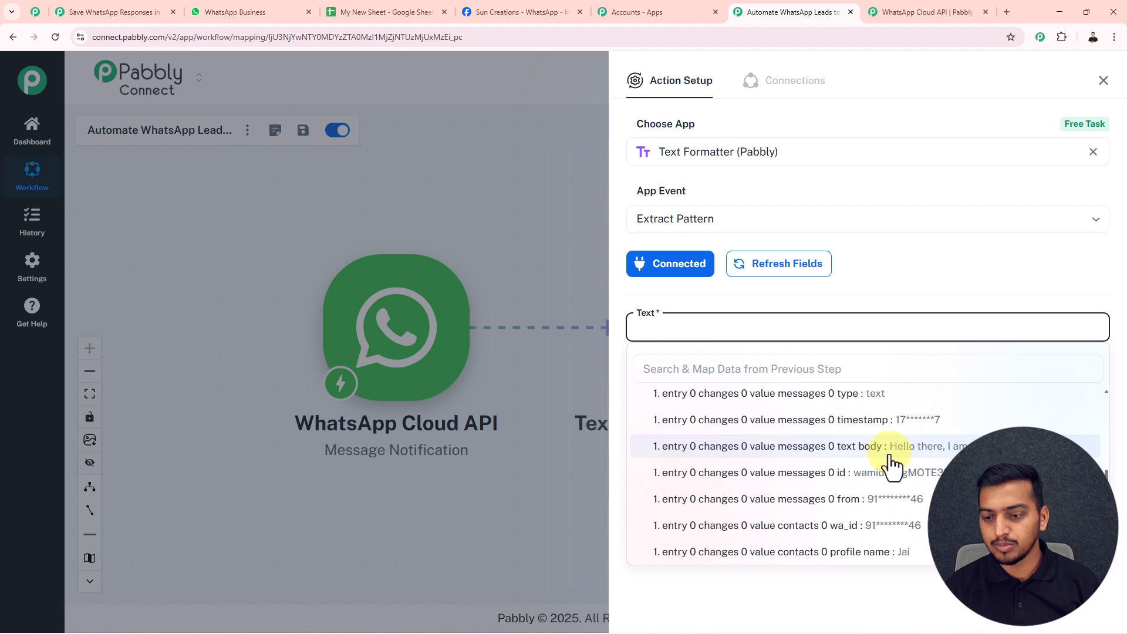
{"action": "left_click", "coordinate": [892, 464]}
{"action": "left_click", "coordinate": [920, 292]}
{"action": "left_click", "coordinate": [637, 414]}
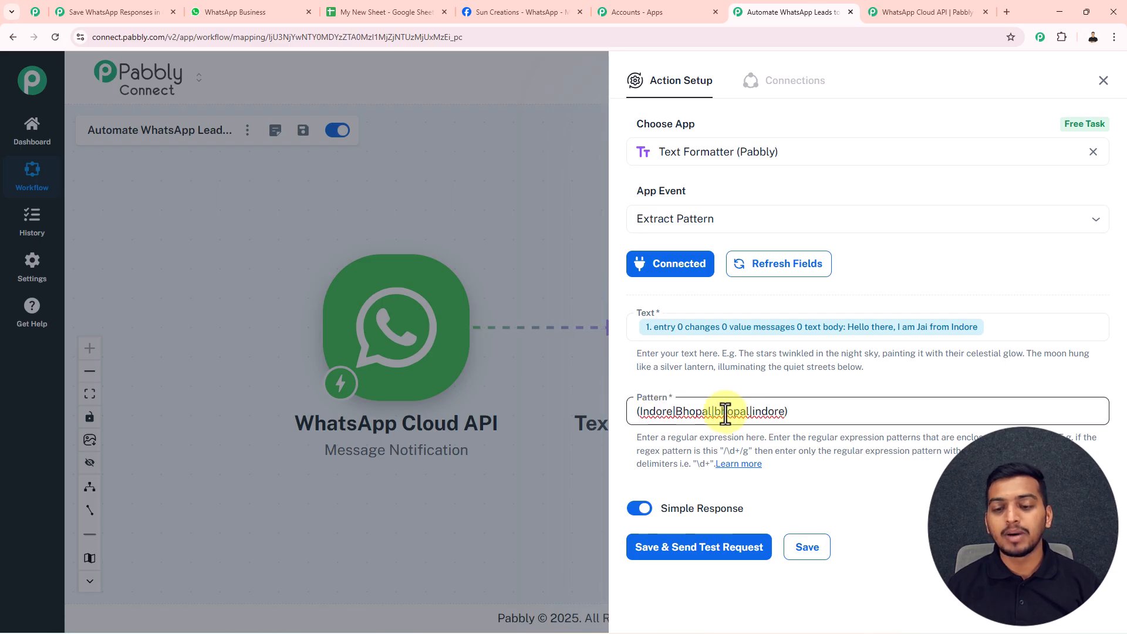
{"action": "left_click", "coordinate": [813, 389]}
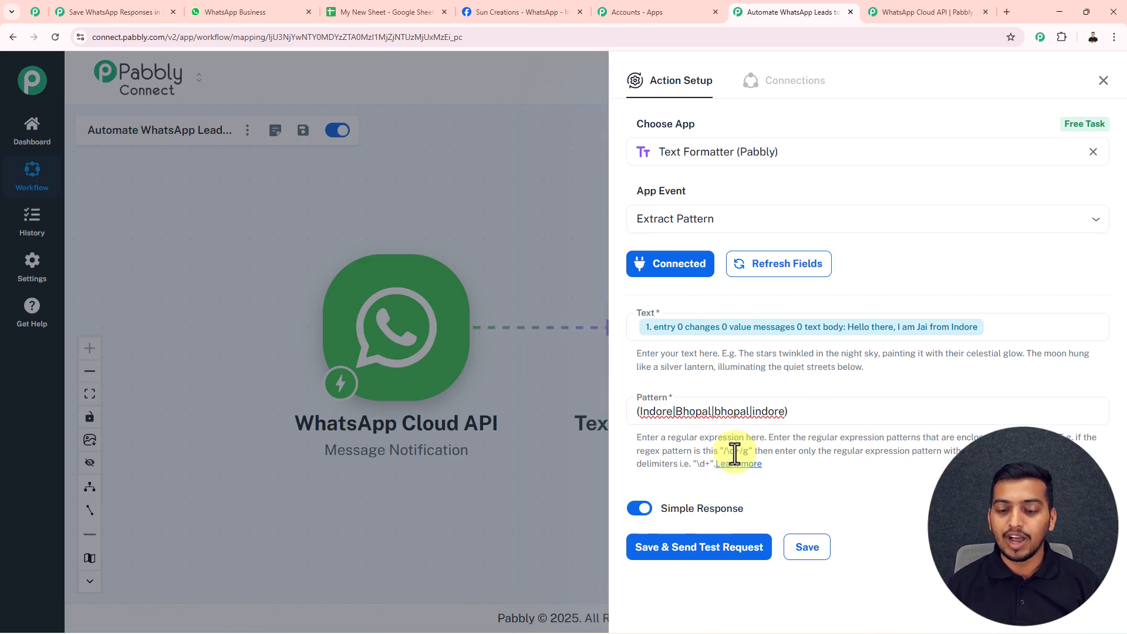
Save the Extract Pattern action with a test request, check the response received, and close the setup
{"action": "left_click", "coordinate": [719, 549]}
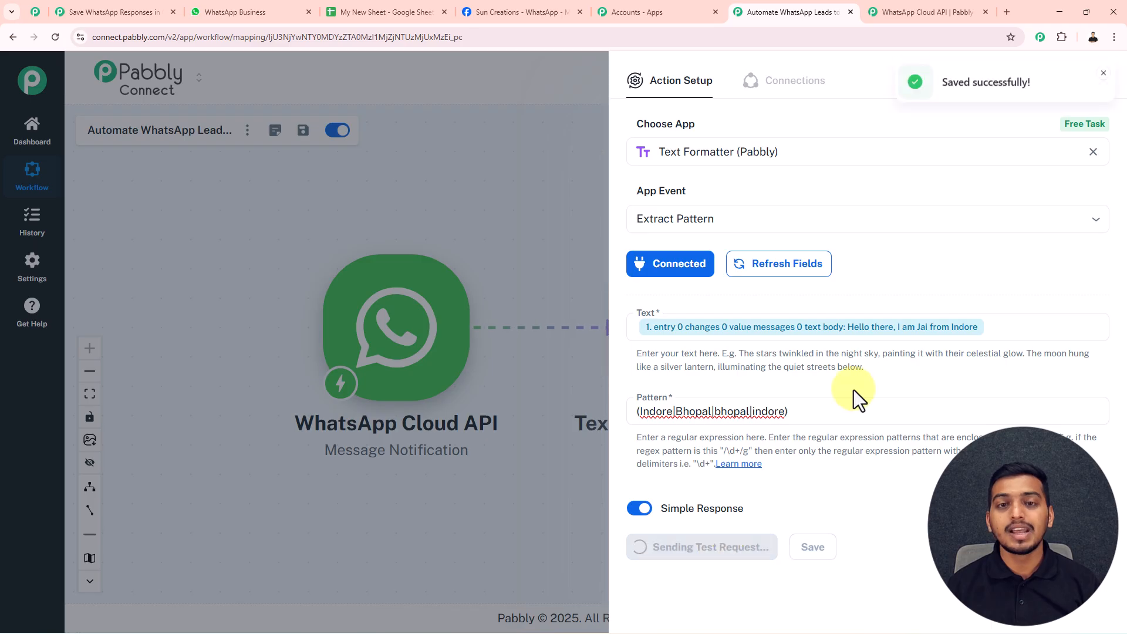
{"action": "scroll", "coordinate": [853, 389], "scroll_direction": "down", "scroll_amount": 4}
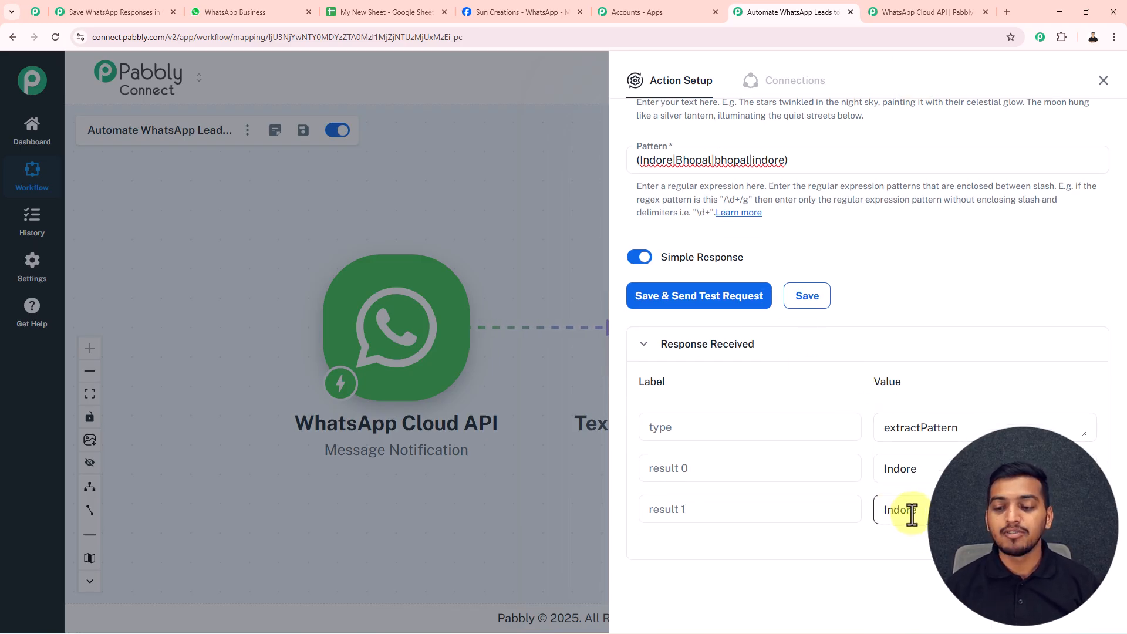
{"action": "left_click", "coordinate": [1103, 81]}
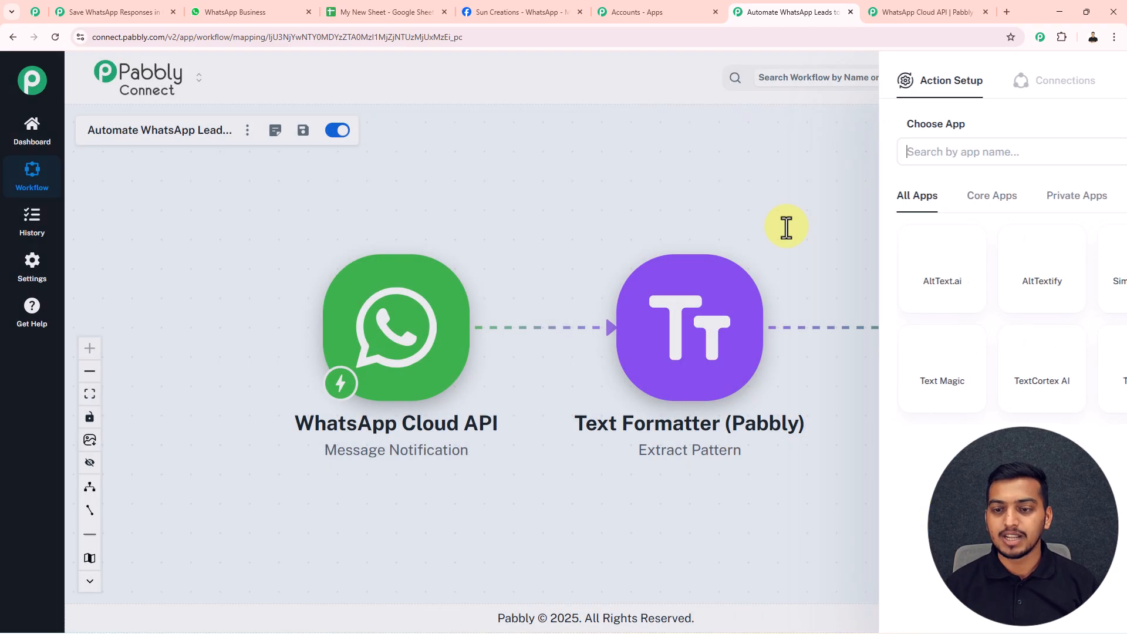
Reopen the Google Sheets Add New Row action and map the City field to "result 1" of the Text Formatter step
{"action": "left_click_drag", "start_coordinate": [799, 225], "coordinate": [593, 259]}
{"action": "left_click", "coordinate": [719, 340]}
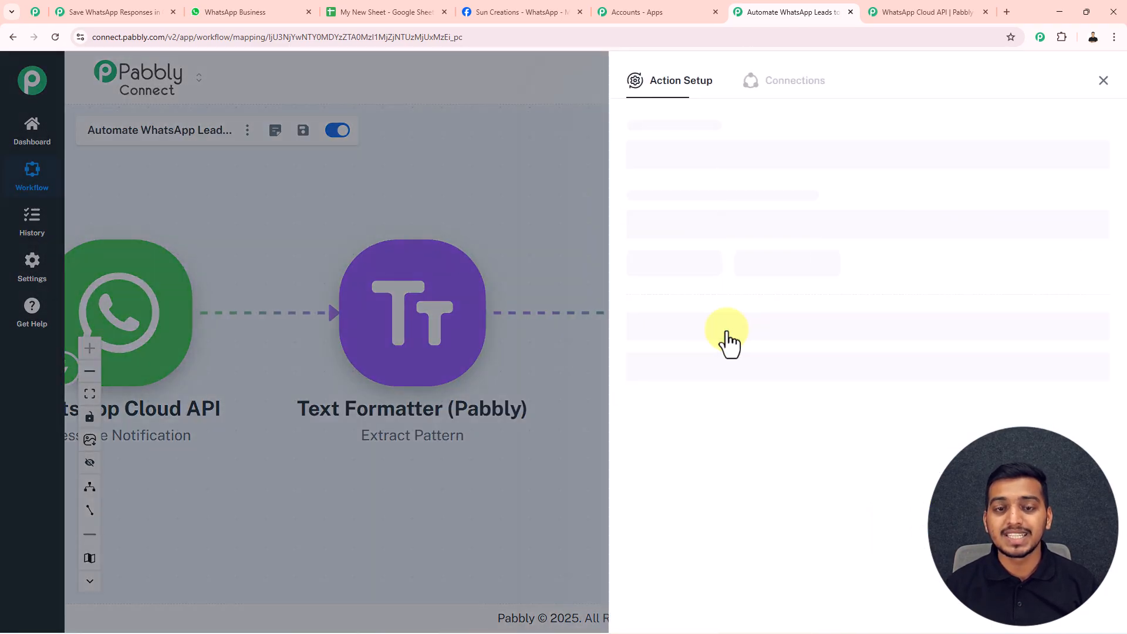
{"action": "scroll", "coordinate": [777, 343], "scroll_direction": "down", "scroll_amount": 5}
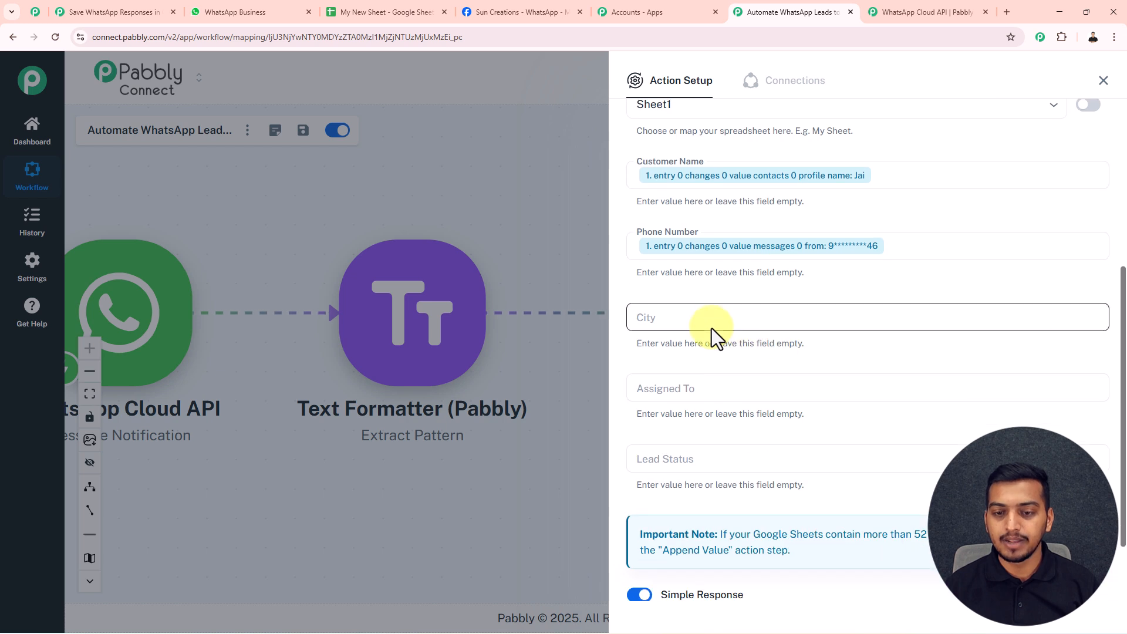
{"action": "left_click", "coordinate": [696, 317]}
{"action": "left_click", "coordinate": [741, 433]}
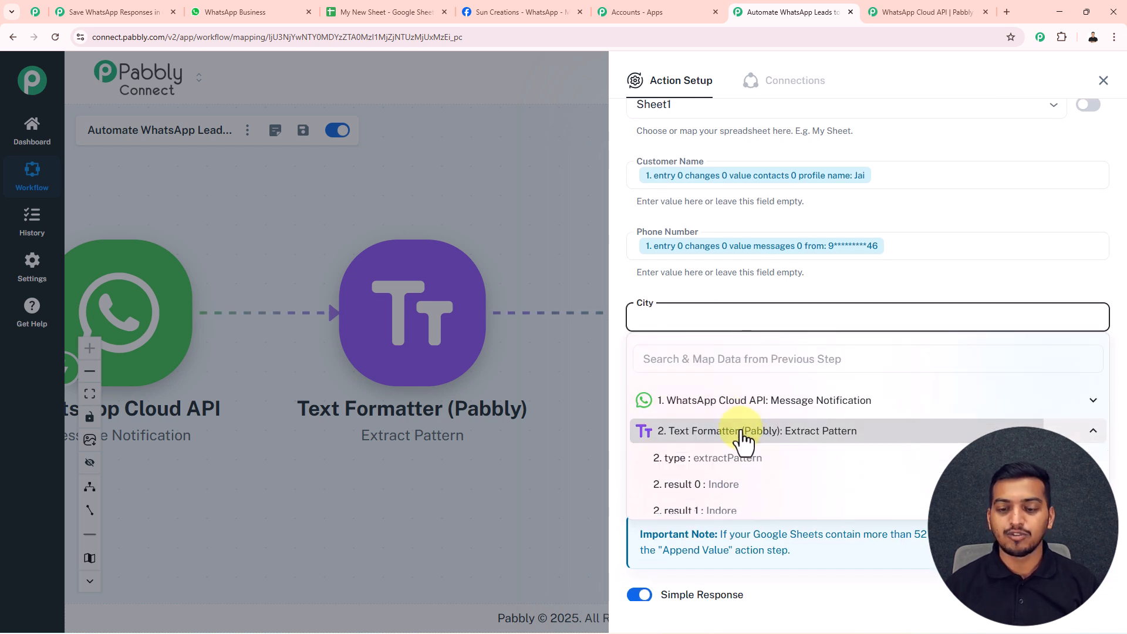
{"action": "left_click", "coordinate": [737, 516]}
{"action": "left_click", "coordinate": [785, 296]}
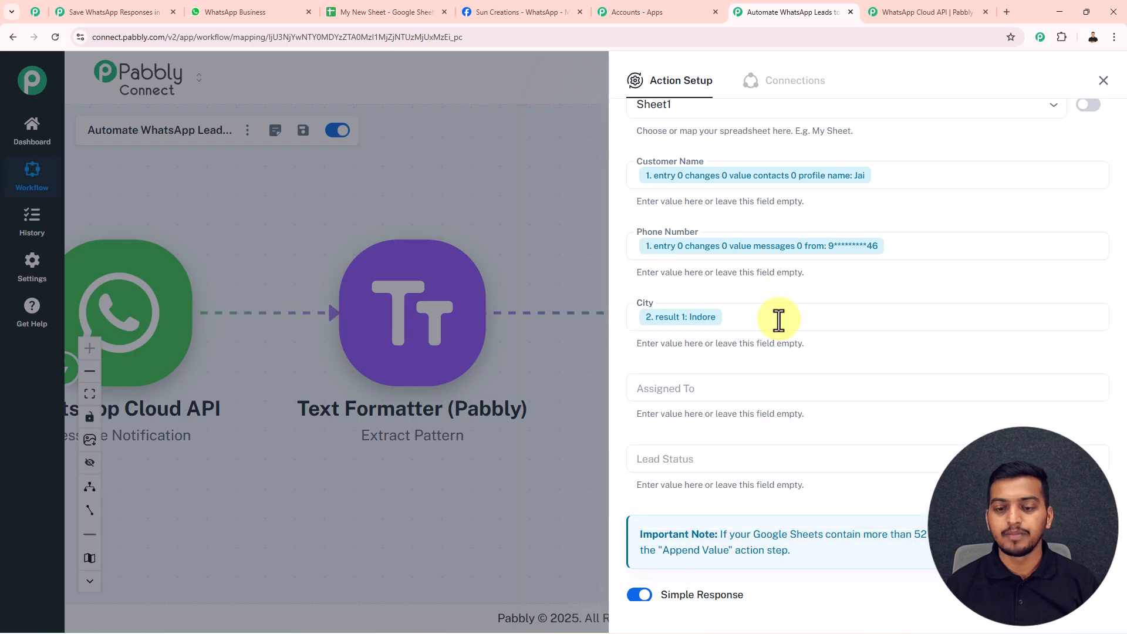
Set the Assigned To field to "Assigning...." and save the Google Sheets action with a test request
{"action": "left_click", "coordinate": [688, 388]}
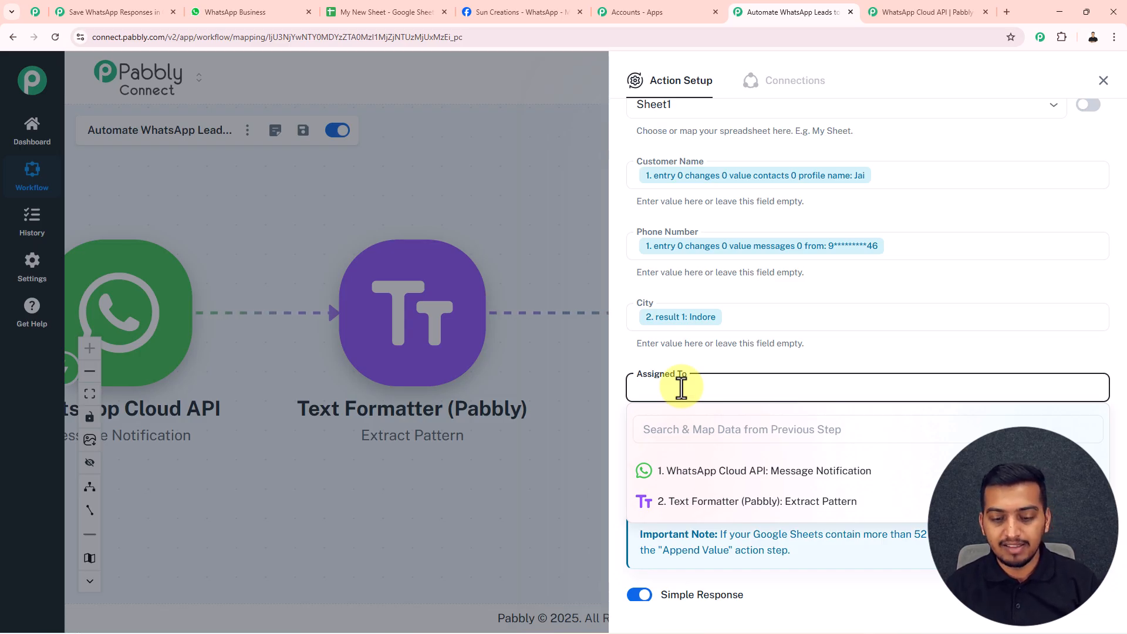
{"action": "left_click", "coordinate": [710, 364]}
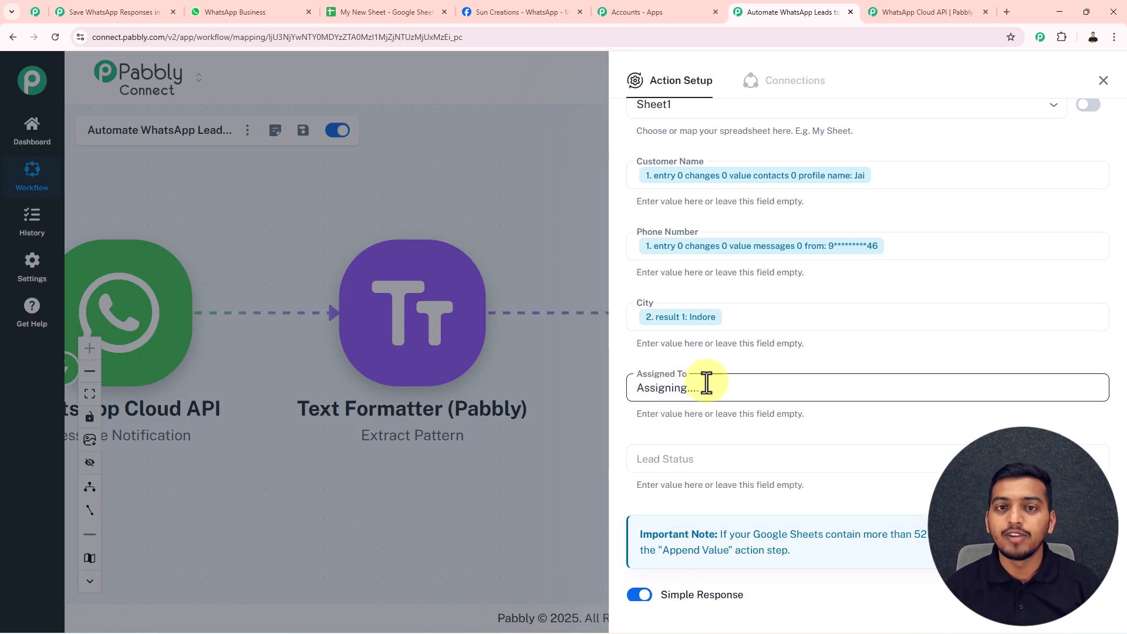
{"action": "scroll", "coordinate": [710, 388], "scroll_direction": "down", "scroll_amount": 2}
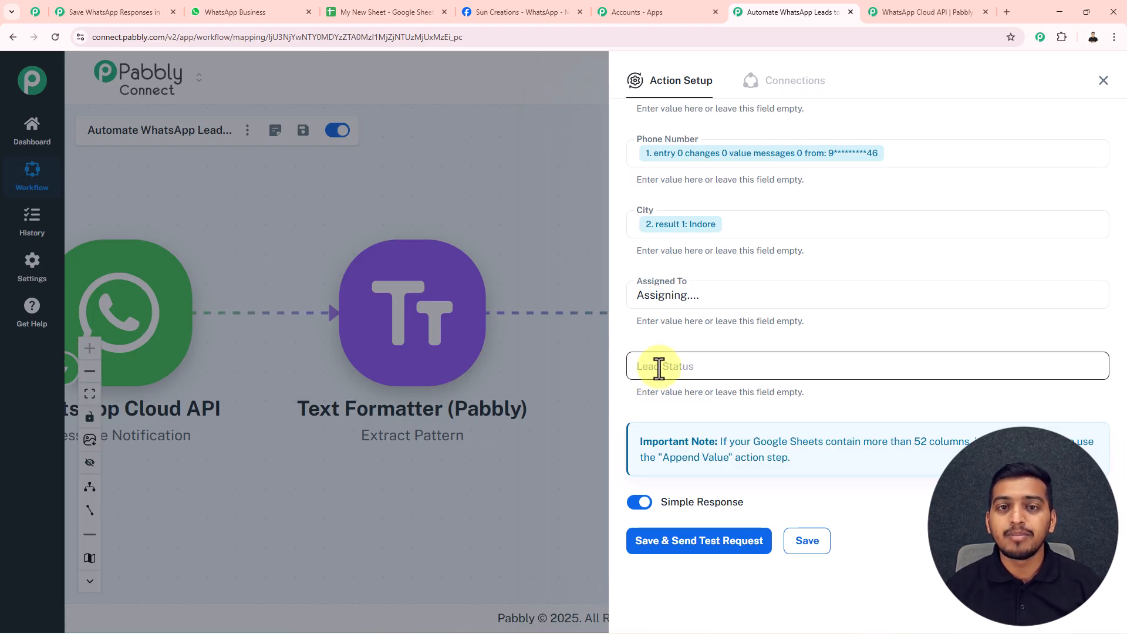
{"action": "left_click", "coordinate": [687, 554]}
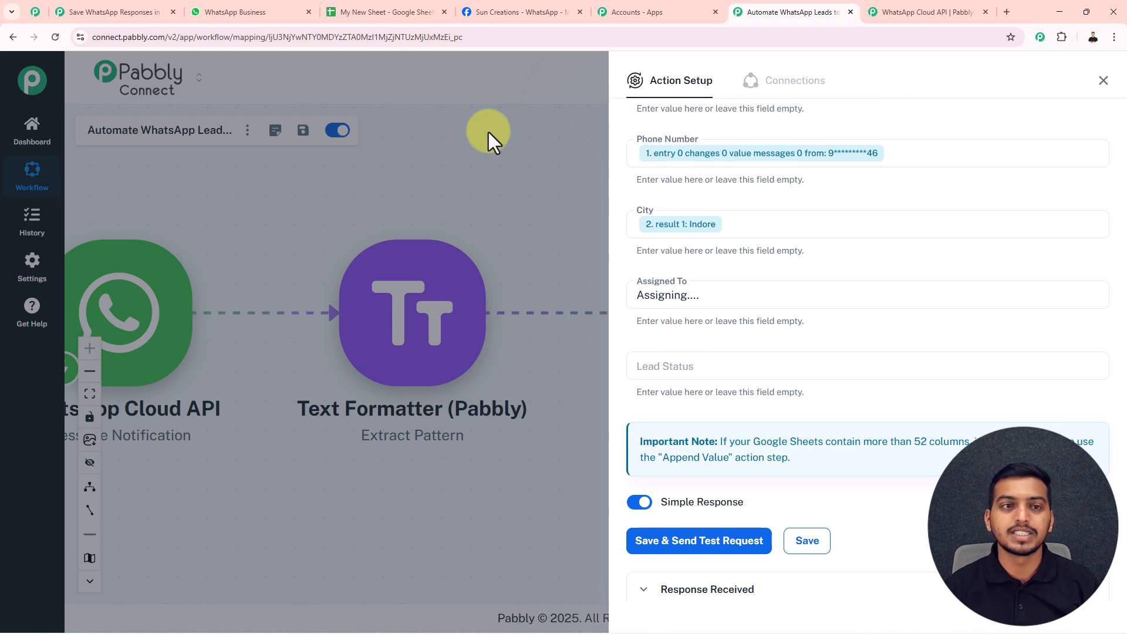
Check the new row in Sheet1 of My New Sheet, return to the workflow, and close the Add New Row setup
{"action": "left_click", "coordinate": [390, 12]}
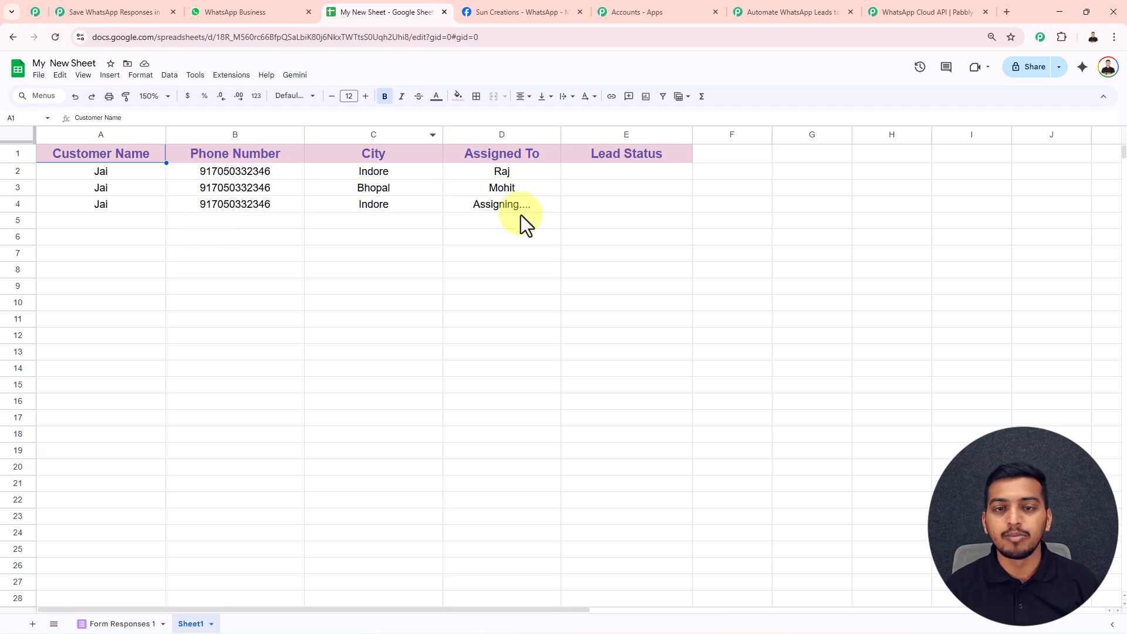
{"action": "left_click", "coordinate": [769, 9]}
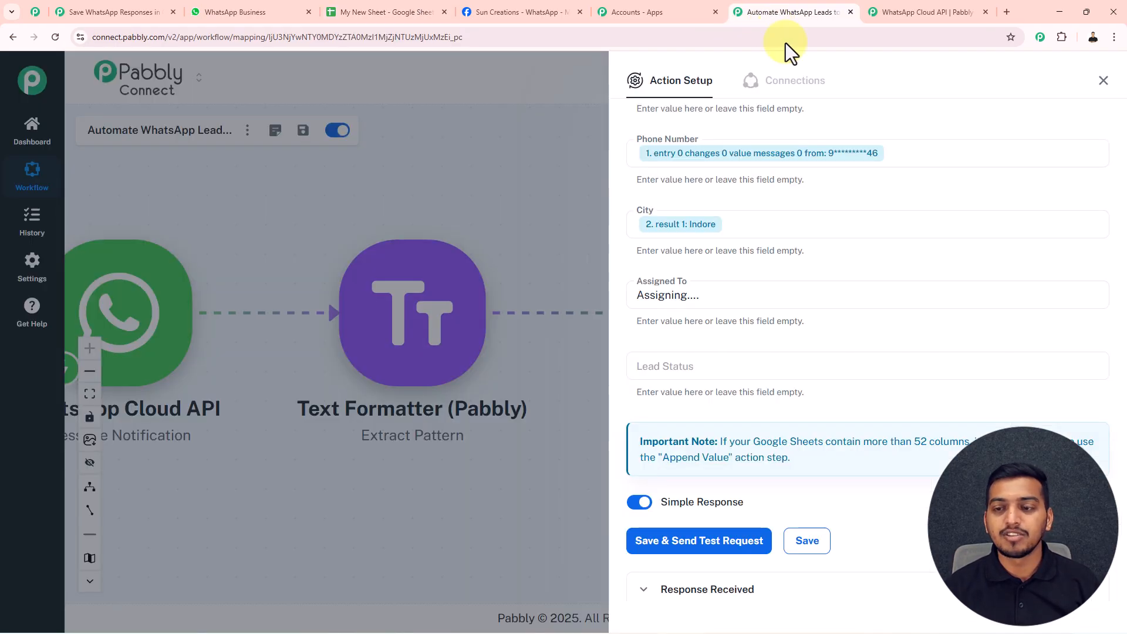
{"action": "left_click", "coordinate": [1103, 80]}
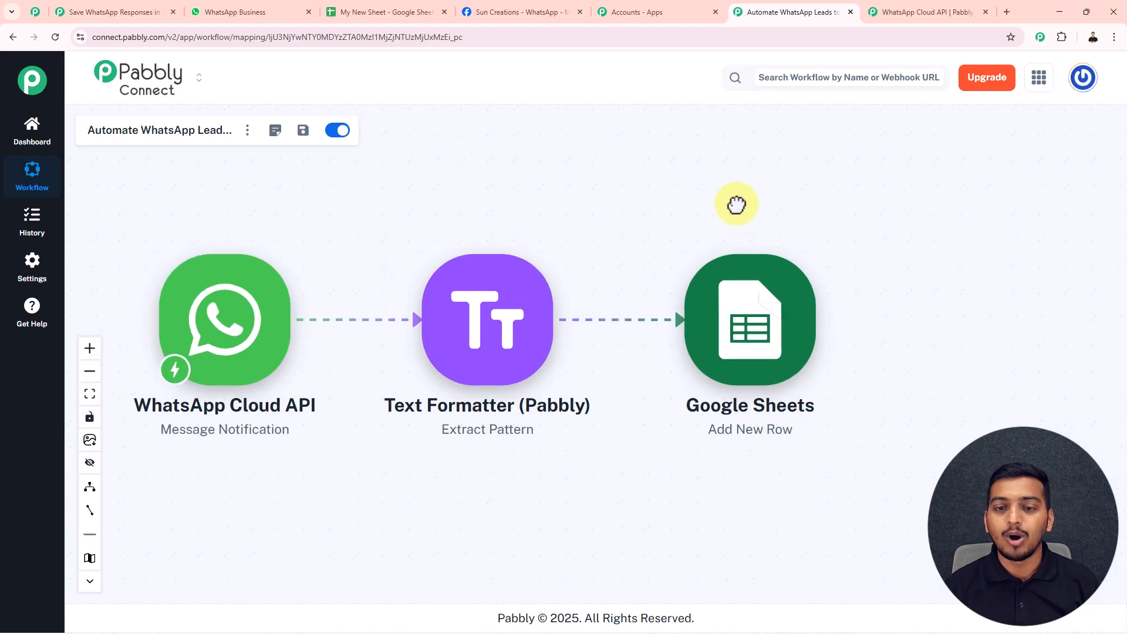
Add a Router (Pabbly) action after the Google Sheets Add New Row step
{"action": "left_click_drag", "start_coordinate": [676, 230], "coordinate": [653, 238]}
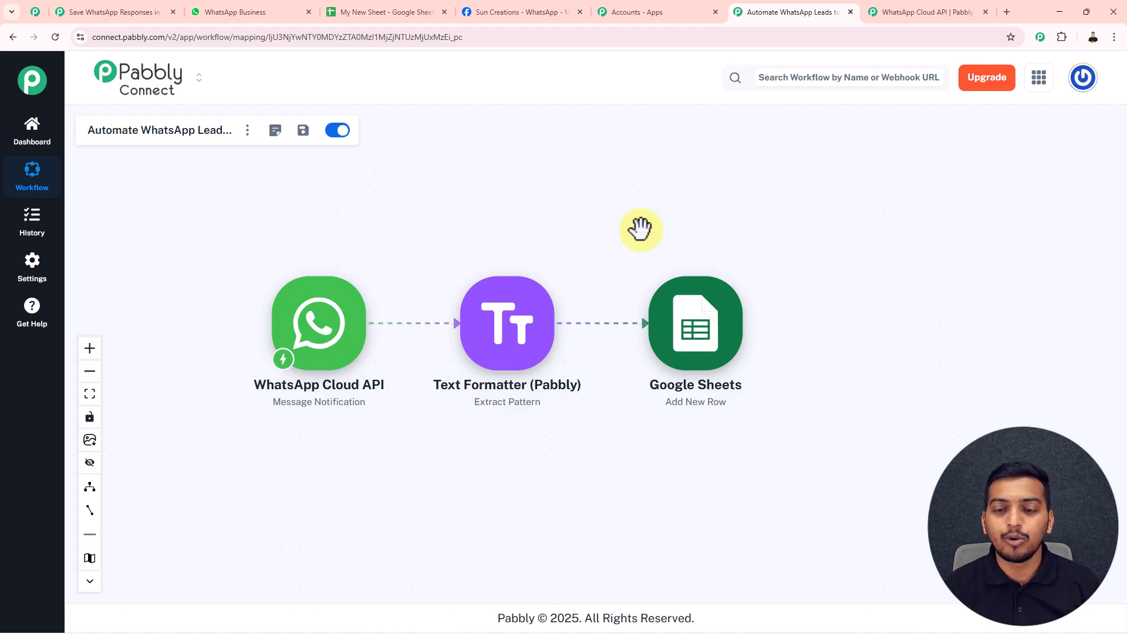
{"action": "mouse_move", "coordinate": [693, 338]}
{"action": "left_click", "coordinate": [753, 324]}
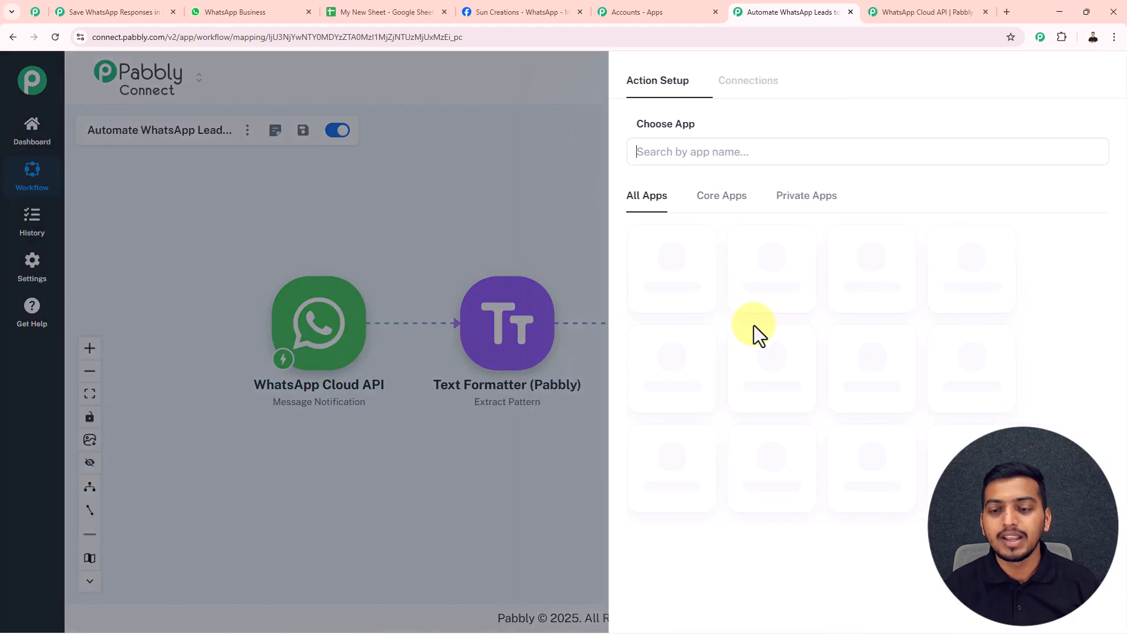
{"action": "type", "text": "router"}
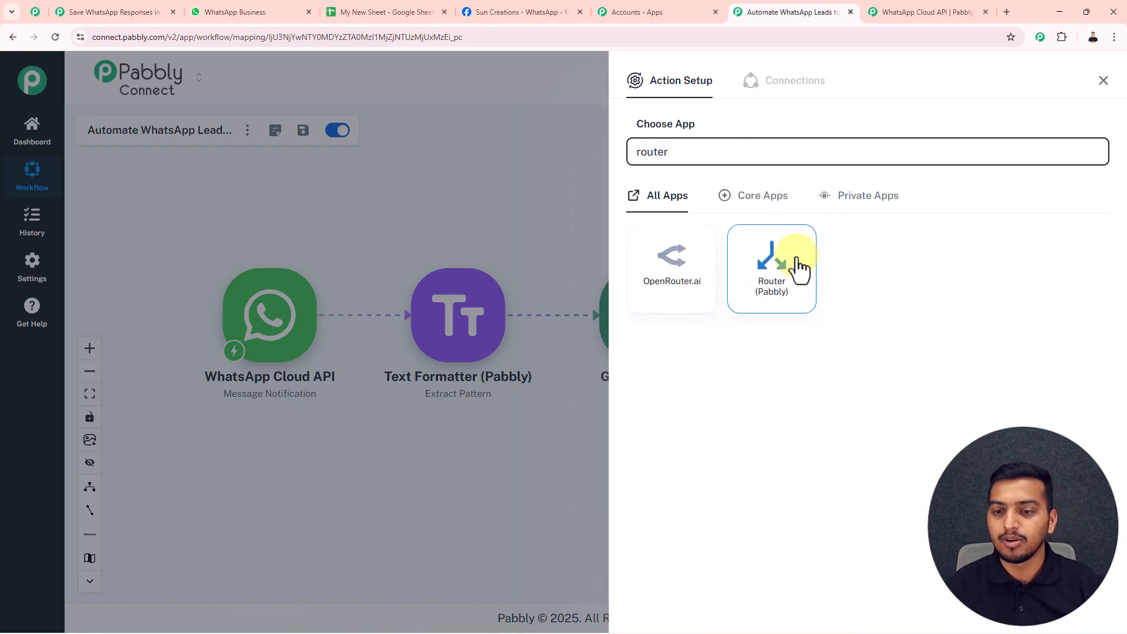
{"action": "left_click", "coordinate": [787, 261]}
{"action": "left_click_drag", "start_coordinate": [805, 233], "coordinate": [529, 270]}
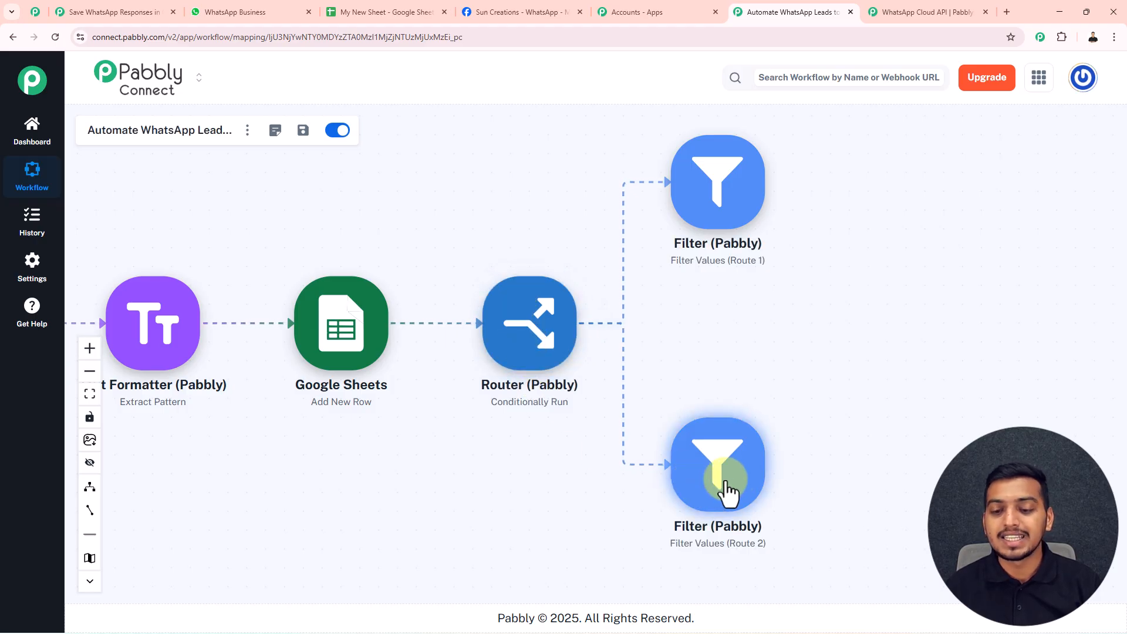
Open the Route 1 filter of the router and connect its Filter Values event
{"action": "left_click_drag", "start_coordinate": [713, 339], "coordinate": [709, 339]}
{"action": "left_click", "coordinate": [720, 188]}
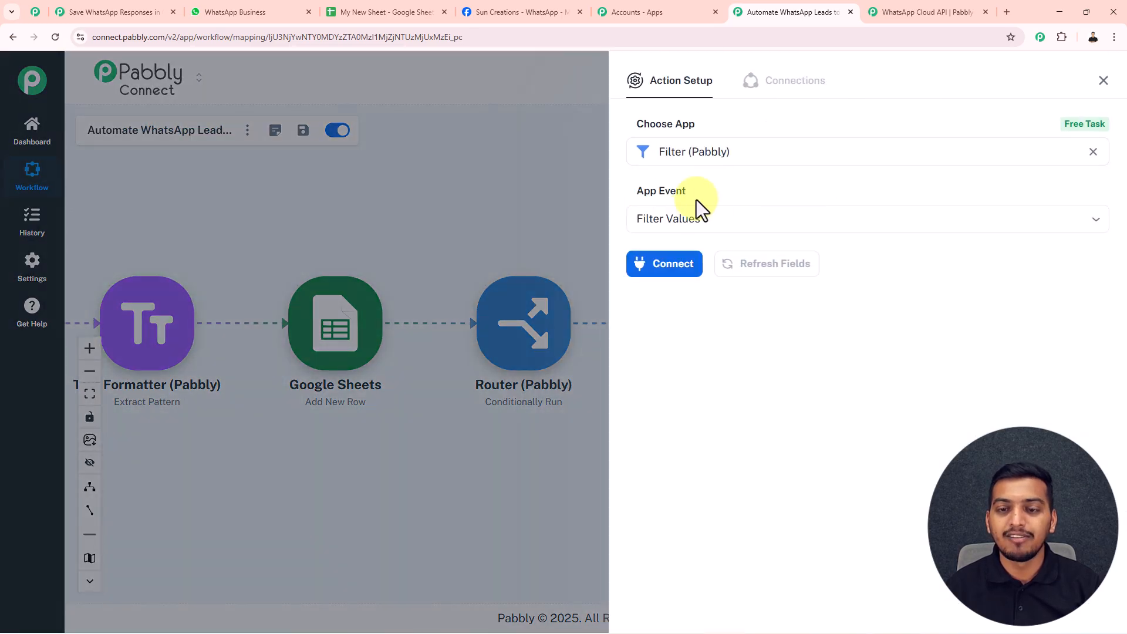
{"action": "left_click", "coordinate": [669, 275]}
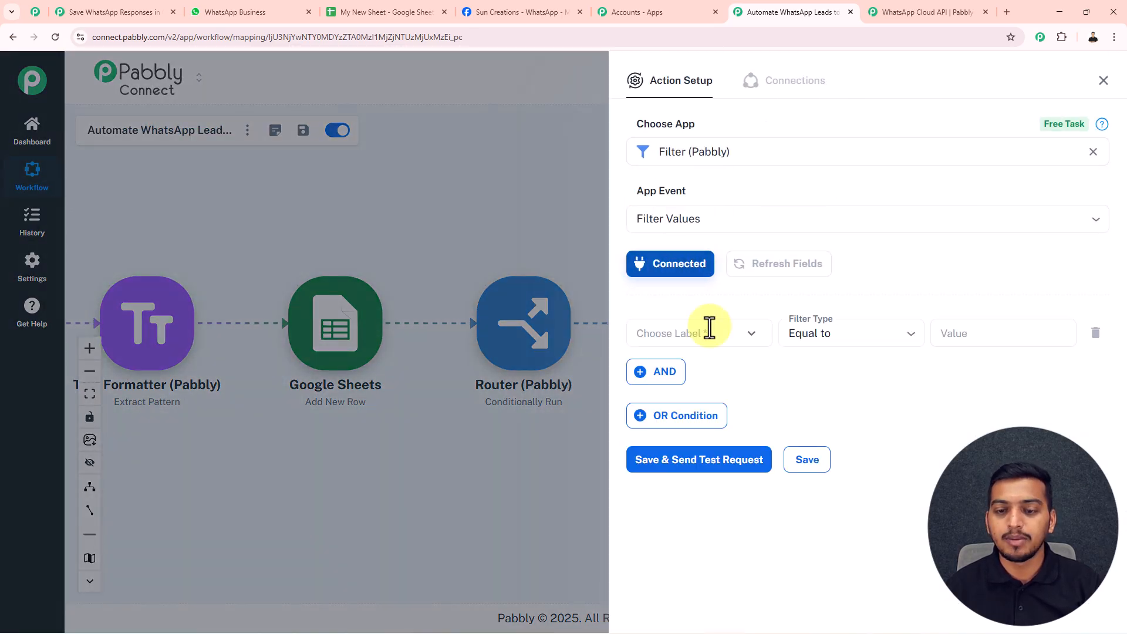
Set the Route 1 filter condition so the WhatsApp message text body contains "Indore"
{"action": "left_click", "coordinate": [745, 339]}
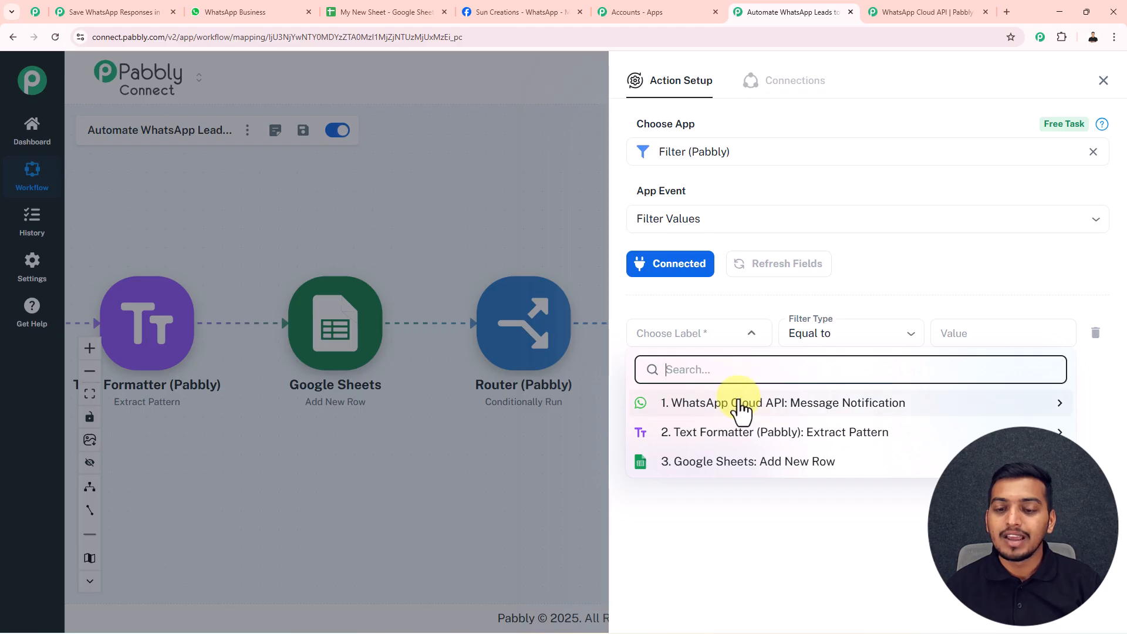
{"action": "left_click", "coordinate": [740, 409]}
{"action": "scroll", "coordinate": [717, 495], "scroll_direction": "down", "scroll_amount": 2}
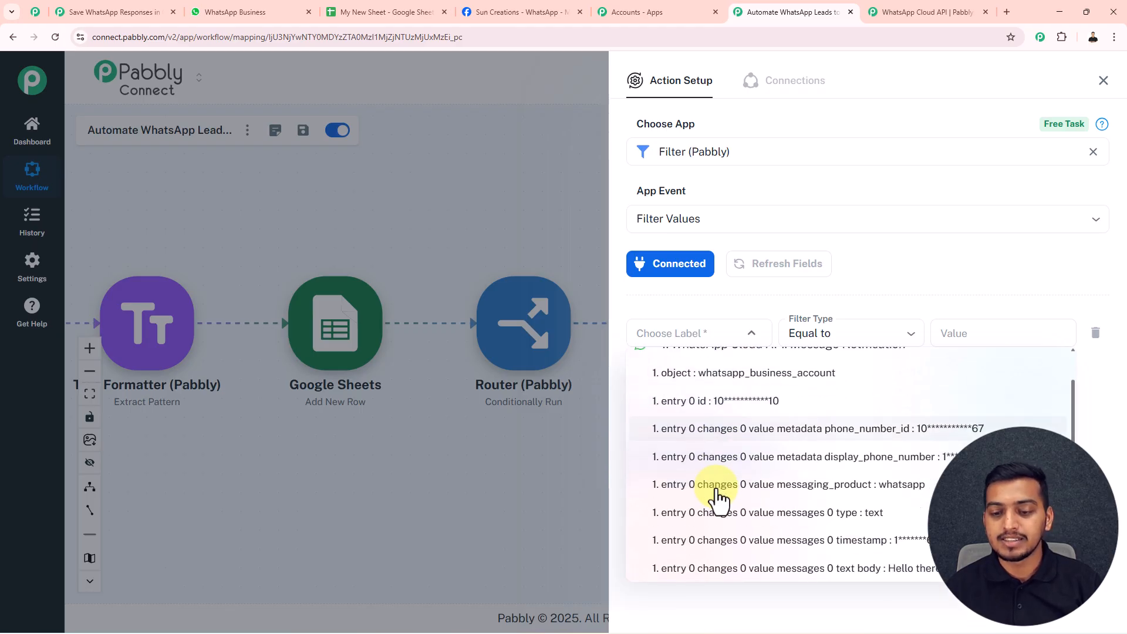
{"action": "scroll", "coordinate": [768, 514], "scroll_direction": "down", "scroll_amount": 2}
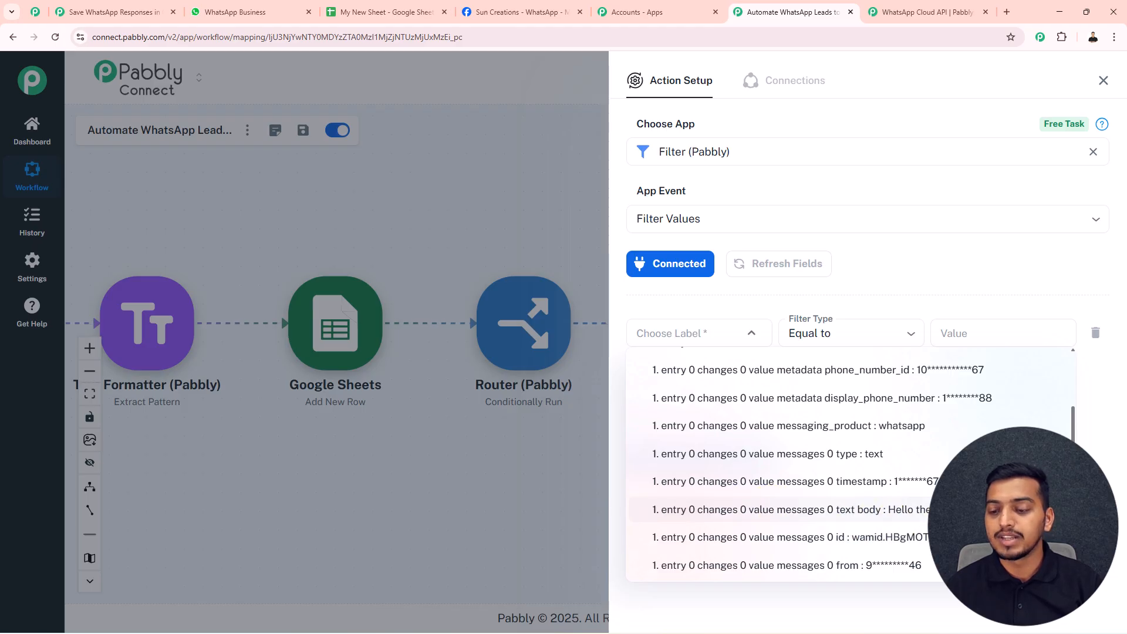
{"action": "left_click", "coordinate": [916, 509]}
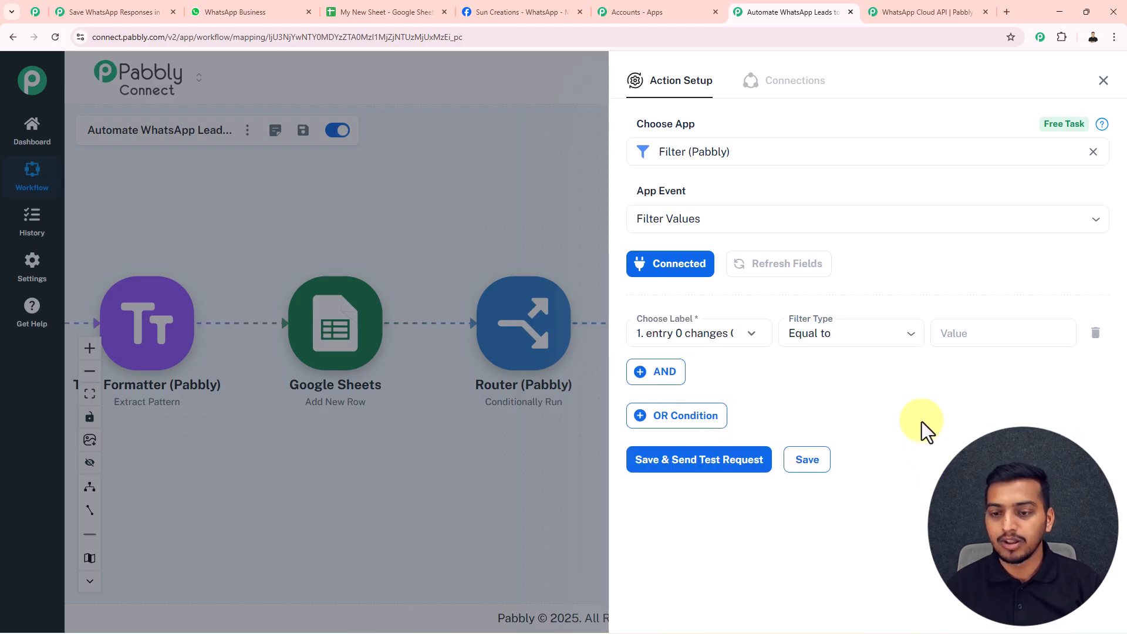
{"action": "left_click", "coordinate": [912, 335]}
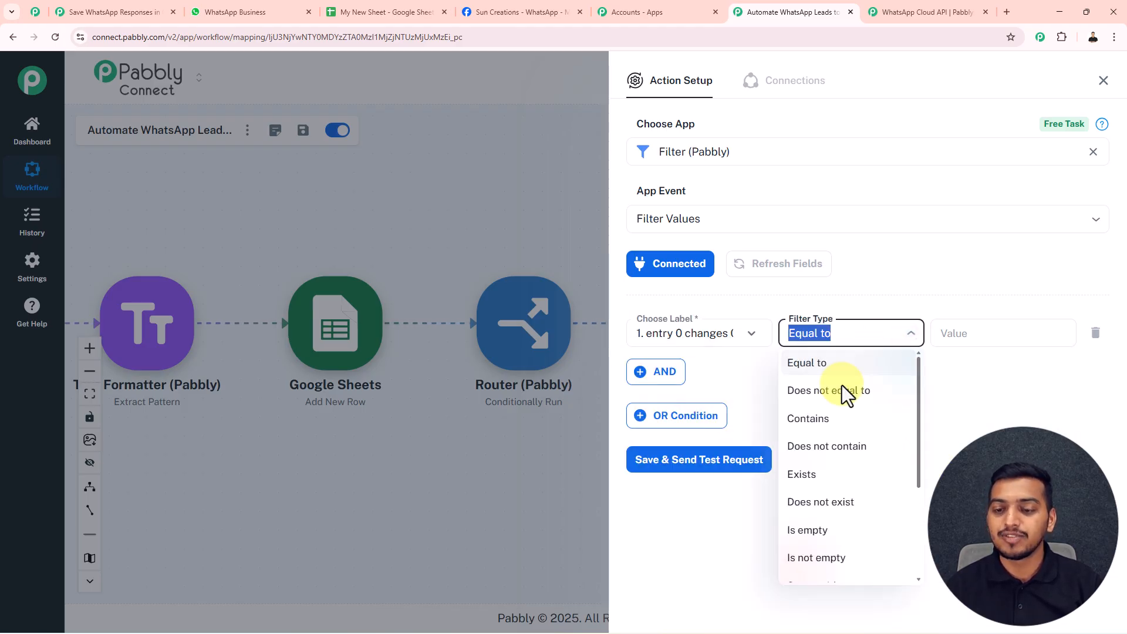
{"action": "left_click", "coordinate": [827, 428]}
{"action": "left_click", "coordinate": [959, 341]}
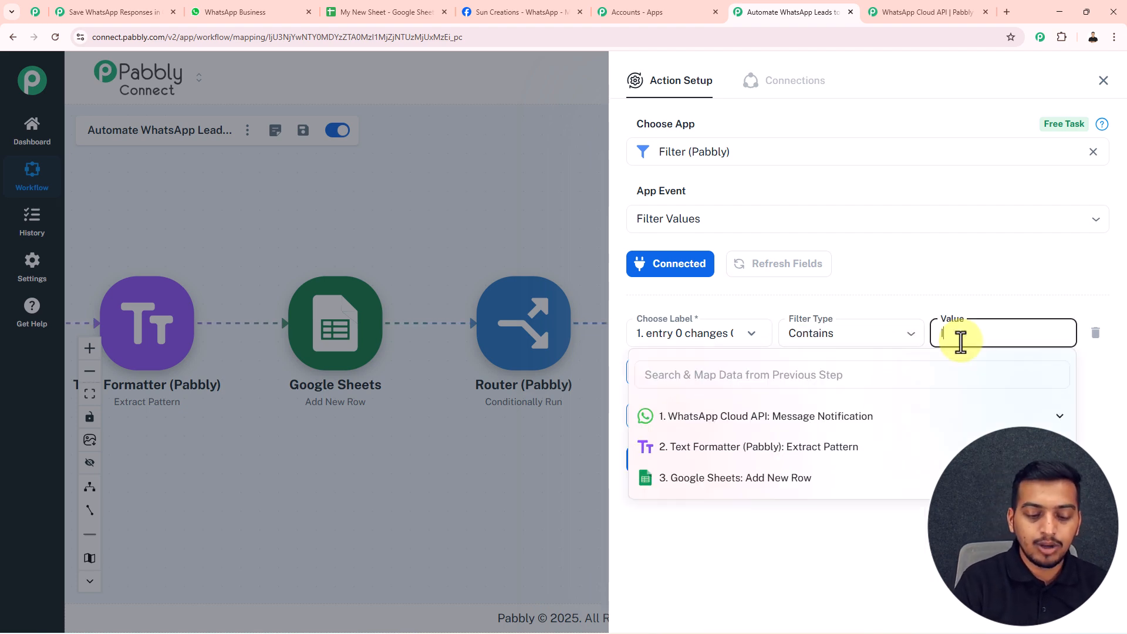
{"action": "left_click", "coordinate": [966, 291]}
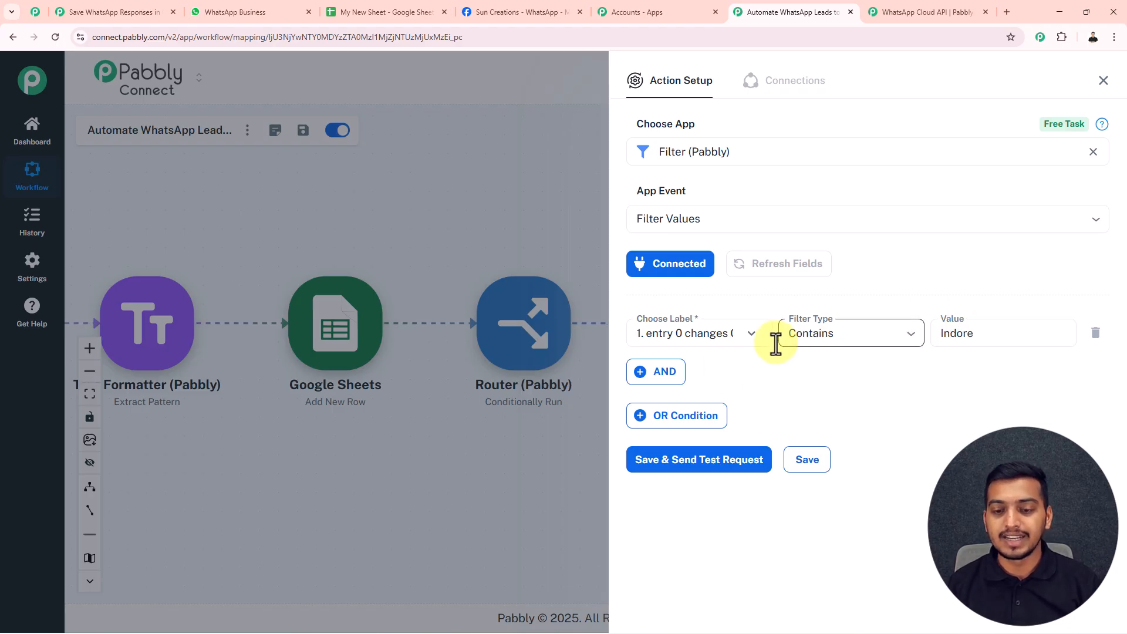
Add an OR condition to the Route 1 filter that checks the WhatsApp message text body
{"action": "left_click", "coordinate": [680, 418]}
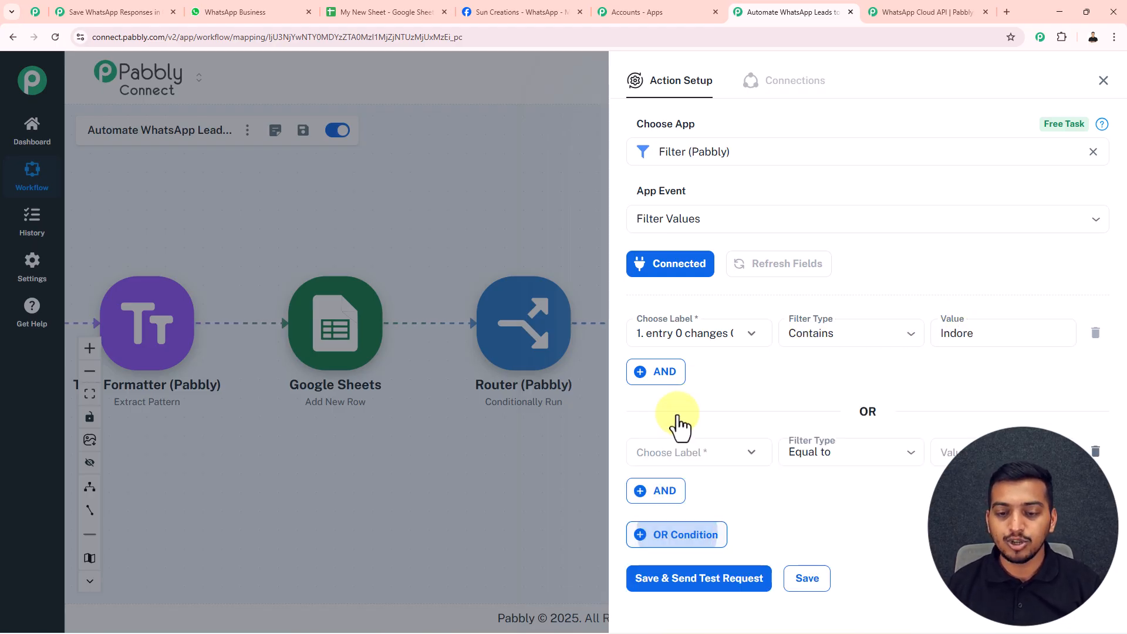
{"action": "left_click", "coordinate": [699, 455]}
{"action": "left_click", "coordinate": [725, 524]}
{"action": "scroll", "coordinate": [821, 517], "scroll_direction": "down", "scroll_amount": 1}
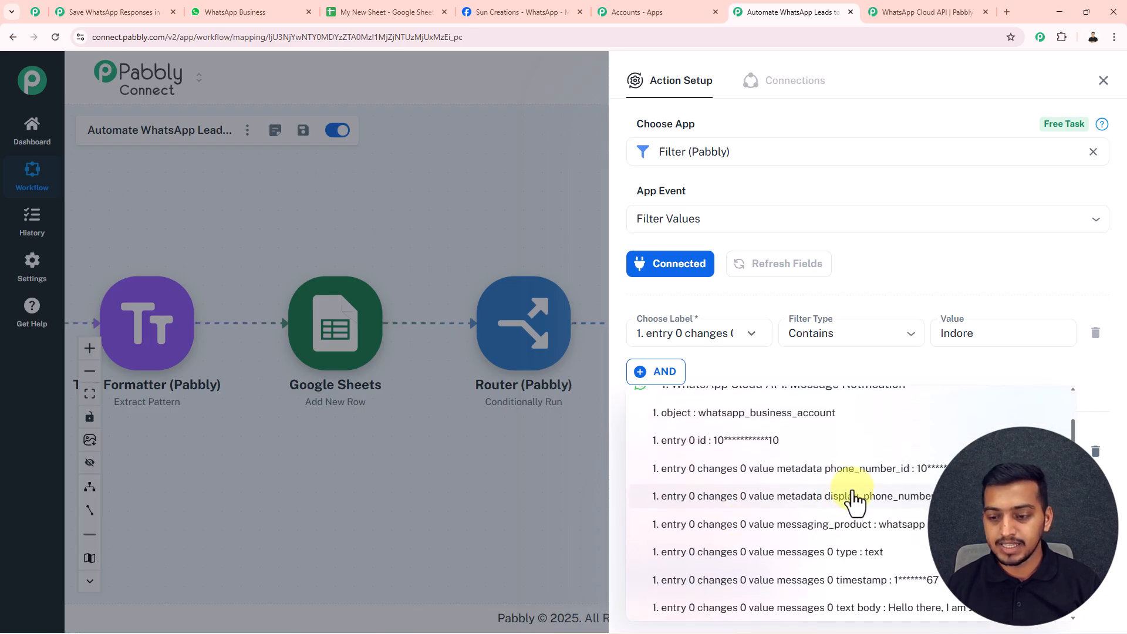
{"action": "scroll", "coordinate": [855, 549], "scroll_direction": "down", "scroll_amount": 1}
{"action": "left_click", "coordinate": [847, 549]}
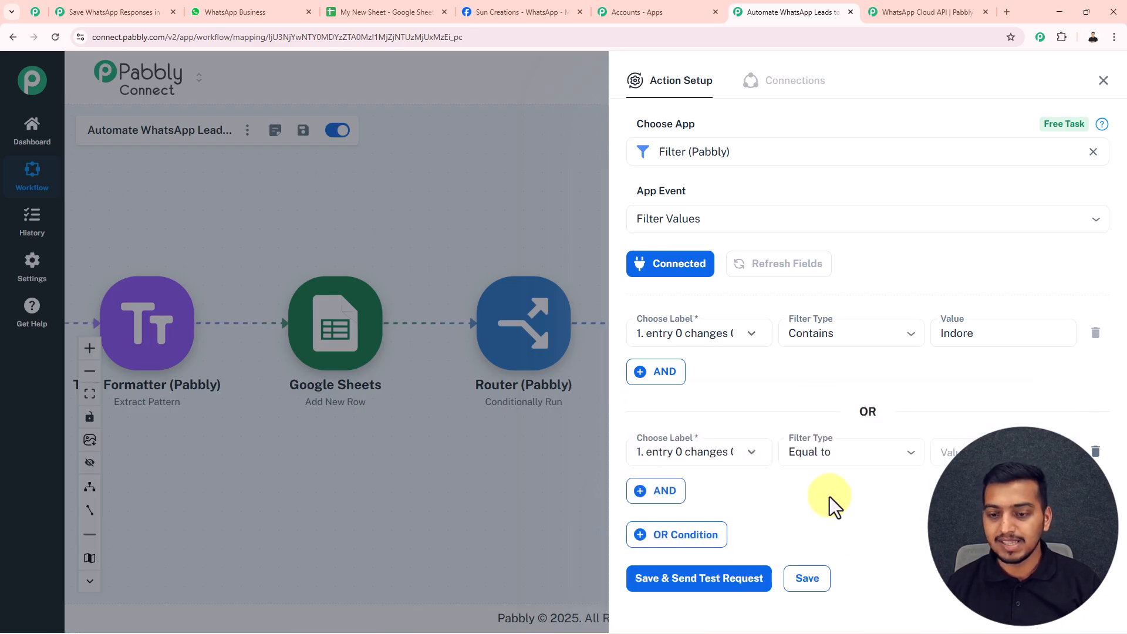
Set the OR condition to Contains "indore", save the Route 1 filter with a test request, and close it
{"action": "left_click", "coordinate": [843, 453]}
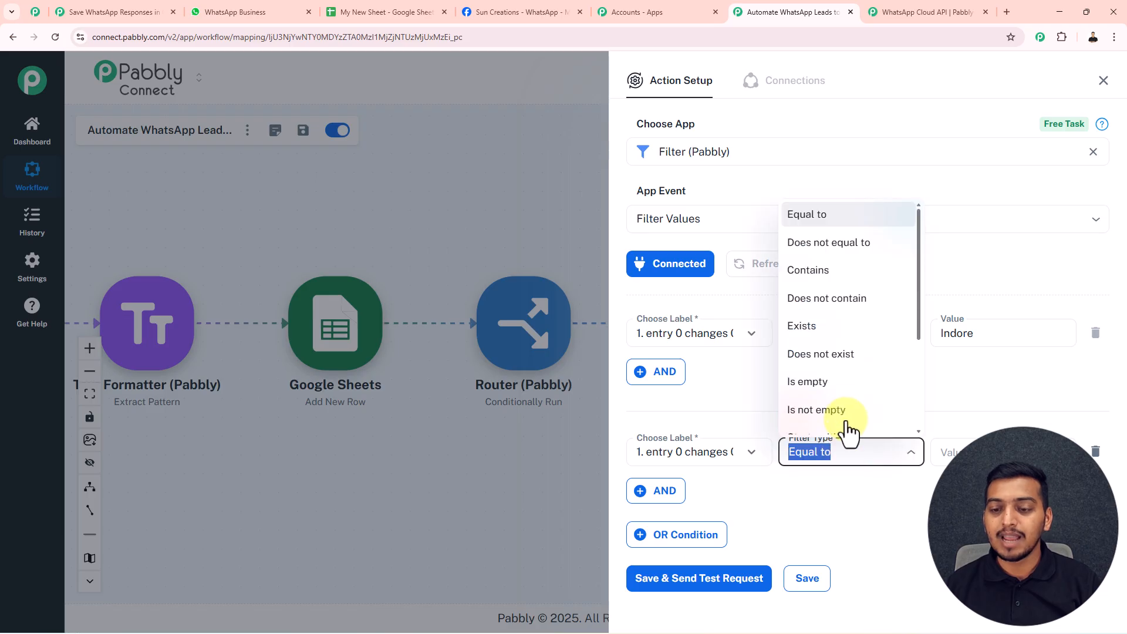
{"action": "left_click", "coordinate": [851, 271]}
{"action": "left_click", "coordinate": [954, 449]}
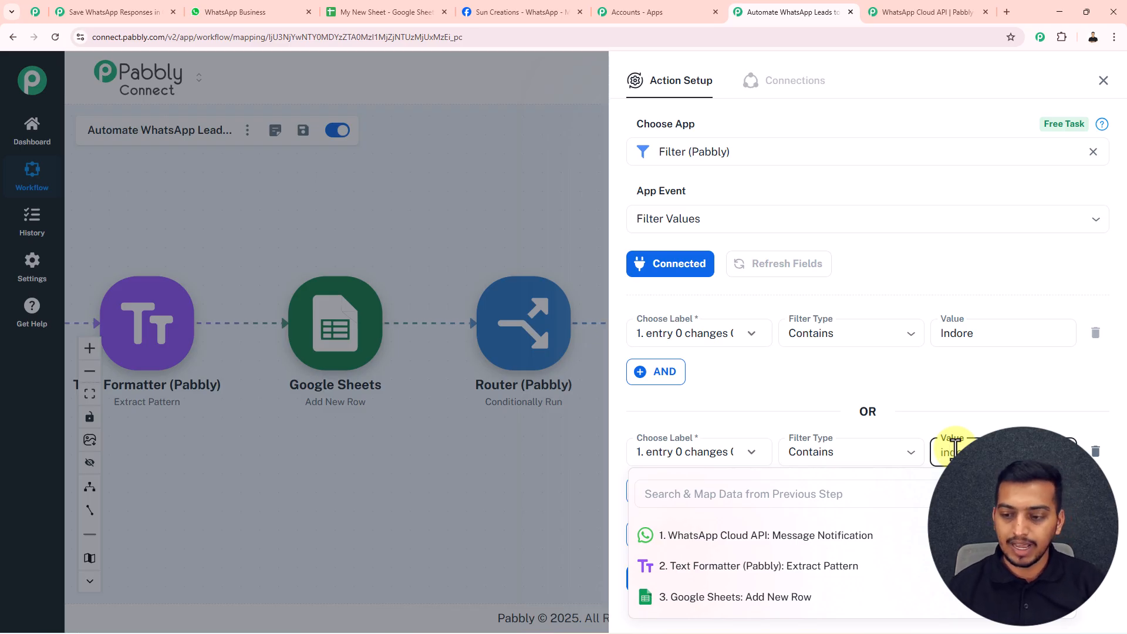
{"action": "type", "text": "ind"}
{"action": "left_click", "coordinate": [1056, 352]}
{"action": "left_click", "coordinate": [672, 576]}
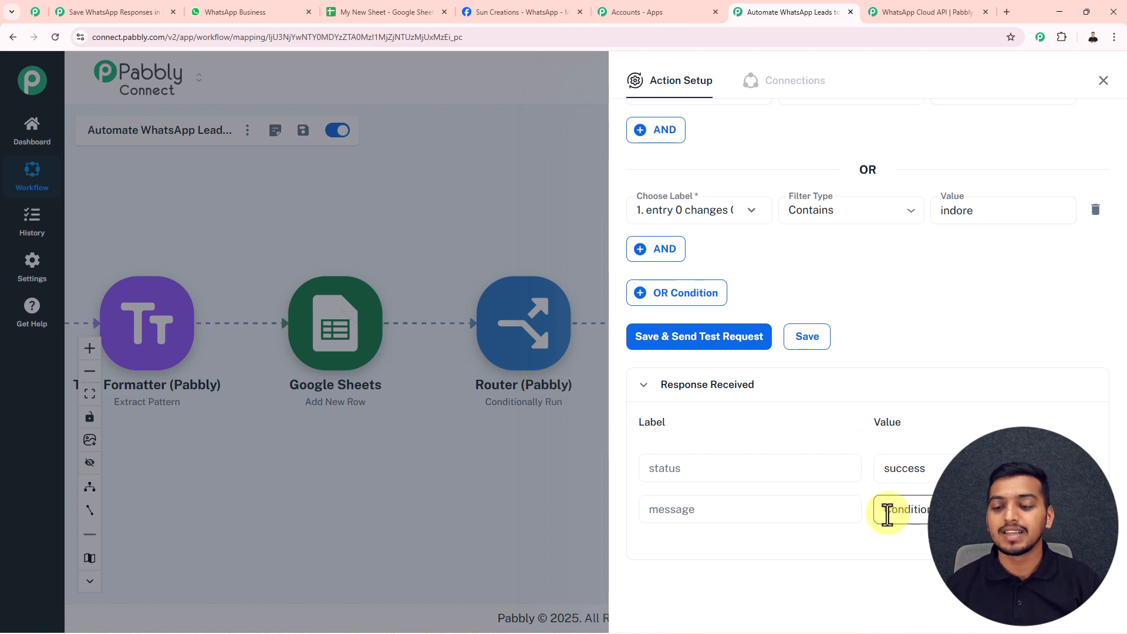
{"action": "left_click", "coordinate": [1103, 81]}
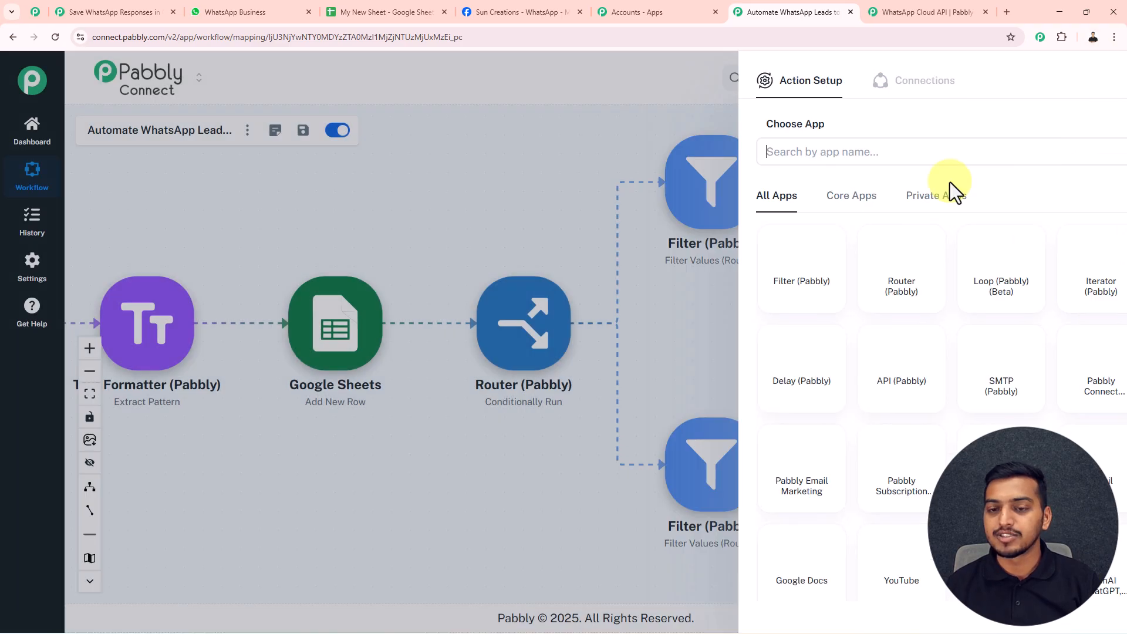
Open and connect the Route 2 filter, requiring the WhatsApp message text body to contain "Bhopal"
{"action": "left_click", "coordinate": [712, 455]}
{"action": "left_click", "coordinate": [680, 263]}
{"action": "left_click", "coordinate": [711, 333]}
{"action": "left_click", "coordinate": [741, 415]}
{"action": "scroll", "coordinate": [733, 474], "scroll_direction": "down", "scroll_amount": 5}
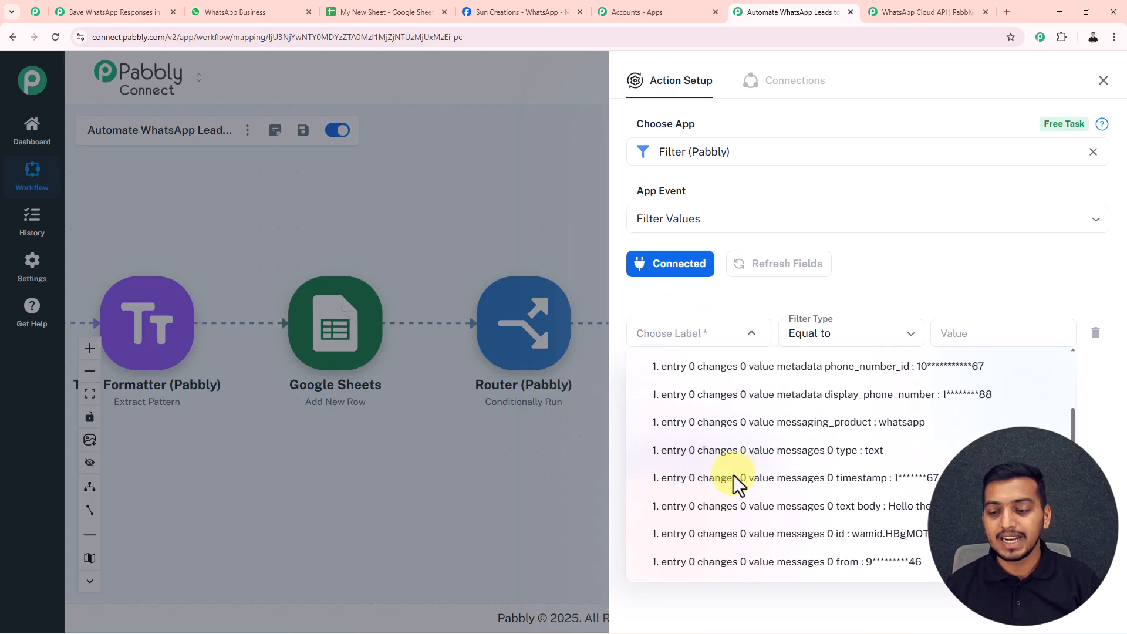
{"action": "left_click", "coordinate": [787, 456]}
{"action": "left_click", "coordinate": [870, 333]}
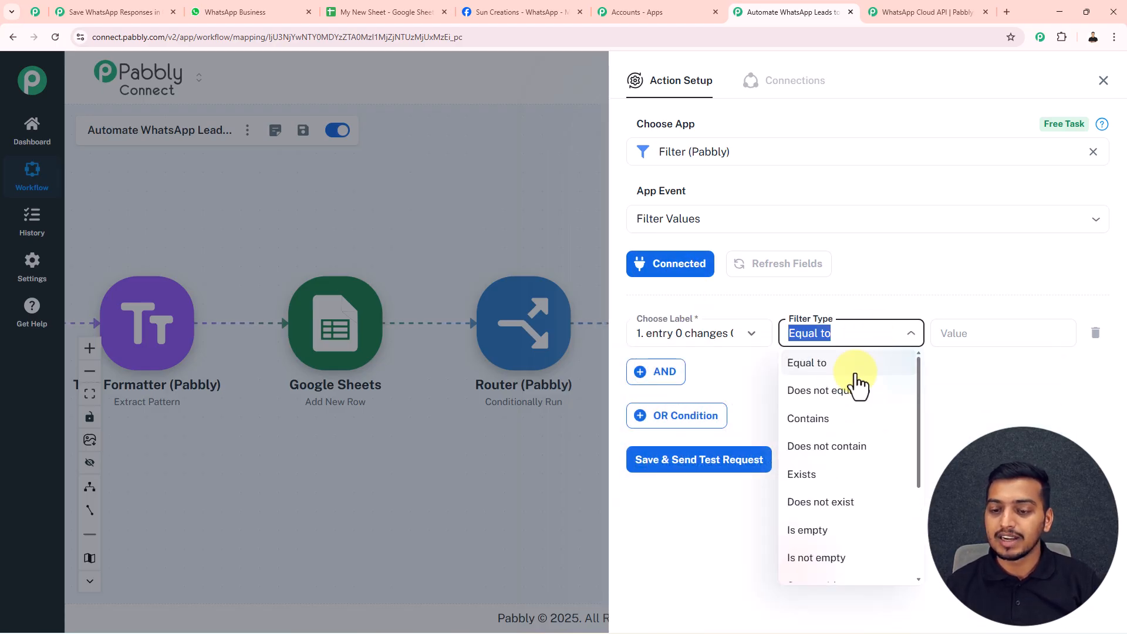
{"action": "left_click", "coordinate": [828, 420]}
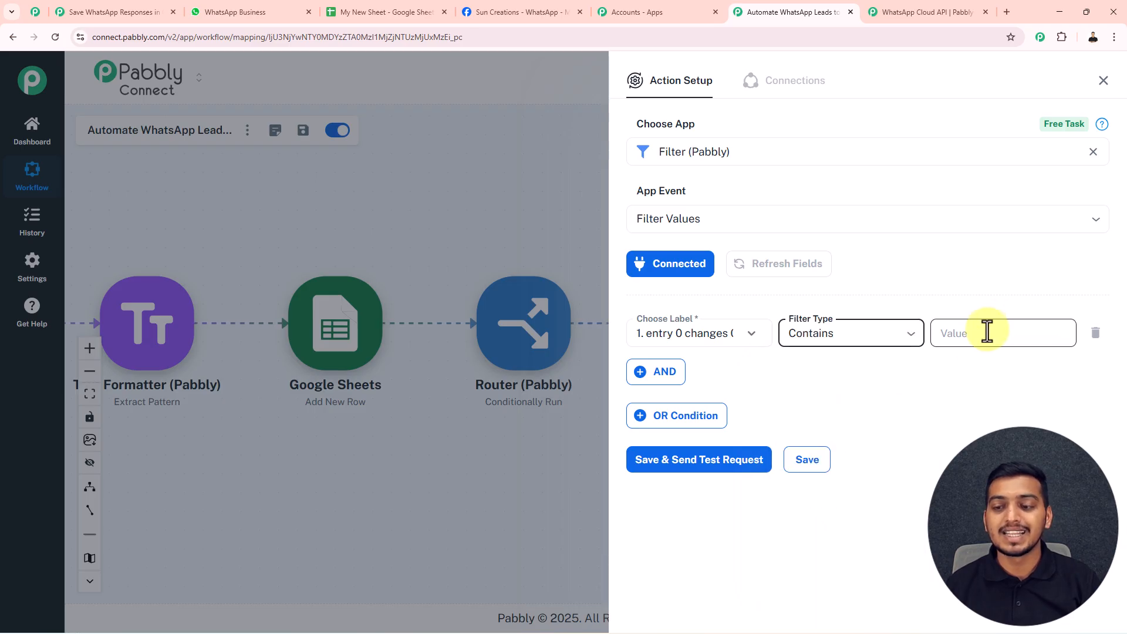
{"action": "left_click", "coordinate": [987, 331]}
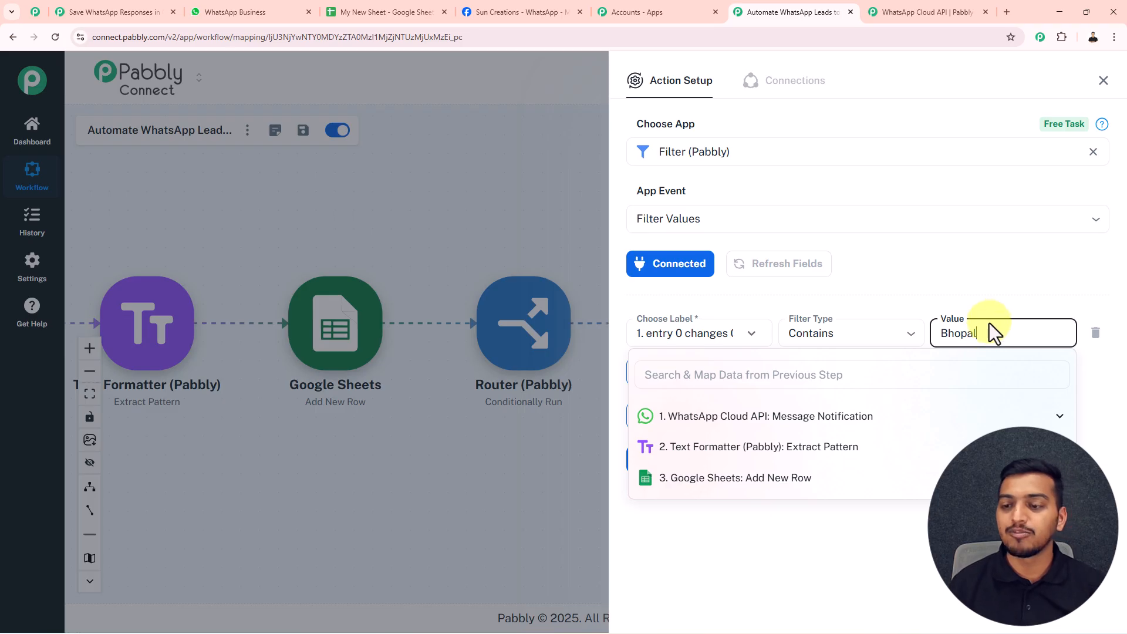
{"action": "left_click", "coordinate": [991, 317]}
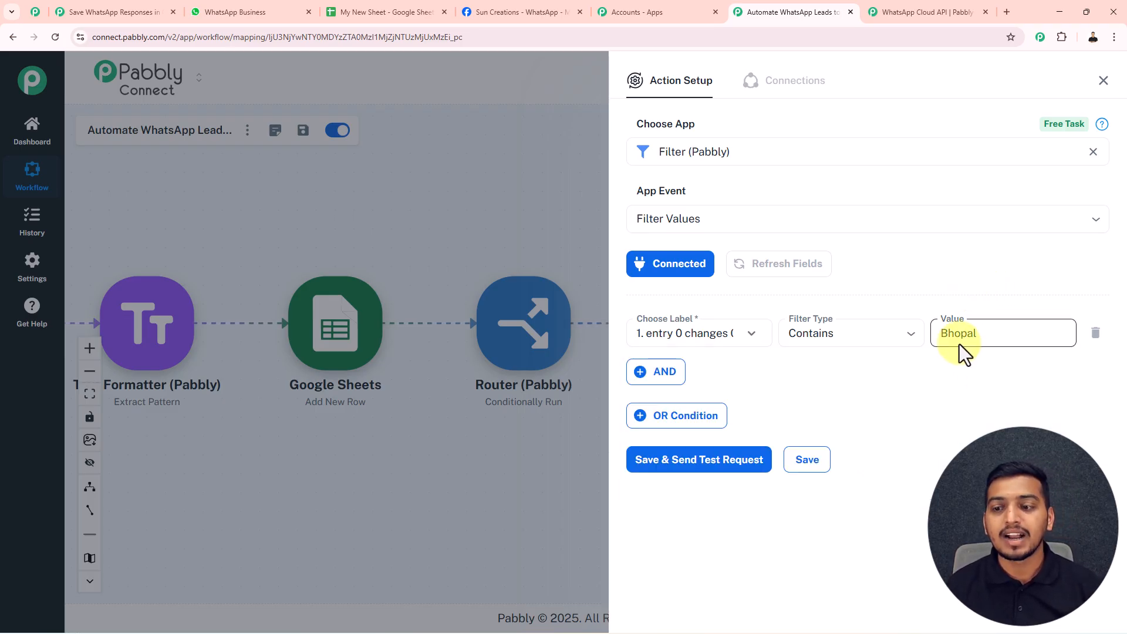
Add an OR condition to the Route 2 filter that checks the WhatsApp message text body
{"action": "left_click", "coordinate": [693, 420]}
{"action": "left_click", "coordinate": [701, 456]}
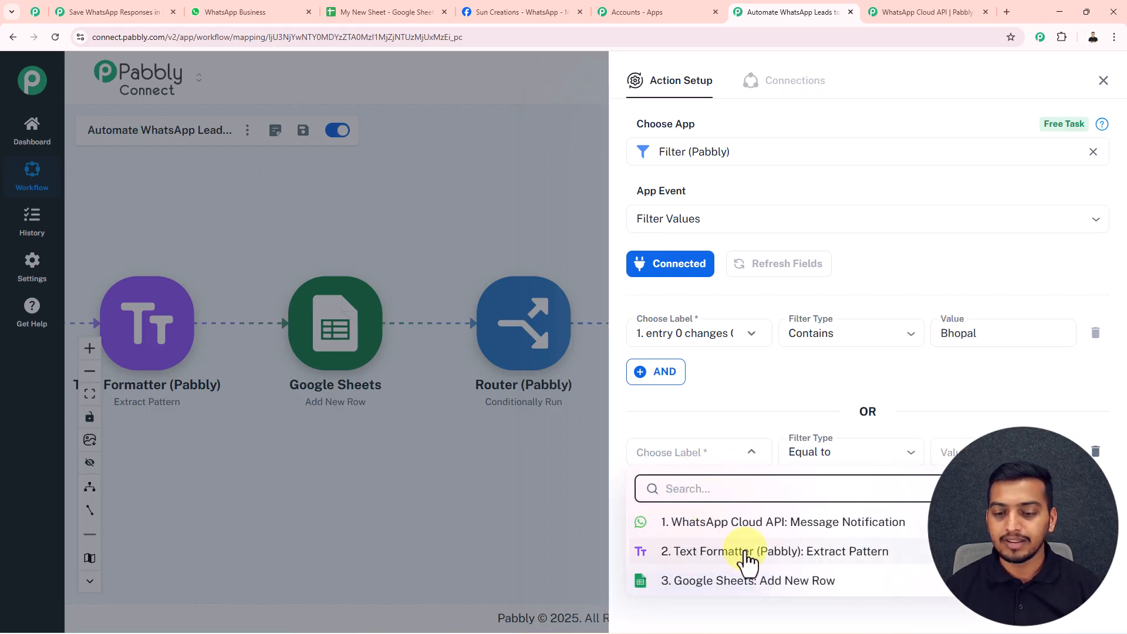
{"action": "left_click", "coordinate": [759, 529]}
{"action": "scroll", "coordinate": [762, 539], "scroll_direction": "down", "scroll_amount": 5}
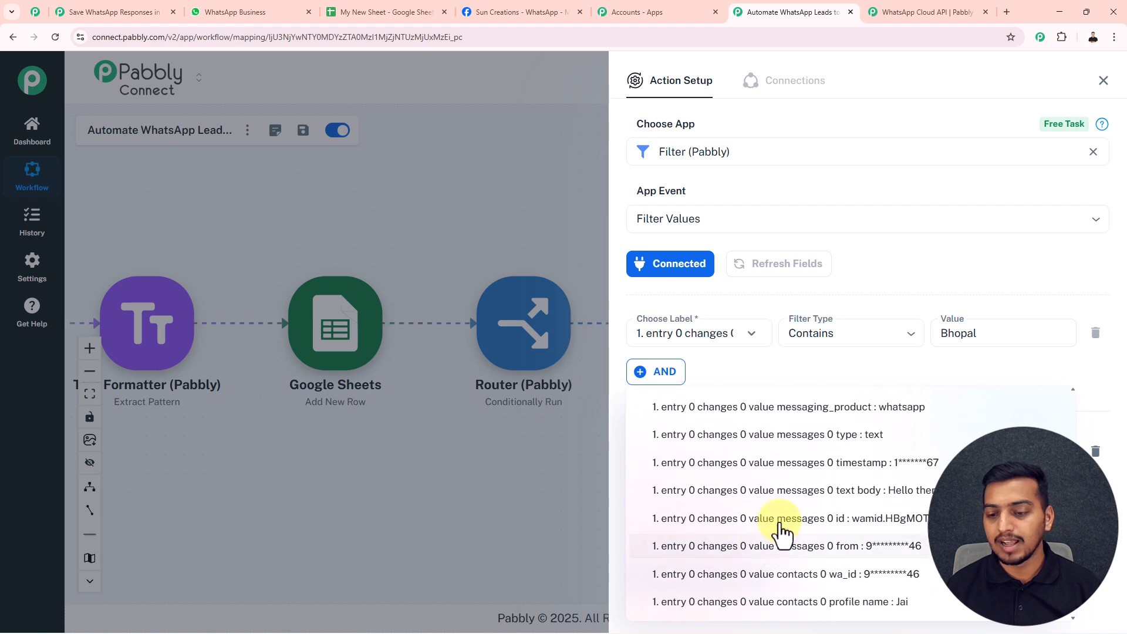
{"action": "left_click", "coordinate": [830, 498]}
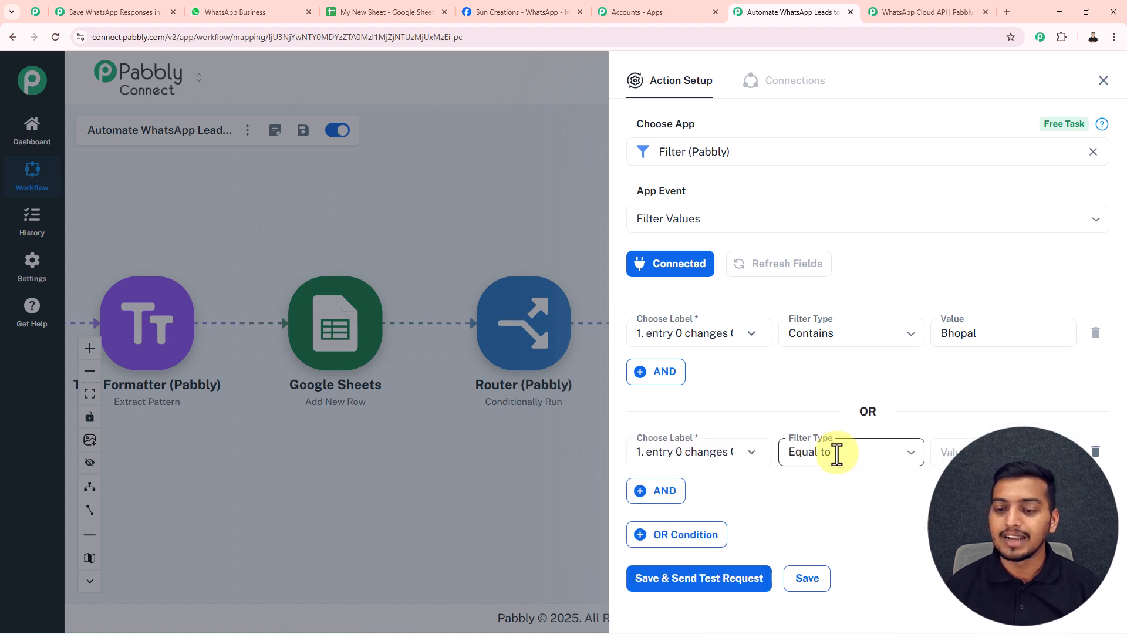
Set the OR condition to Contains "bhopal", save the Route 2 filter with a test request, and close it
{"action": "left_click", "coordinate": [834, 452]}
{"action": "left_click", "coordinate": [844, 271]}
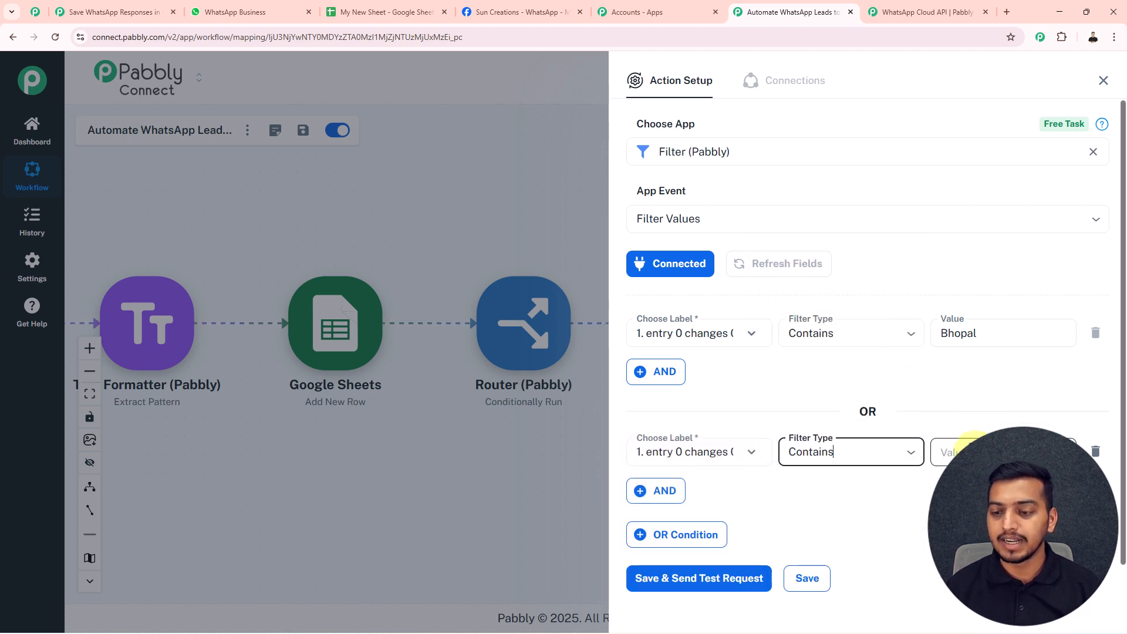
{"action": "left_click", "coordinate": [967, 447]}
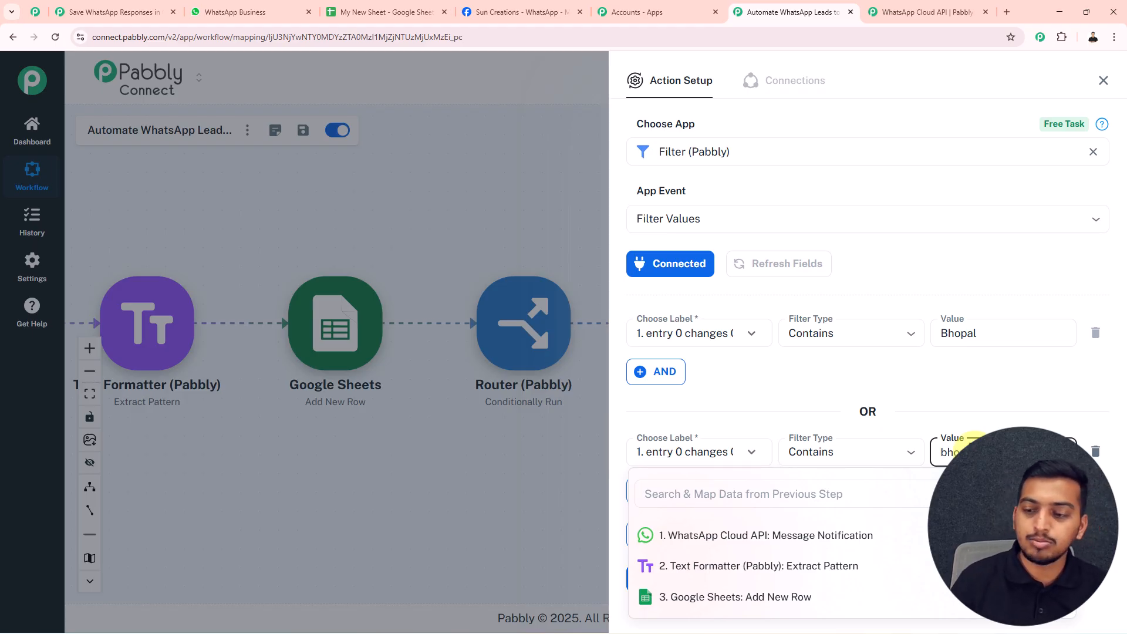
{"action": "left_click", "coordinate": [734, 587]}
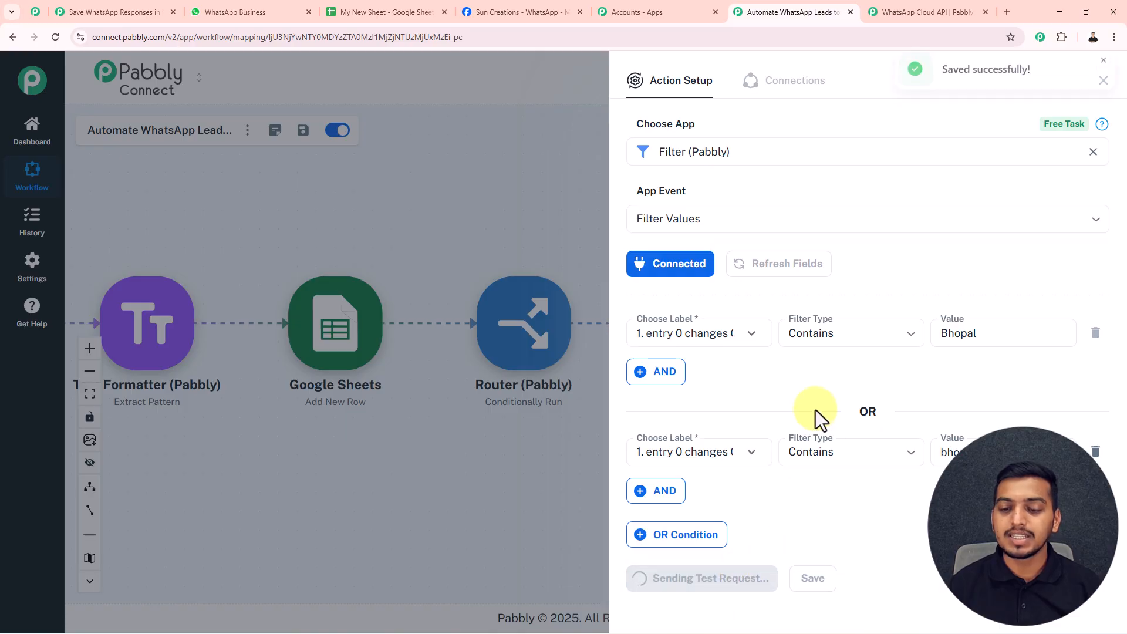
{"action": "left_click", "coordinate": [1100, 83]}
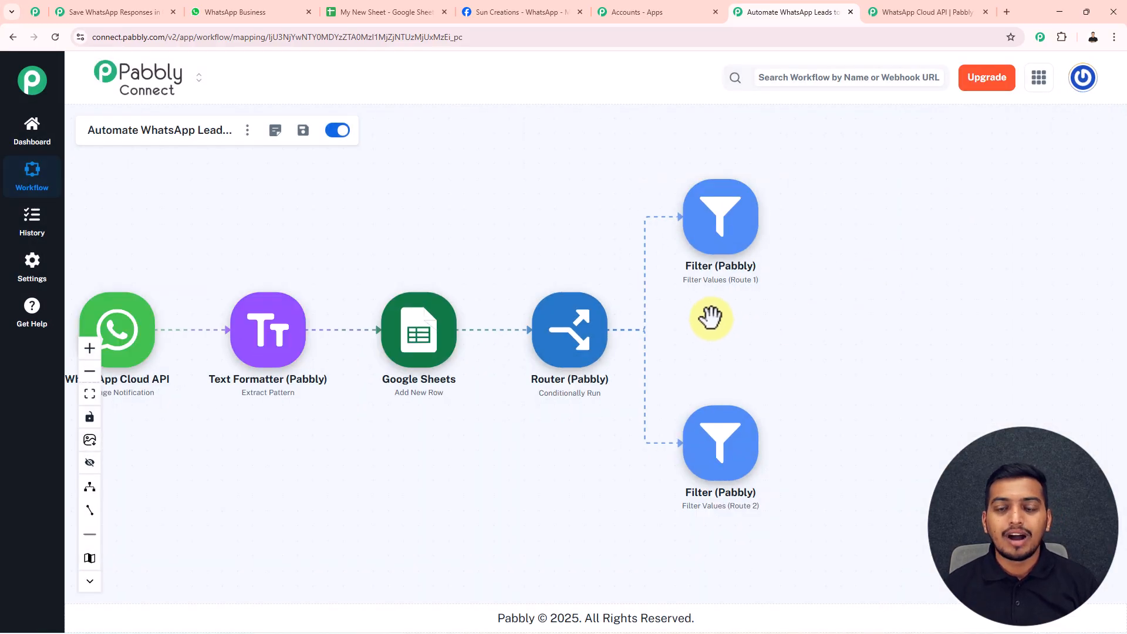
Add a Google Sheets action after the Route 1 filter with Update Cell Value as its event
{"action": "left_click", "coordinate": [754, 226]}
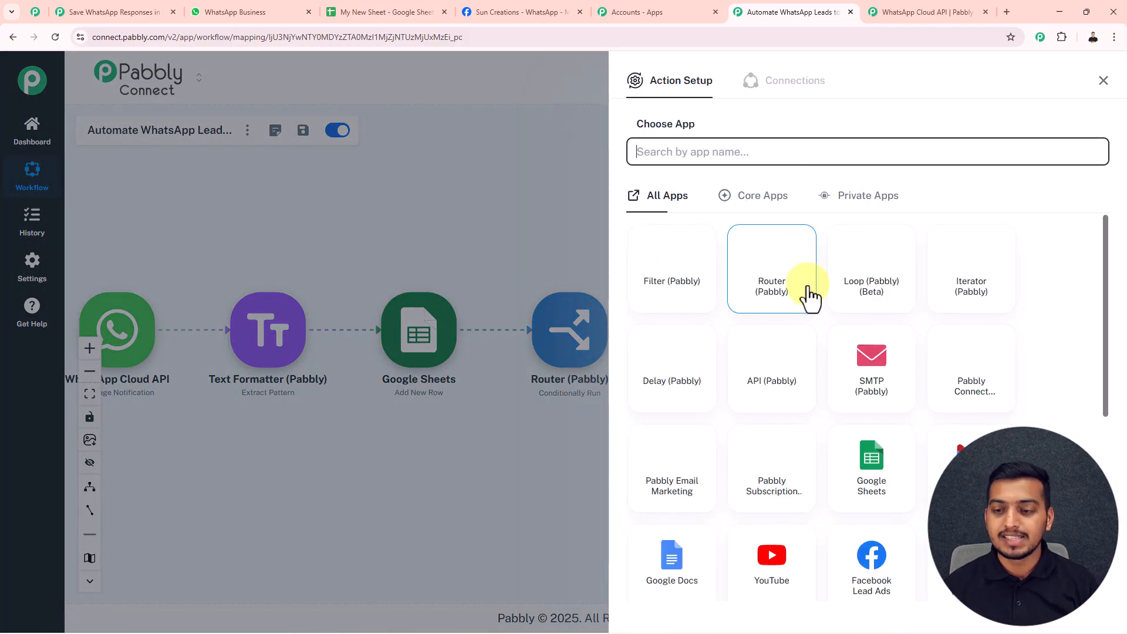
{"action": "left_click", "coordinate": [879, 483]}
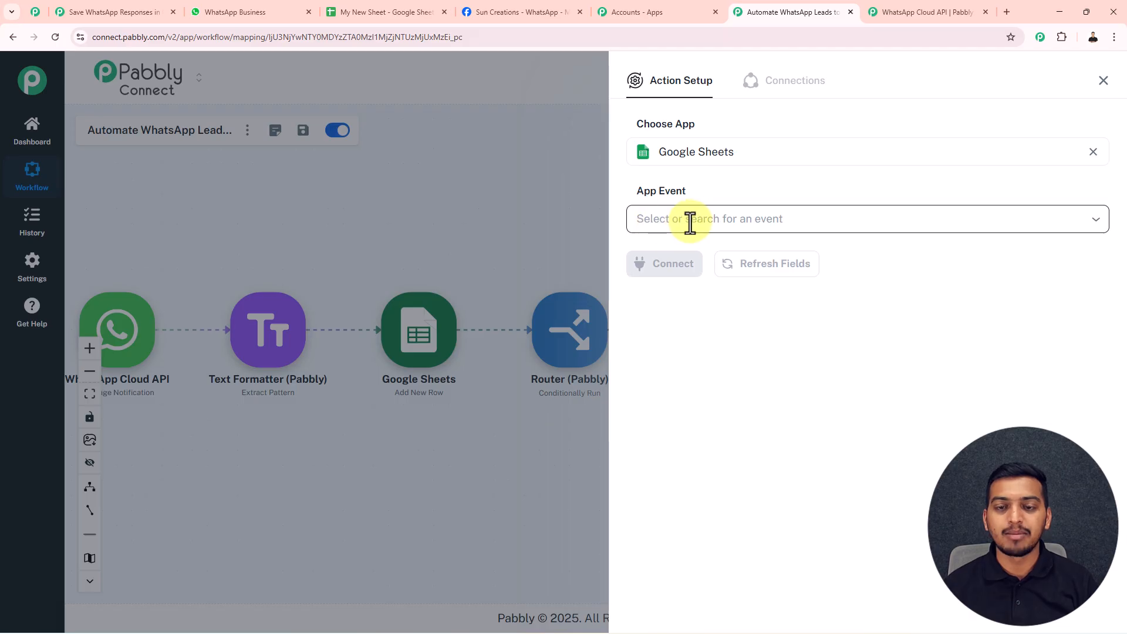
{"action": "left_click", "coordinate": [687, 221]}
{"action": "scroll", "coordinate": [715, 344], "scroll_direction": "down", "scroll_amount": 8}
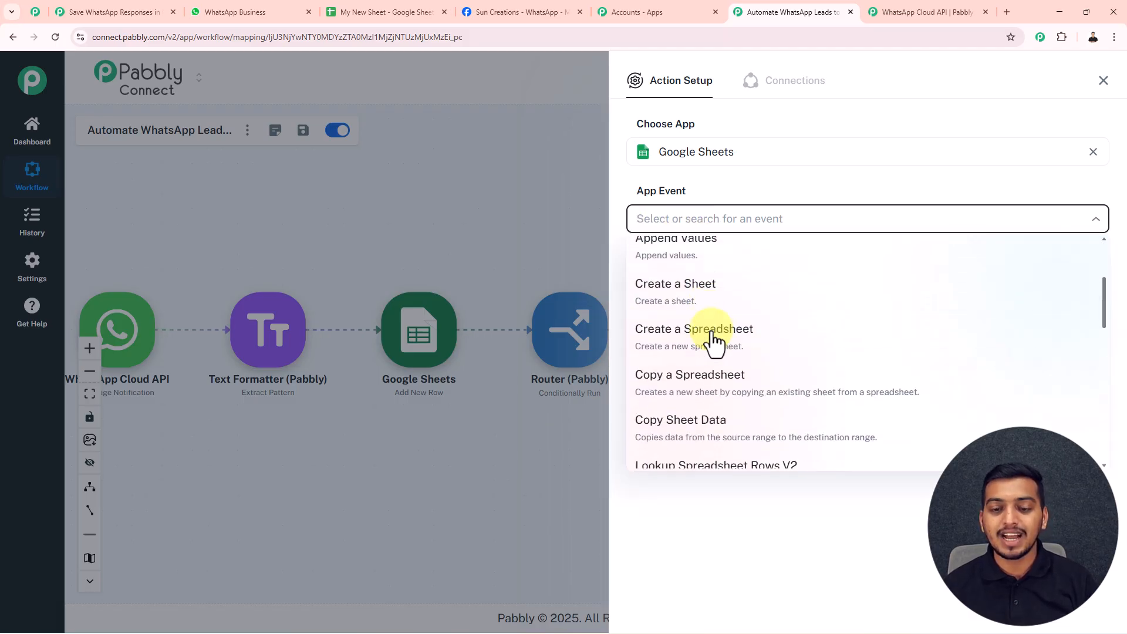
{"action": "scroll", "coordinate": [713, 346], "scroll_direction": "down", "scroll_amount": 3}
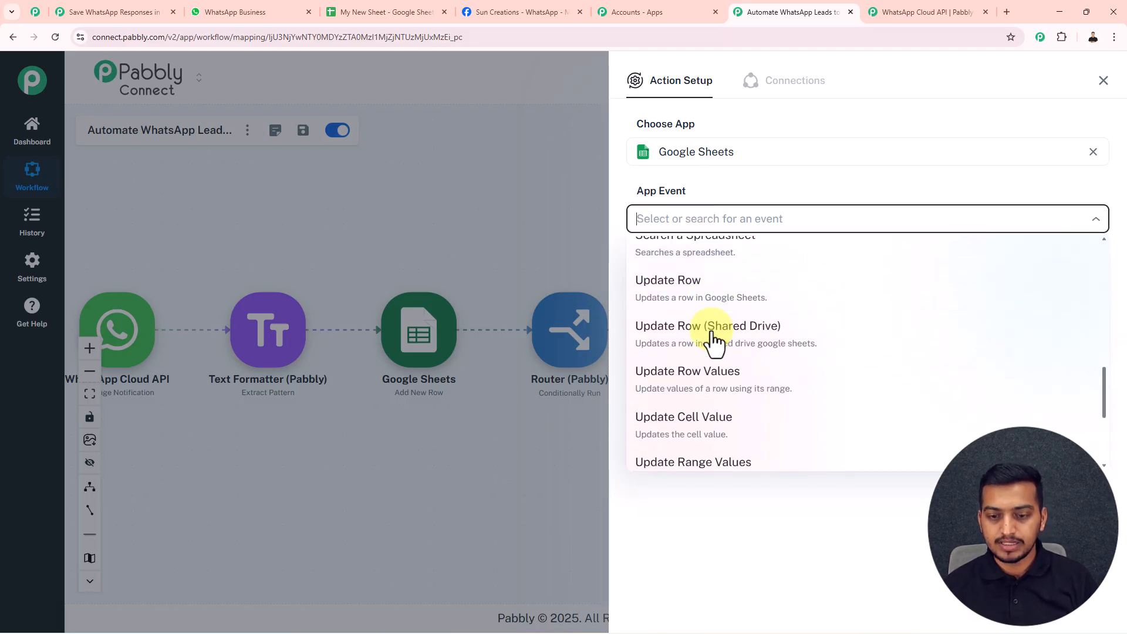
{"action": "left_click", "coordinate": [711, 353]}
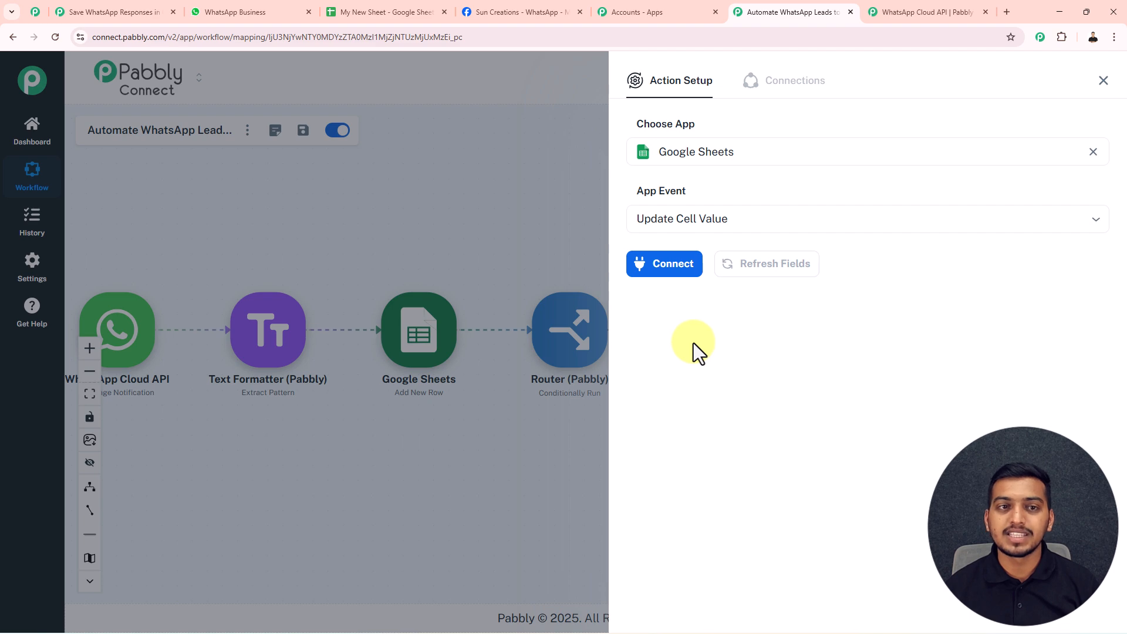
Check the Assigned To column in Sheet1, return to the workflow, and connect the Update Cell Value action to the My New Sheet spreadsheet
{"action": "left_click", "coordinate": [395, 18]}
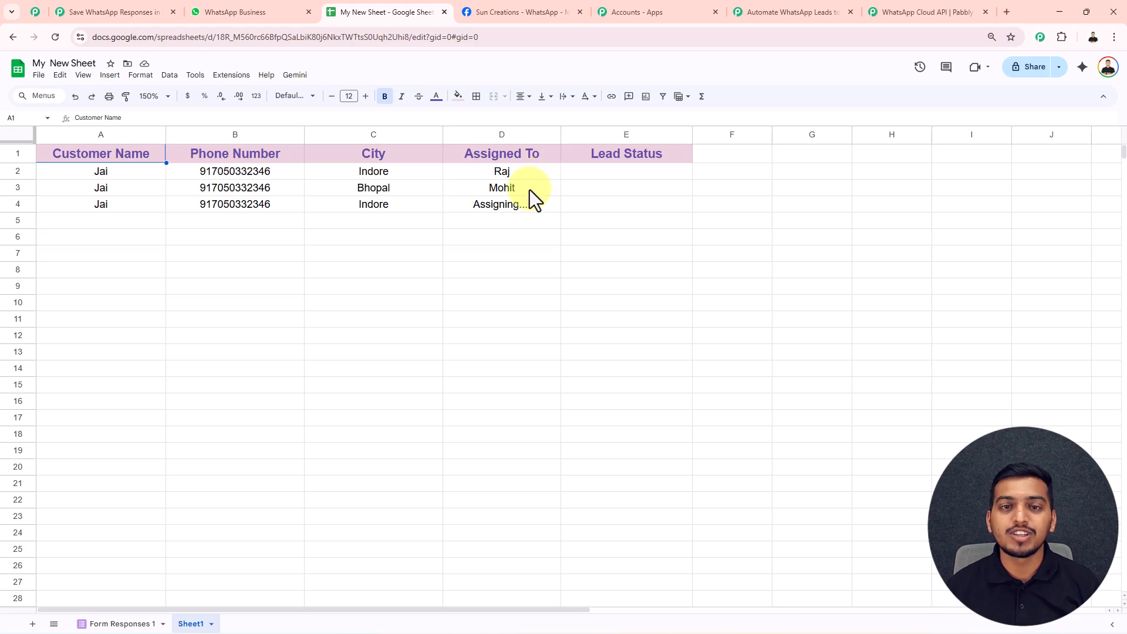
{"action": "left_click", "coordinate": [769, 10]}
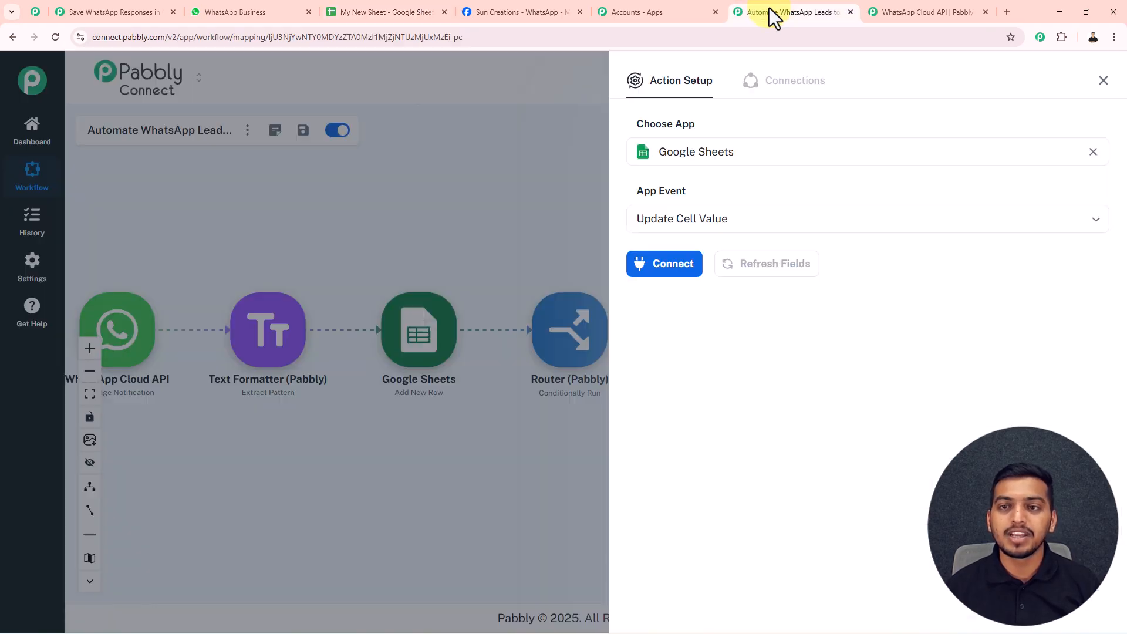
{"action": "left_click", "coordinate": [662, 271]}
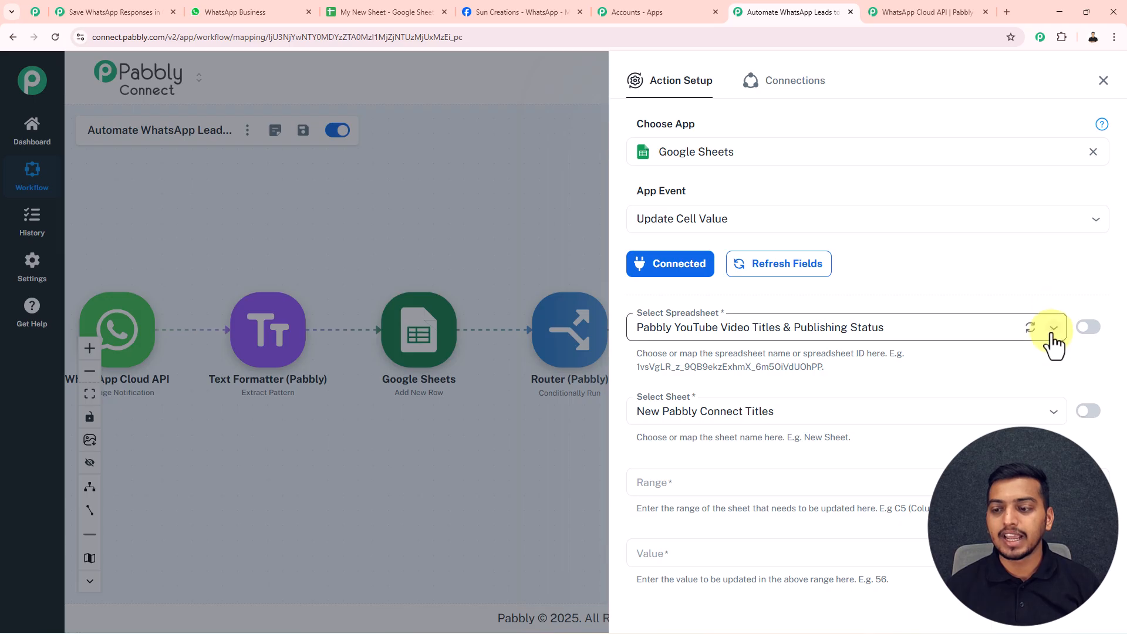
{"action": "left_click", "coordinate": [1054, 338]}
{"action": "left_click", "coordinate": [734, 395]}
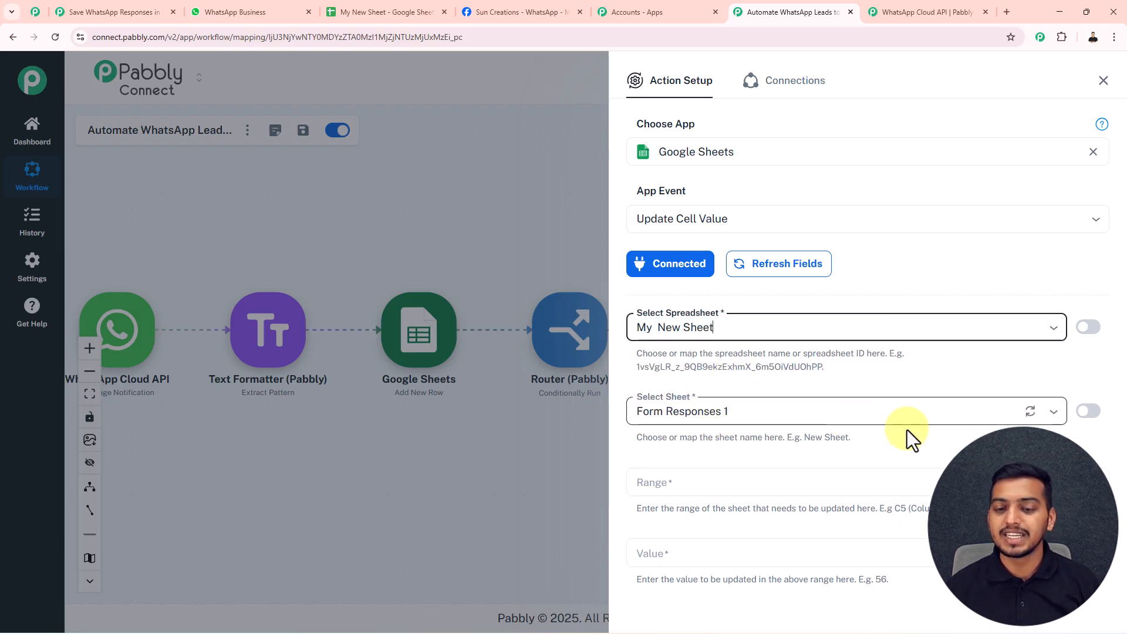
Select Sheet1 for the Update Cell Value action and enter the Route 1 assignee's name as the value
{"action": "left_click", "coordinate": [1043, 411]}
{"action": "left_click", "coordinate": [669, 464]}
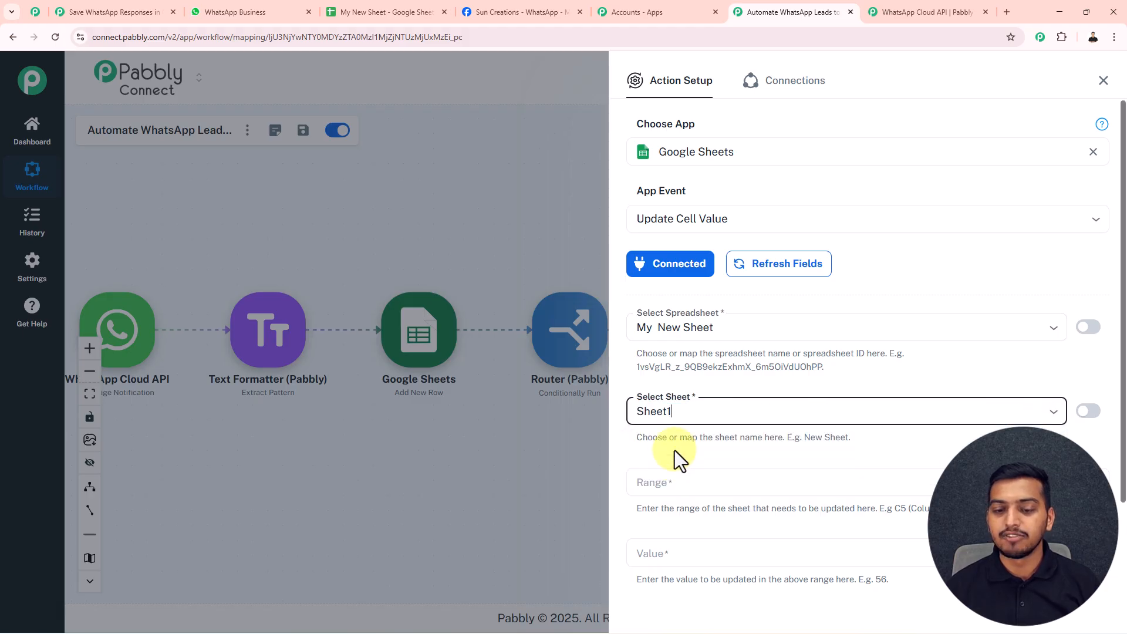
{"action": "scroll", "coordinate": [704, 273], "scroll_direction": "down", "scroll_amount": 1}
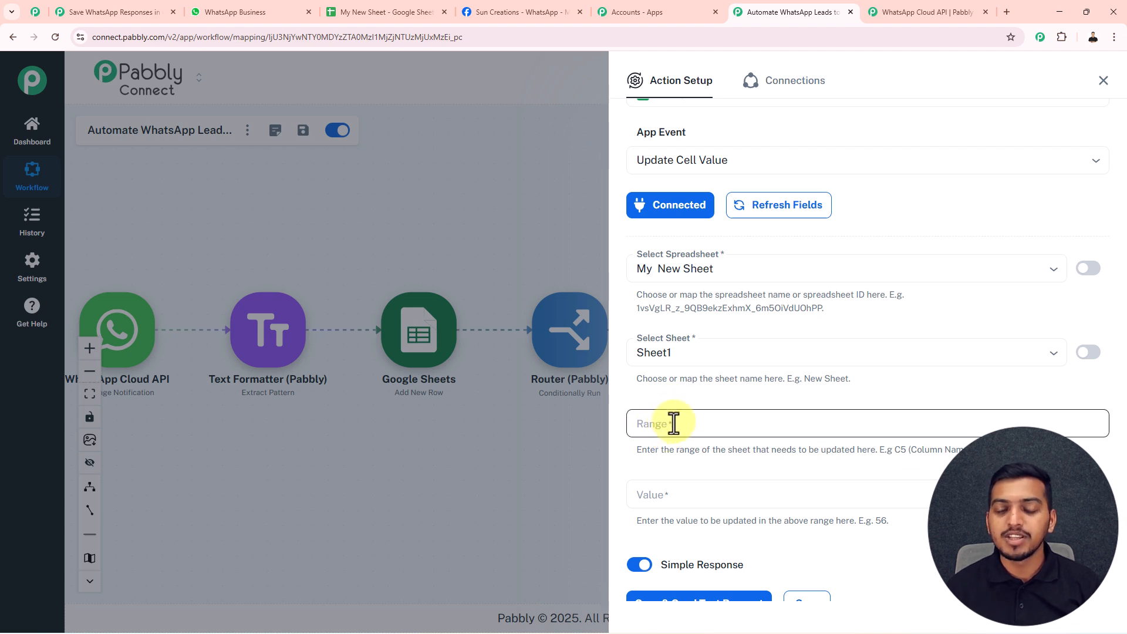
{"action": "left_click", "coordinate": [665, 497]}
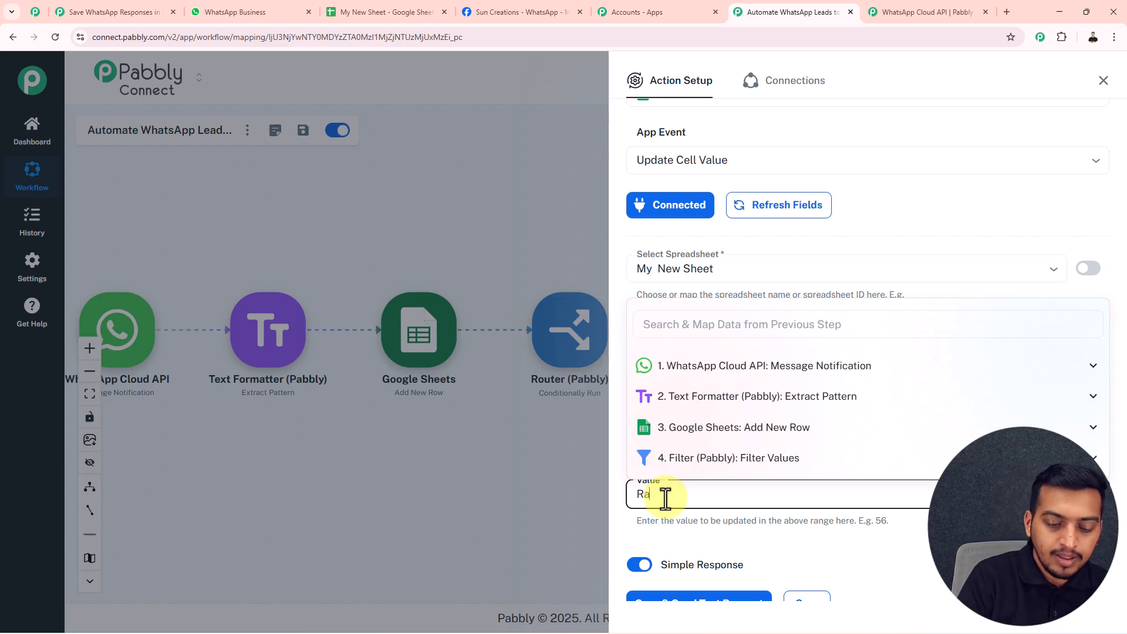
{"action": "left_click", "coordinate": [694, 543]}
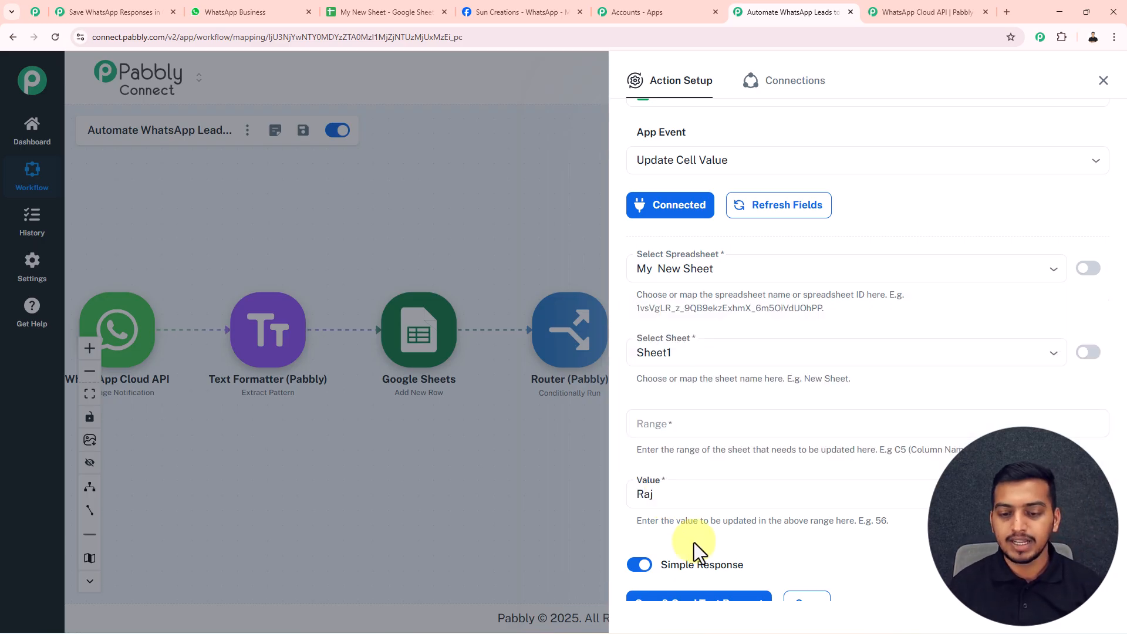
Check the target cell in My New Sheet, then search the Range field's previous-step data for "D4"
{"action": "left_click", "coordinate": [676, 424]}
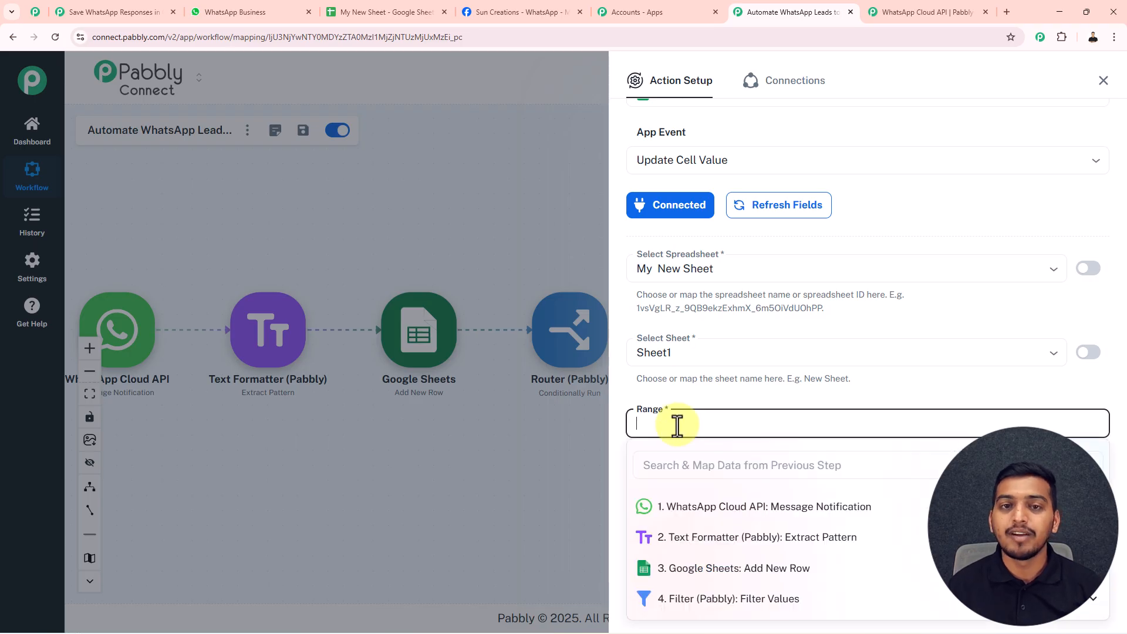
{"action": "left_click", "coordinate": [358, 12]}
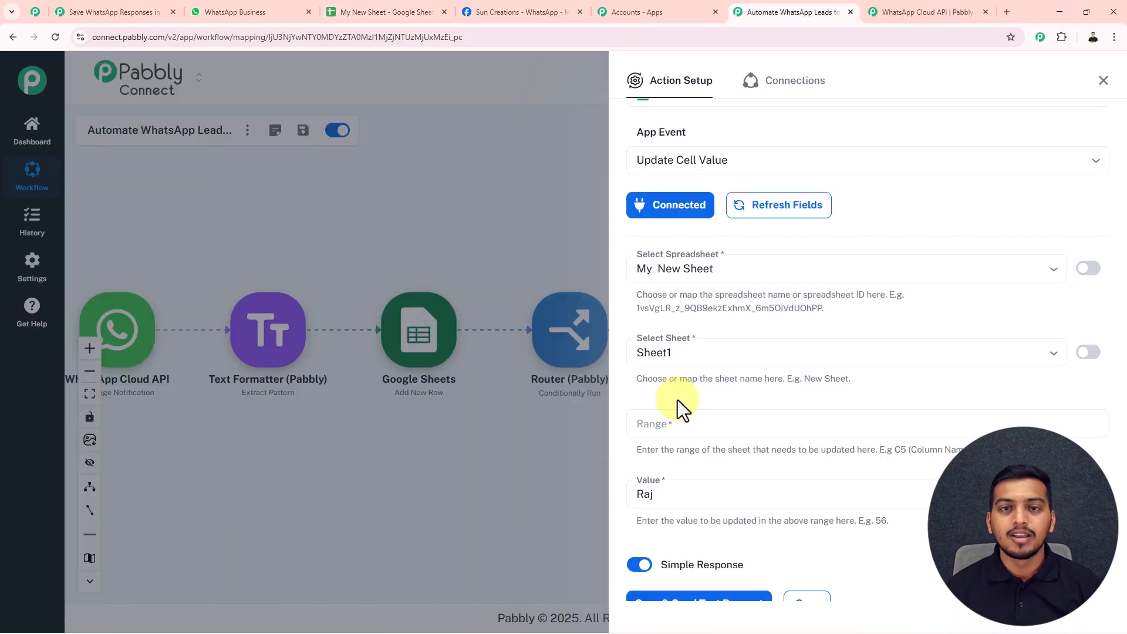
{"action": "left_click", "coordinate": [810, 12]}
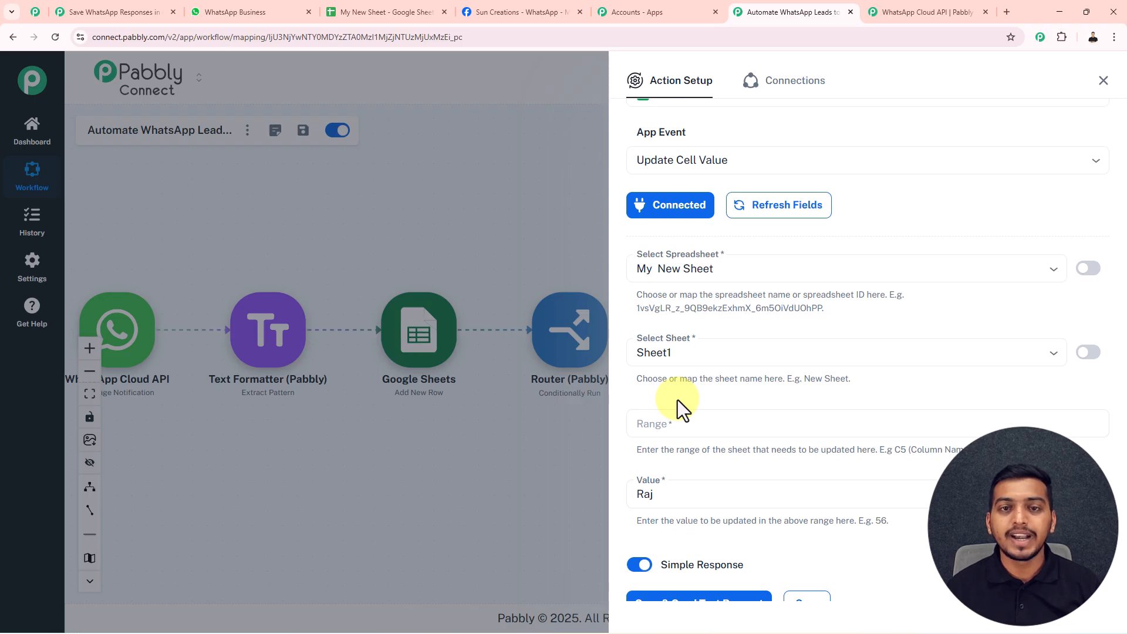
{"action": "scroll", "coordinate": [678, 400], "scroll_direction": "down", "scroll_amount": 1}
{"action": "left_click", "coordinate": [664, 367]}
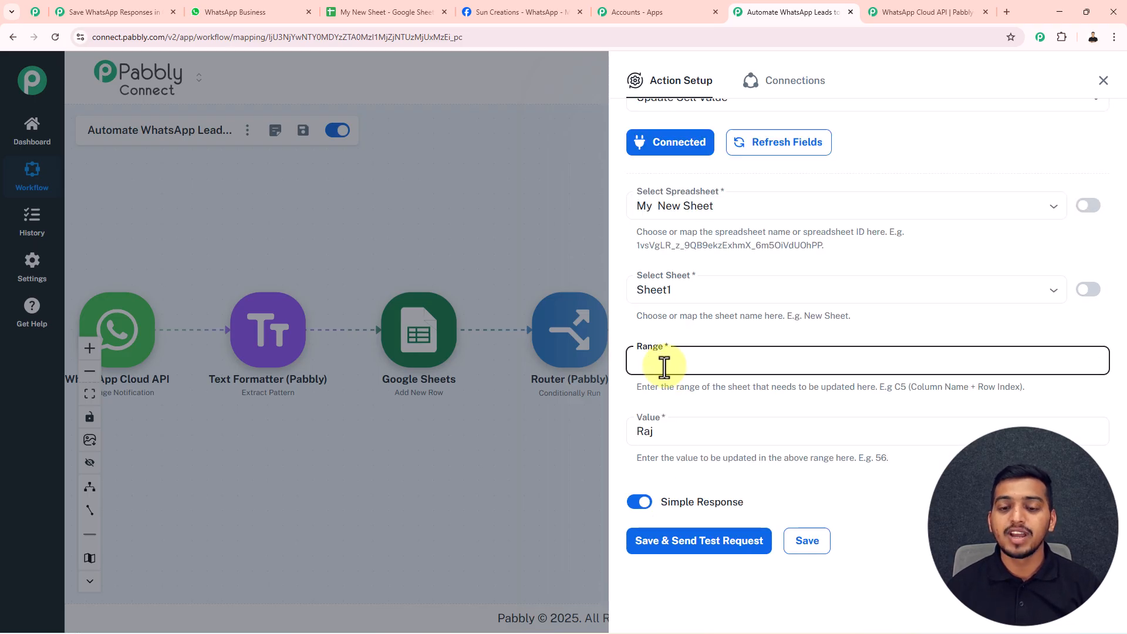
{"action": "left_click", "coordinate": [700, 411]}
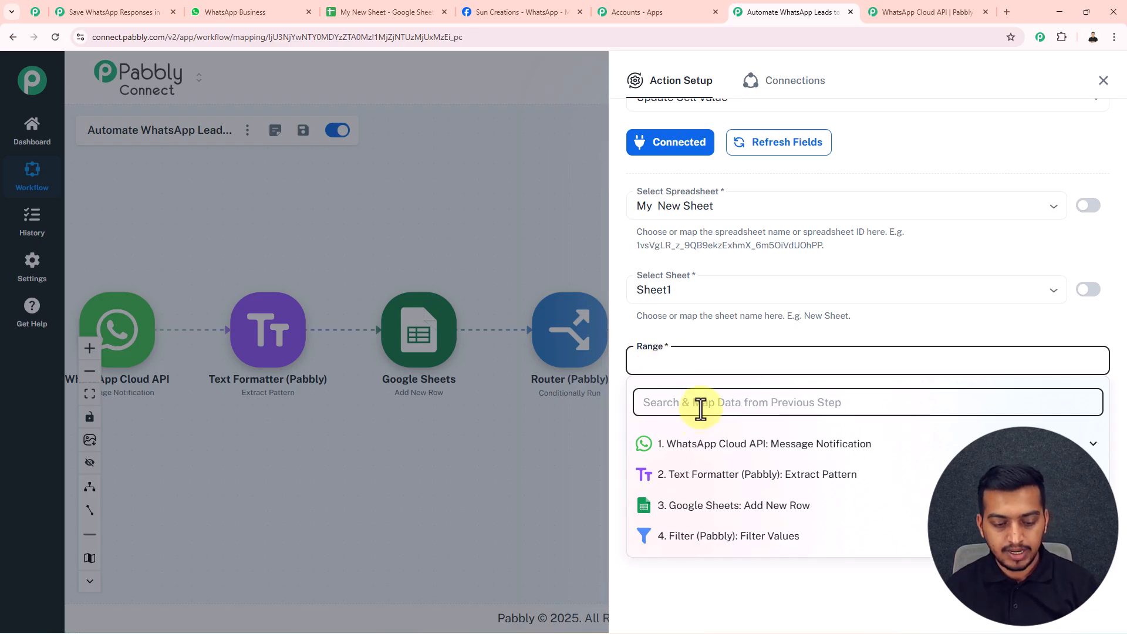
{"action": "type", "text": "D4"}
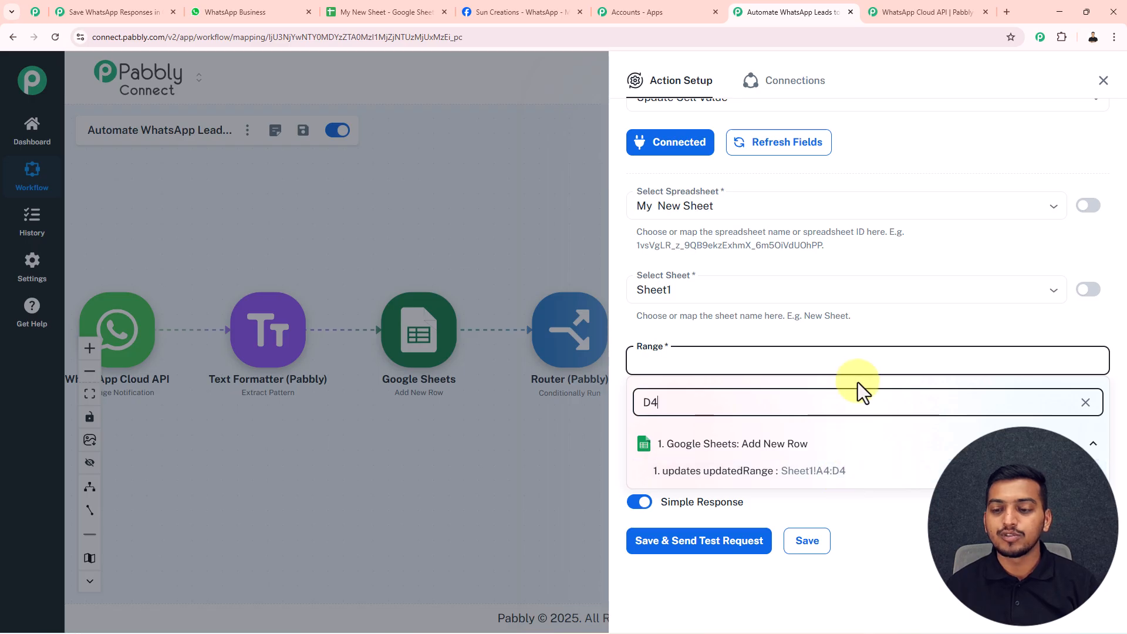
{"action": "left_click", "coordinate": [829, 365]}
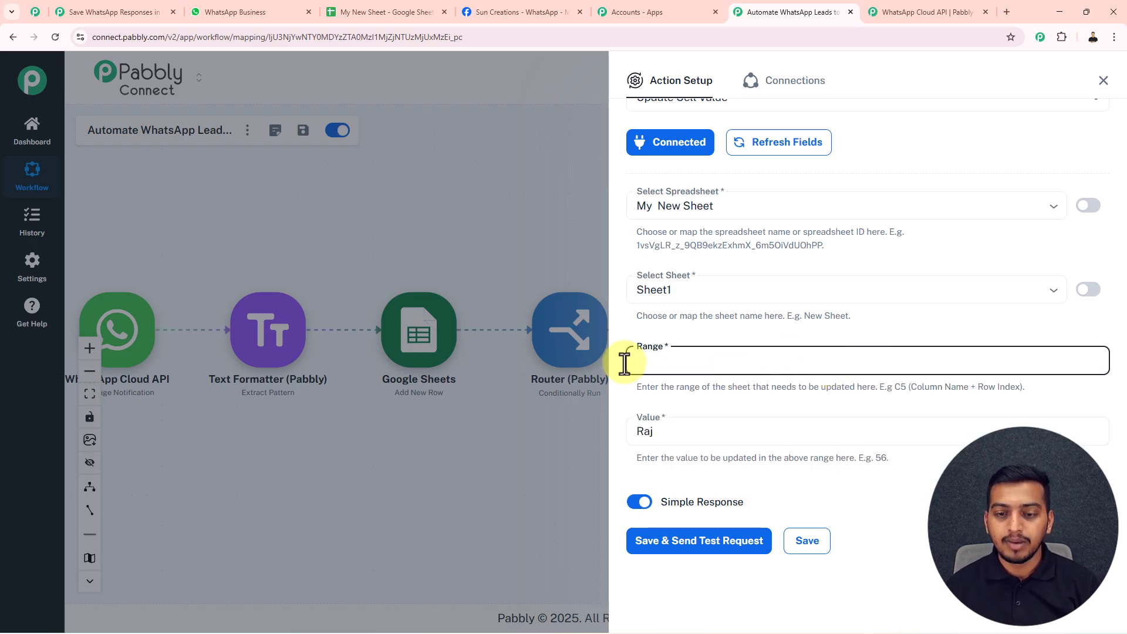
Enter "a" as a placeholder range, save the Update Cell Value action, and close its setup
{"action": "left_click", "coordinate": [675, 358]}
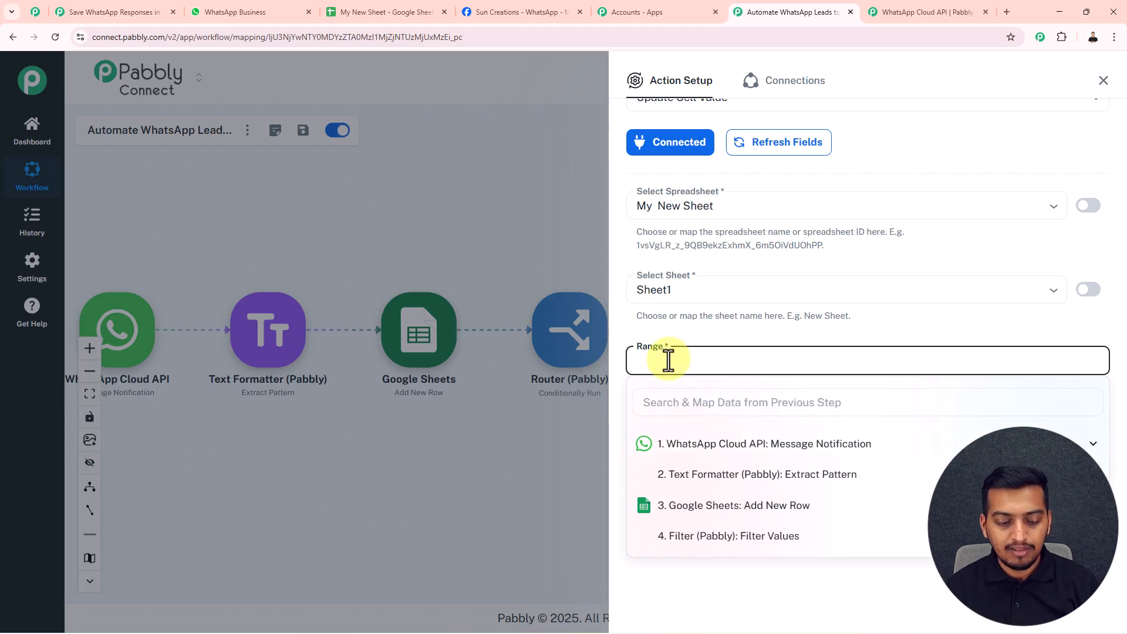
{"action": "left_click", "coordinate": [685, 332]}
{"action": "left_click", "coordinate": [807, 541]}
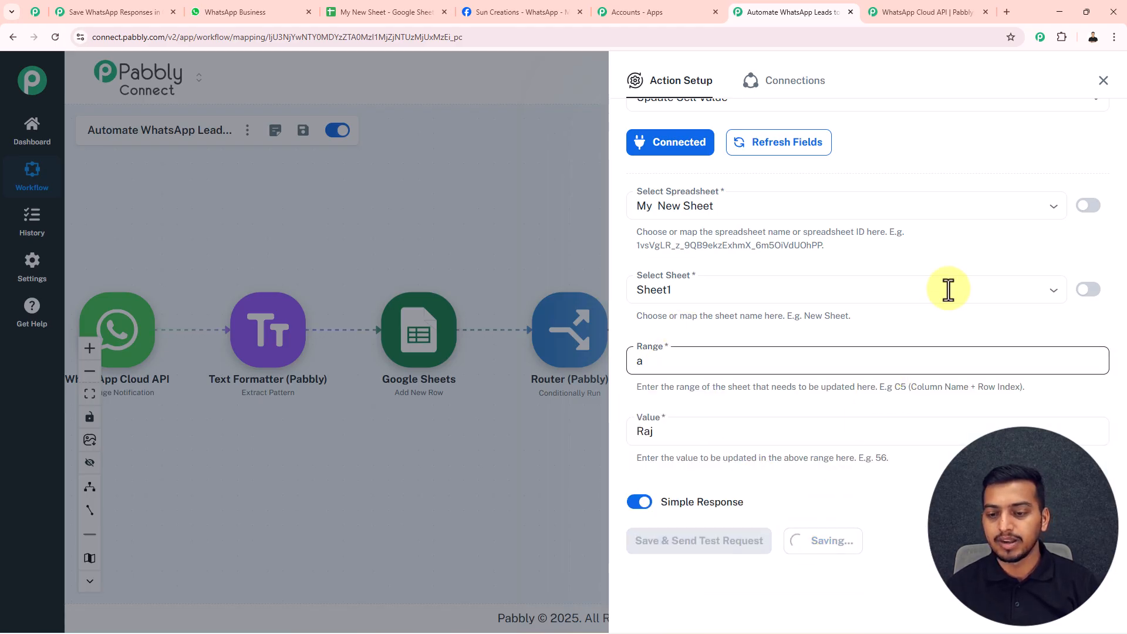
{"action": "left_click", "coordinate": [1103, 80]}
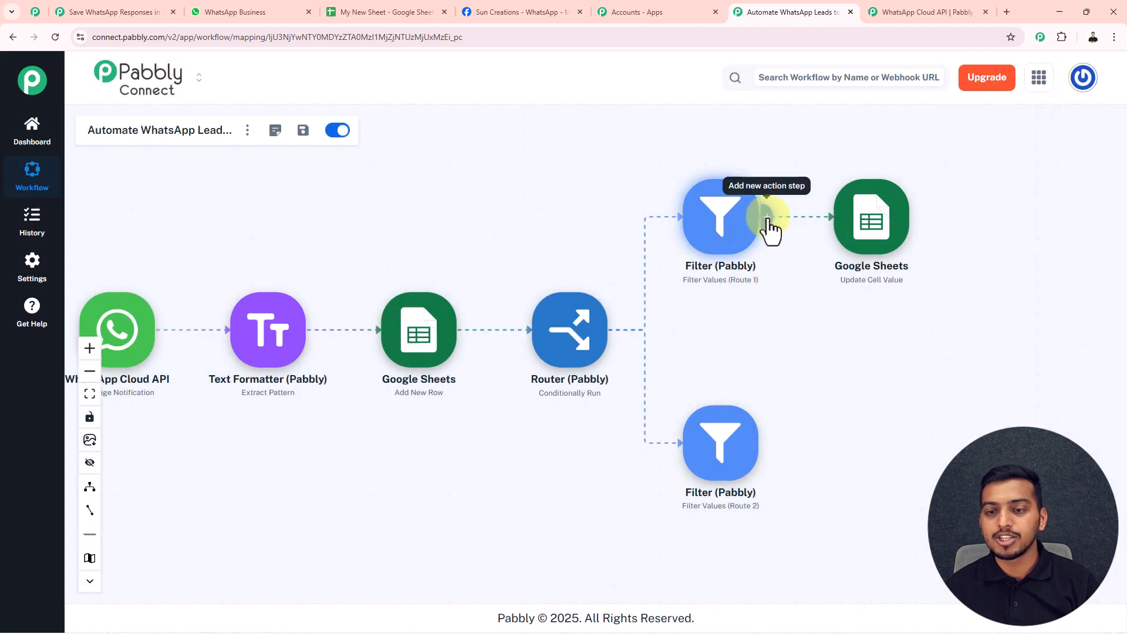
Insert a Text Formatter (Pabbly) action after the Route 1 filter and connect it with the Split Text event
{"action": "left_click", "coordinate": [767, 217]}
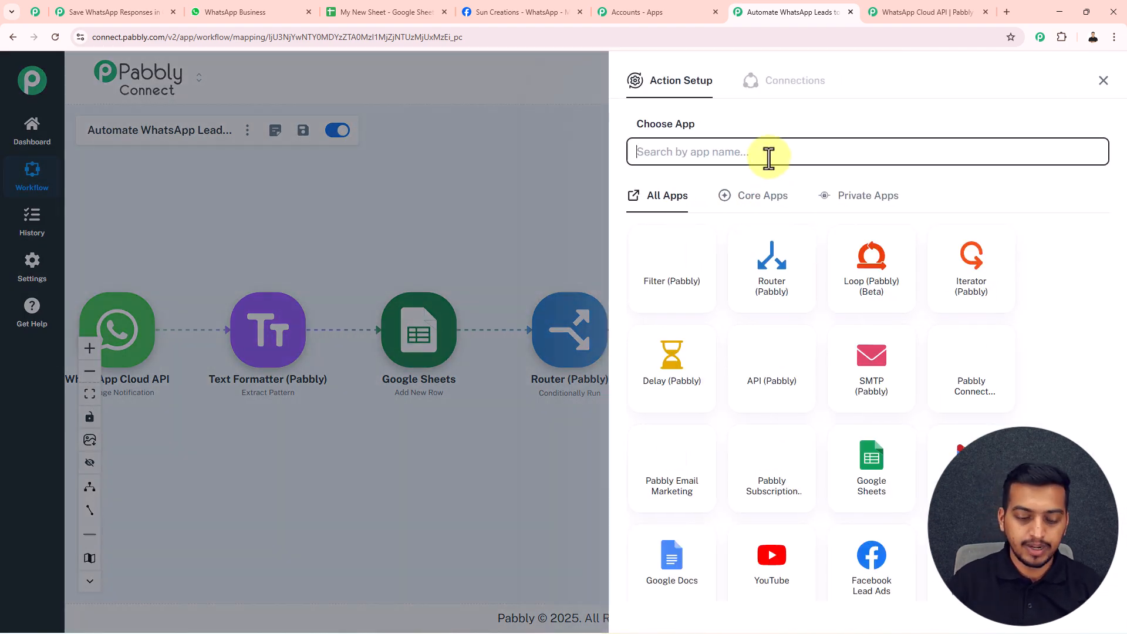
{"action": "type", "text": "text"}
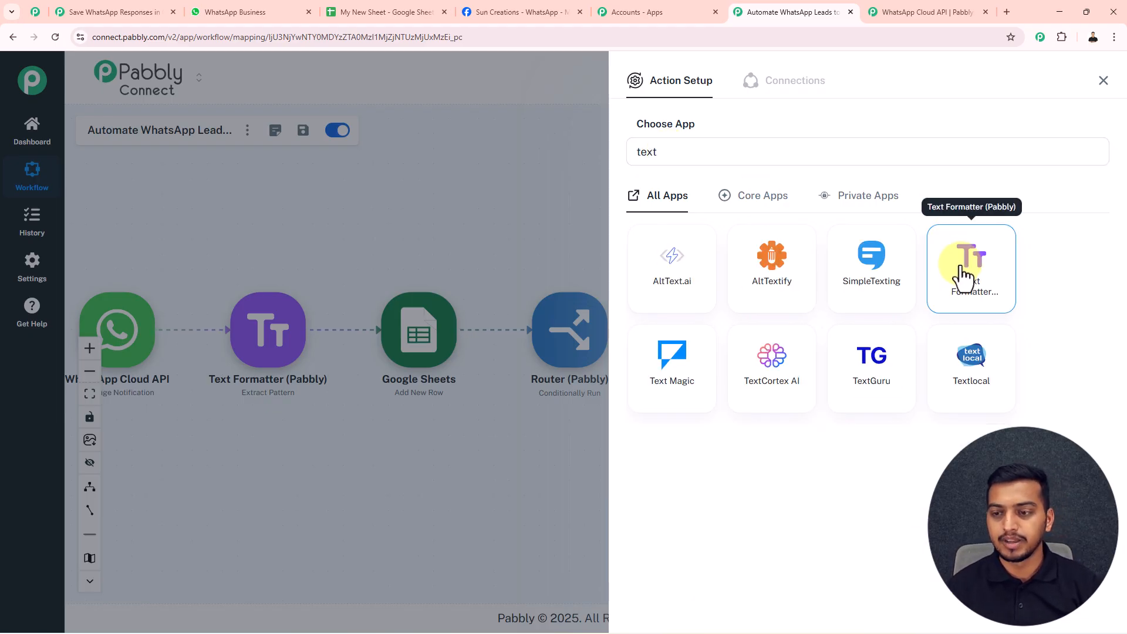
{"action": "left_click", "coordinate": [963, 275]}
{"action": "left_click", "coordinate": [722, 219]}
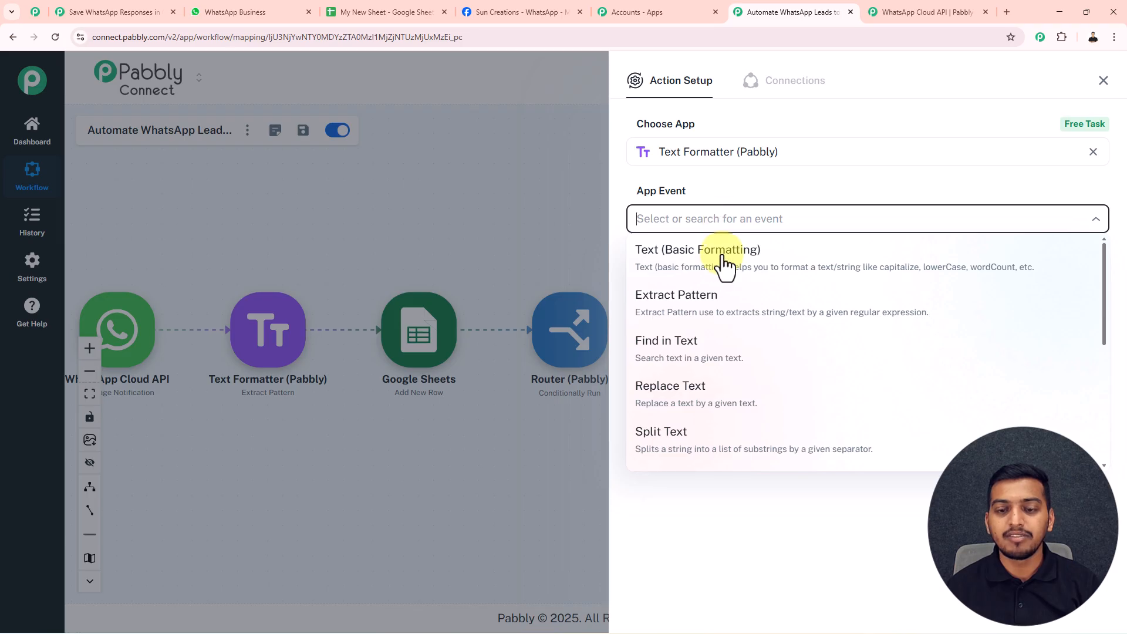
{"action": "scroll", "coordinate": [686, 399], "scroll_direction": "down", "scroll_amount": 1}
{"action": "scroll", "coordinate": [687, 404], "scroll_direction": "down", "scroll_amount": 2}
{"action": "left_click", "coordinate": [693, 320]}
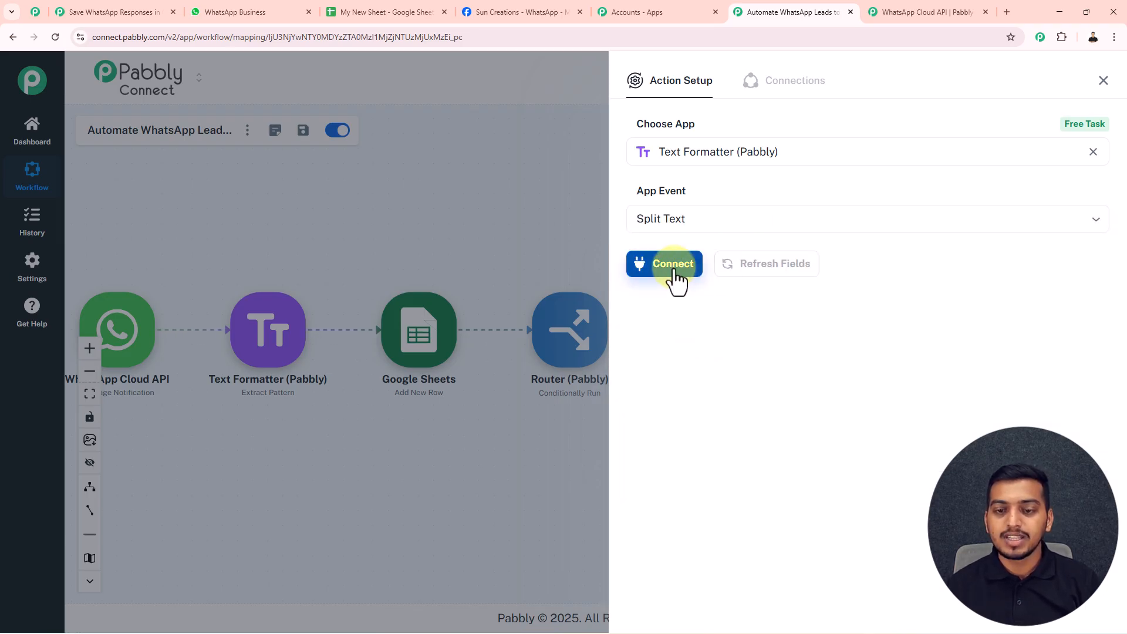
{"action": "left_click", "coordinate": [674, 264]}
Map the Text to Split field to the updatedRange value from the Google Sheets Add New Row step
{"action": "left_click", "coordinate": [691, 325]}
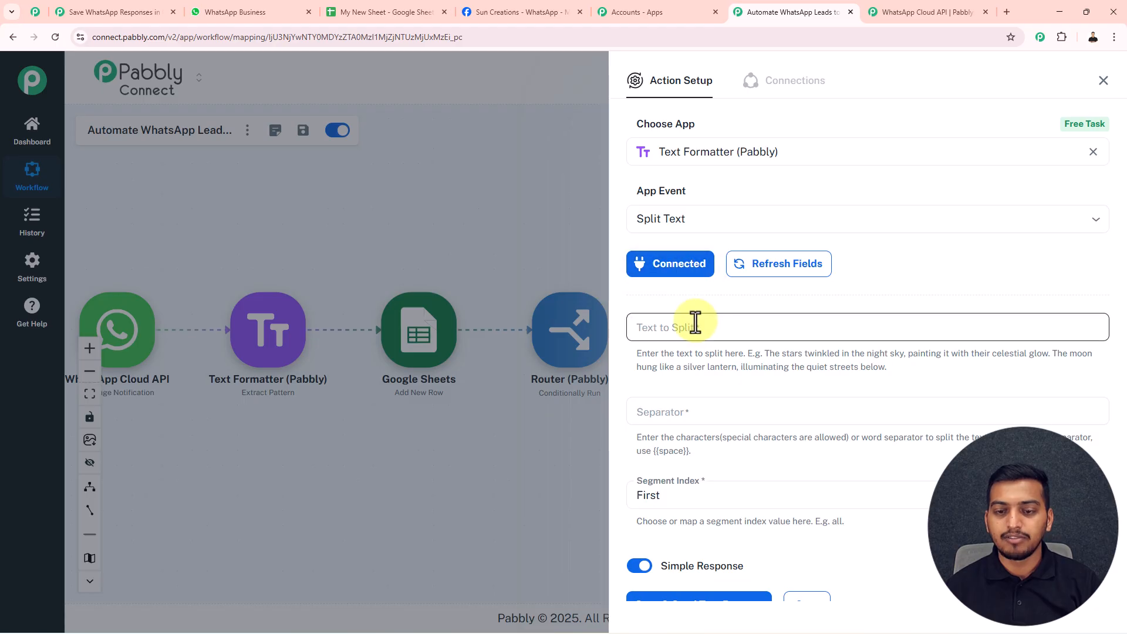
{"action": "left_click", "coordinate": [666, 331]}
{"action": "left_click", "coordinate": [672, 368]}
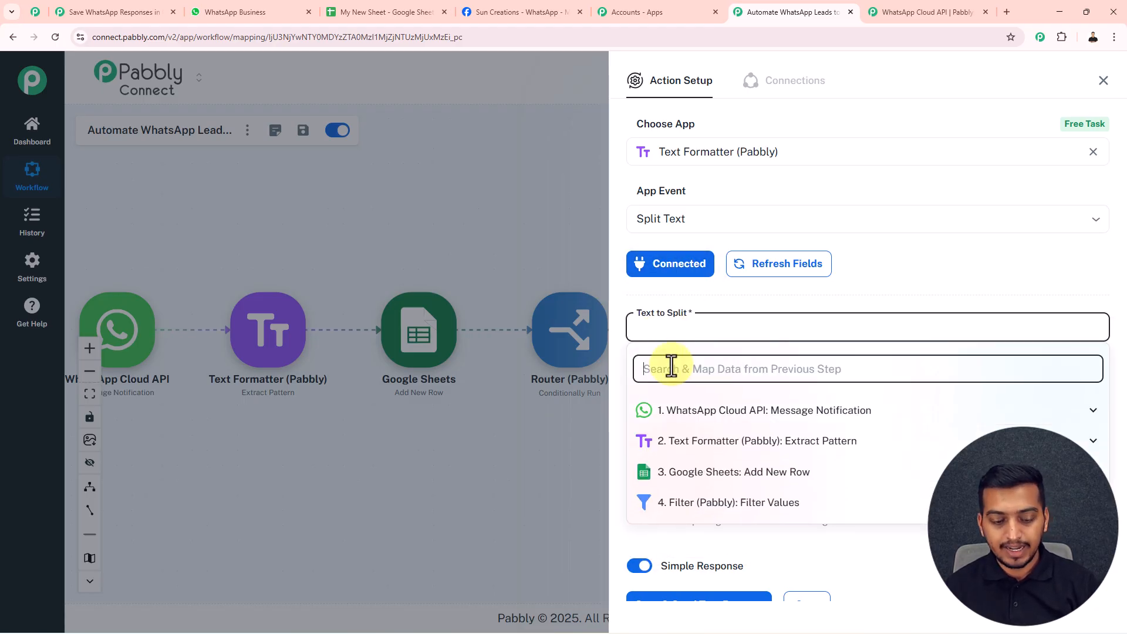
{"action": "type", "text": "a4"}
{"action": "left_click", "coordinate": [772, 439]}
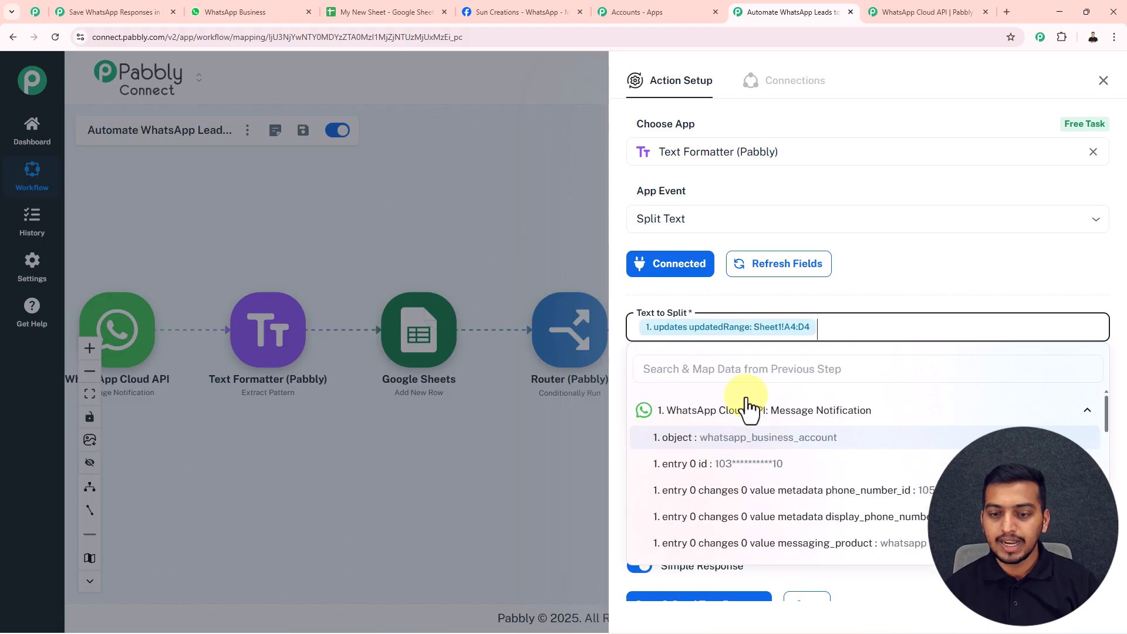
{"action": "left_click", "coordinate": [848, 312]}
Set the Split Text separator to ":" and the segment index to Last
{"action": "left_click", "coordinate": [703, 421]}
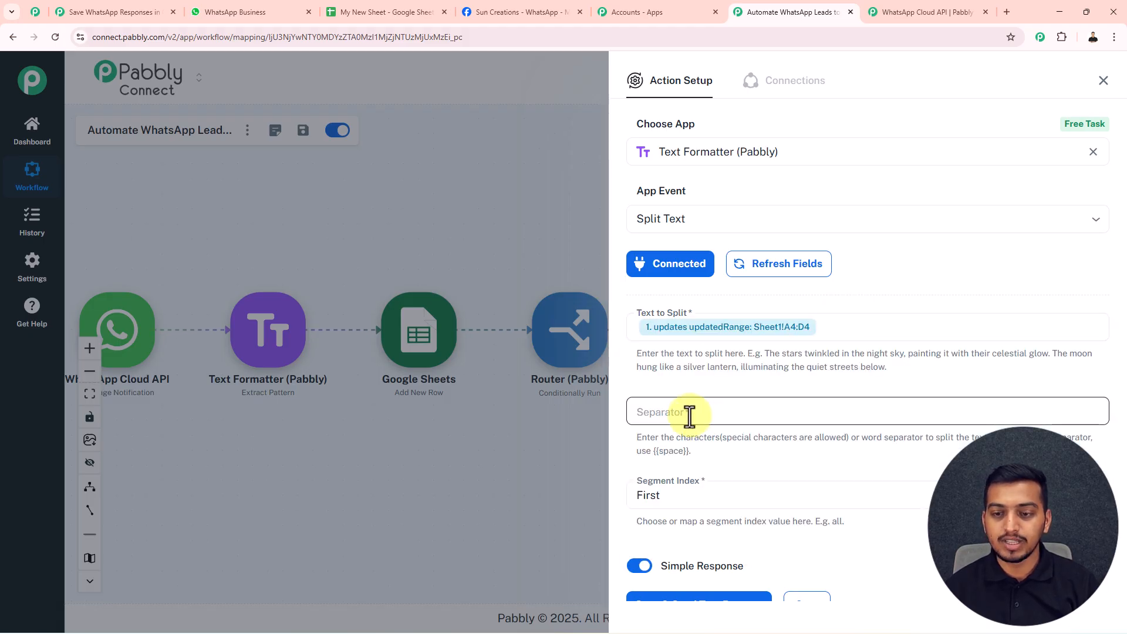
{"action": "left_click", "coordinate": [689, 416]}
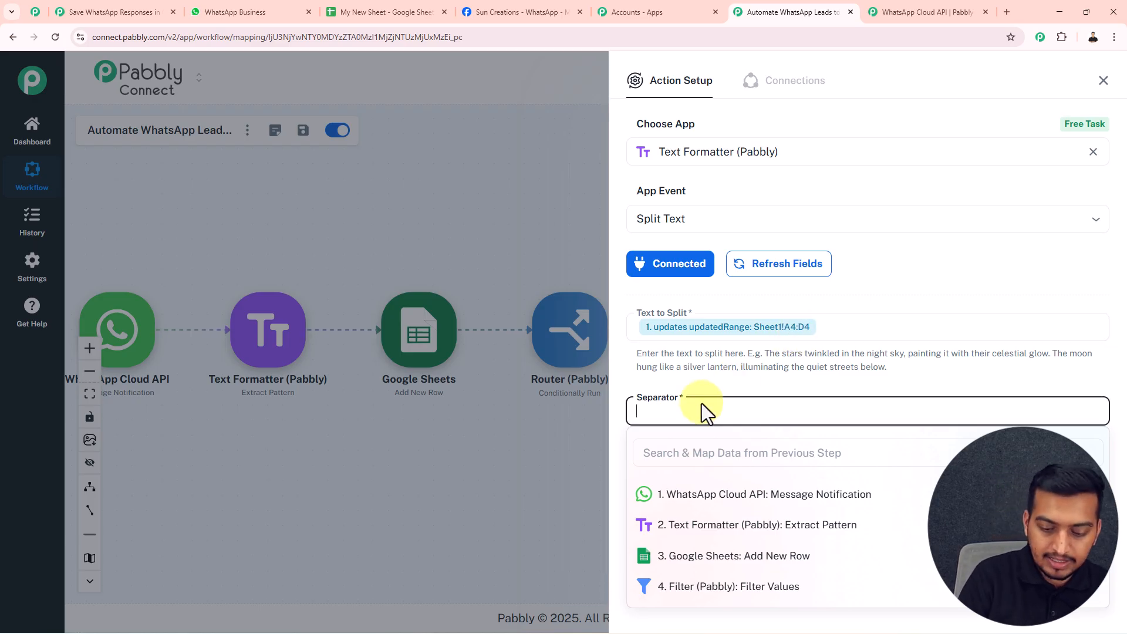
{"action": "left_click", "coordinate": [720, 382]}
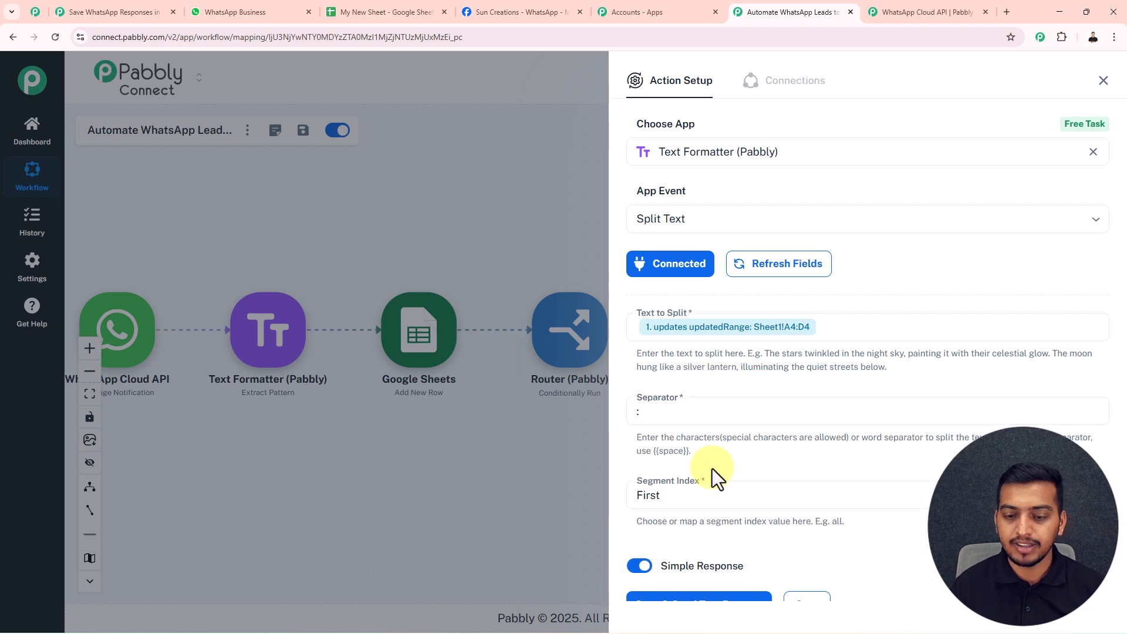
{"action": "left_click", "coordinate": [677, 505]}
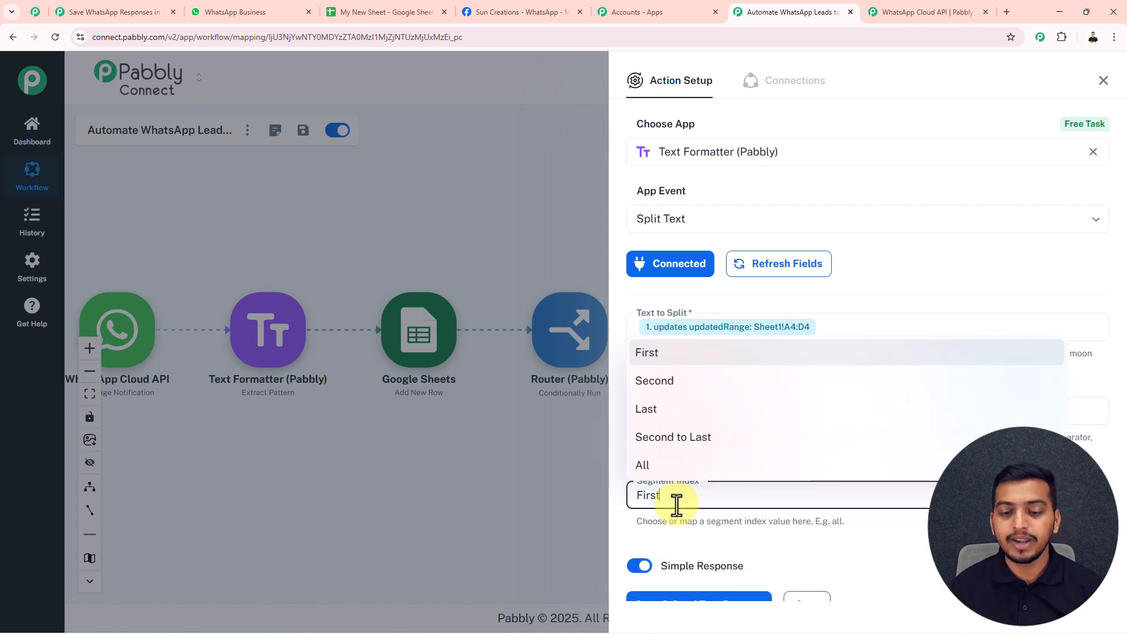
{"action": "left_click", "coordinate": [686, 410]}
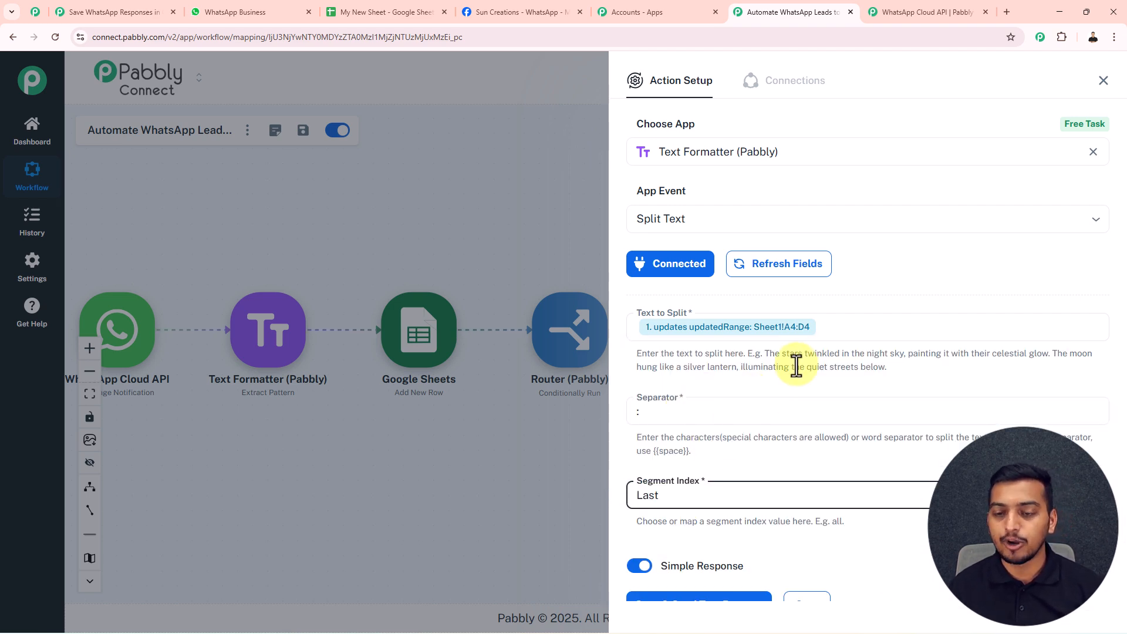
Save the Split Text action with a test request, check the returned result, and close the setup
{"action": "scroll", "coordinate": [796, 366], "scroll_direction": "down", "scroll_amount": 1}
{"action": "left_click", "coordinate": [708, 548]}
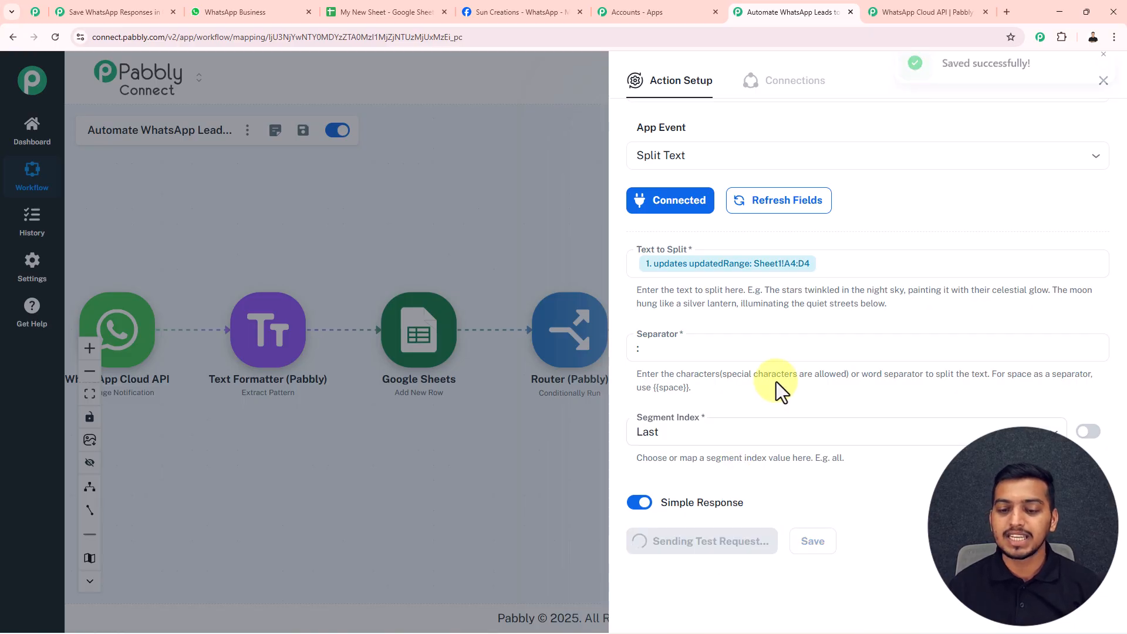
{"action": "scroll", "coordinate": [818, 446], "scroll_direction": "down", "scroll_amount": 3}
{"action": "double_click", "coordinate": [889, 508]}
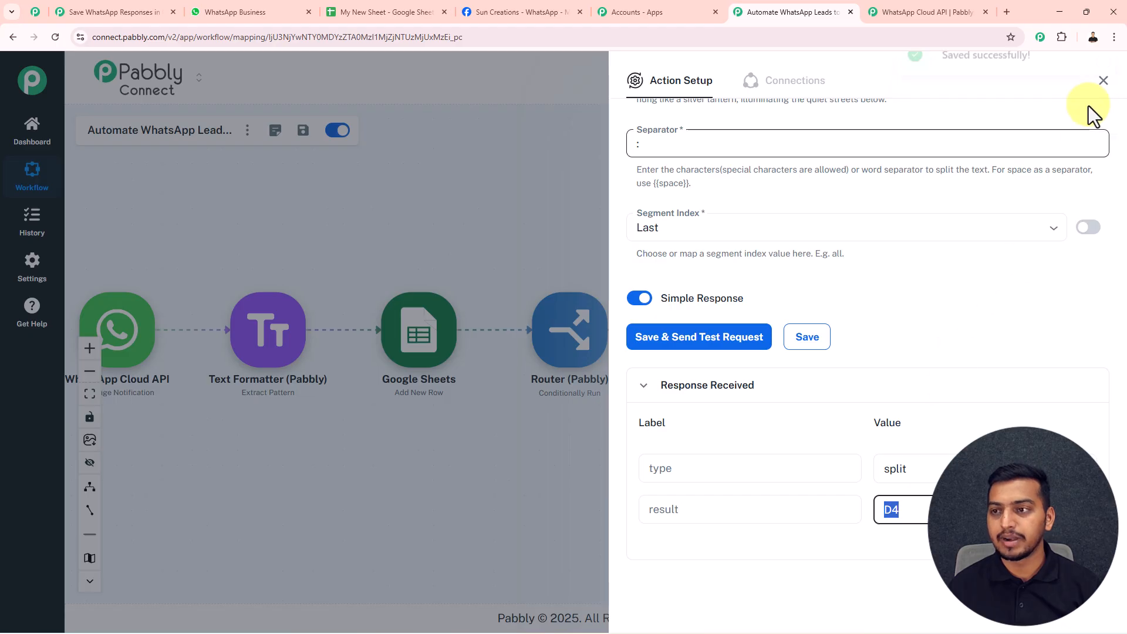
{"action": "left_click", "coordinate": [1103, 80]}
Reopen the Route 1 Update Cell Value action and map its Range to the Split Text result
{"action": "left_click_drag", "start_coordinate": [902, 381], "coordinate": [688, 383]}
{"action": "left_click", "coordinate": [769, 235]}
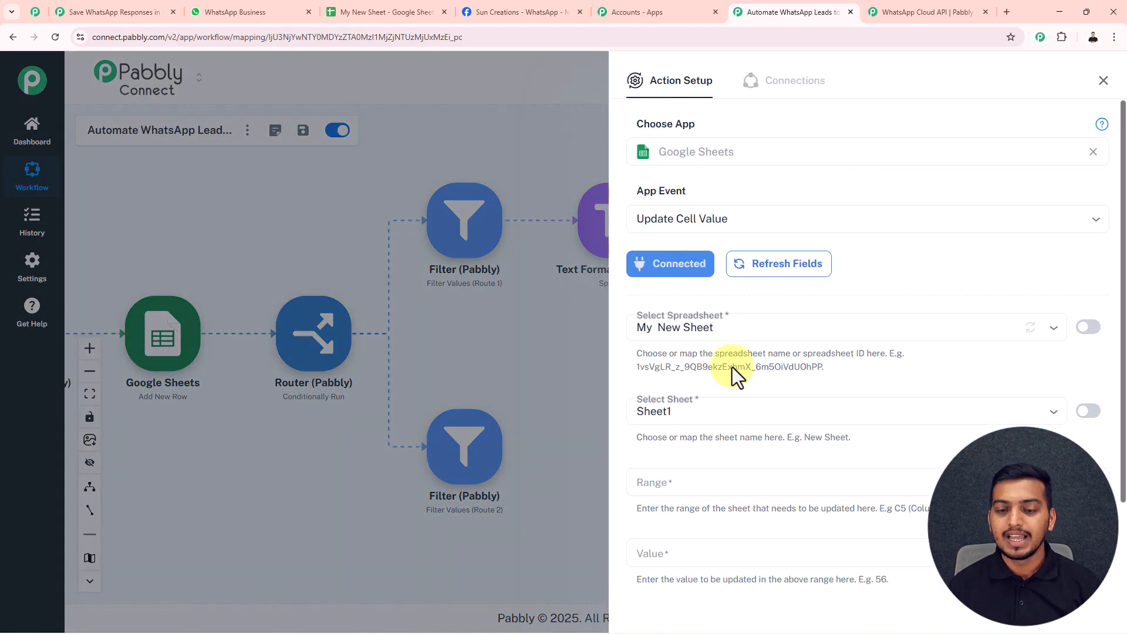
{"action": "left_click", "coordinate": [652, 482]}
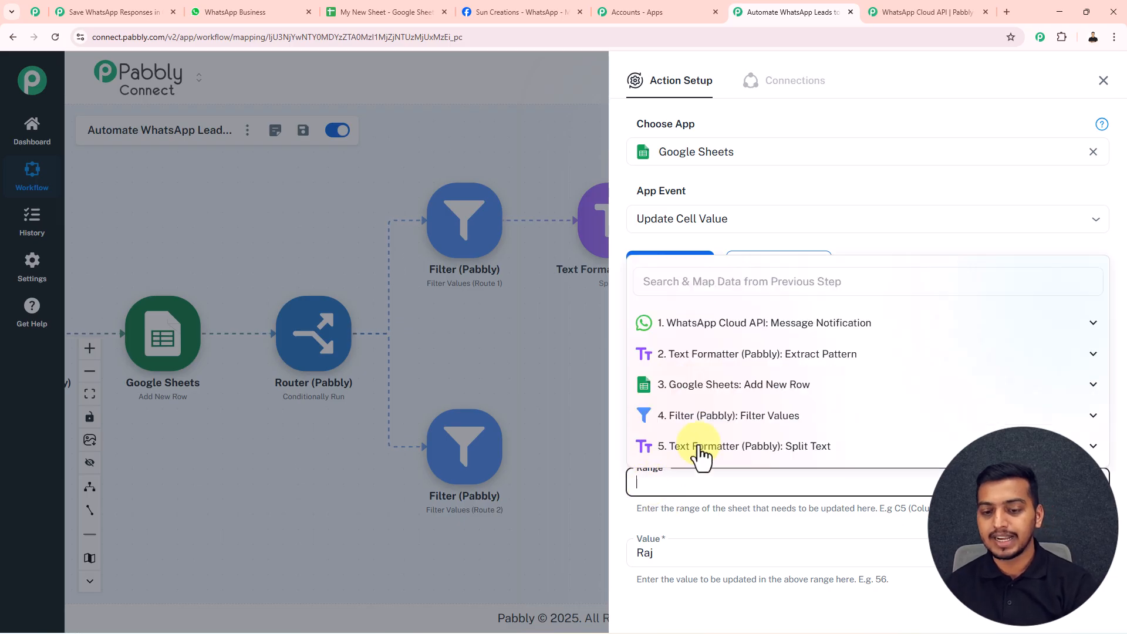
{"action": "left_click", "coordinate": [726, 451]}
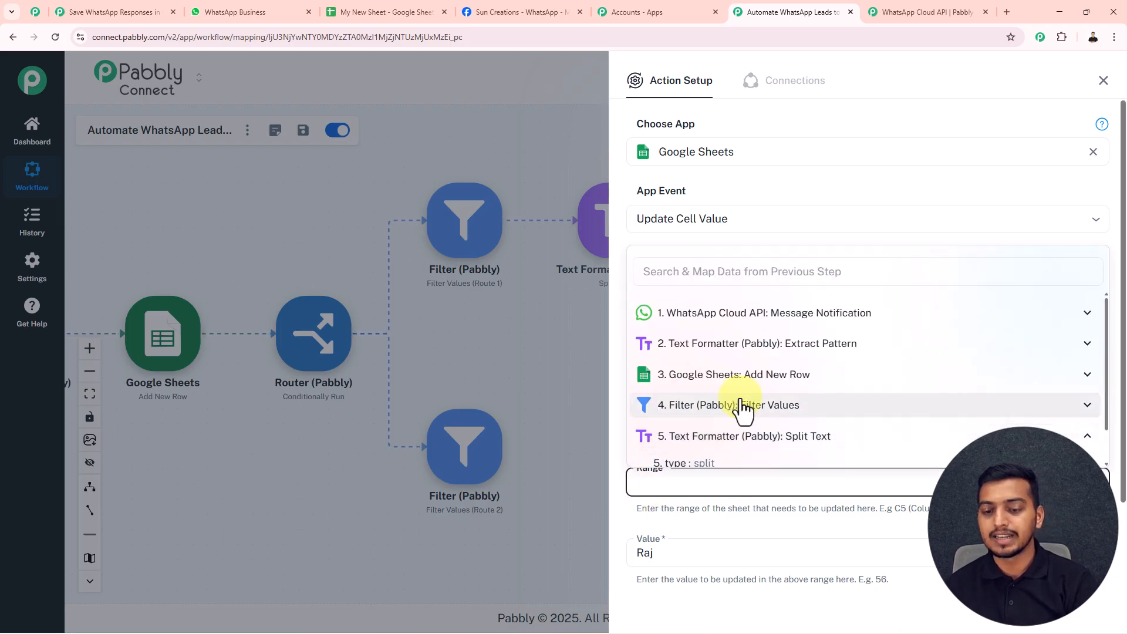
{"action": "scroll", "coordinate": [730, 435], "scroll_direction": "down", "scroll_amount": 1}
{"action": "left_click", "coordinate": [727, 451]}
{"action": "left_click", "coordinate": [709, 519]}
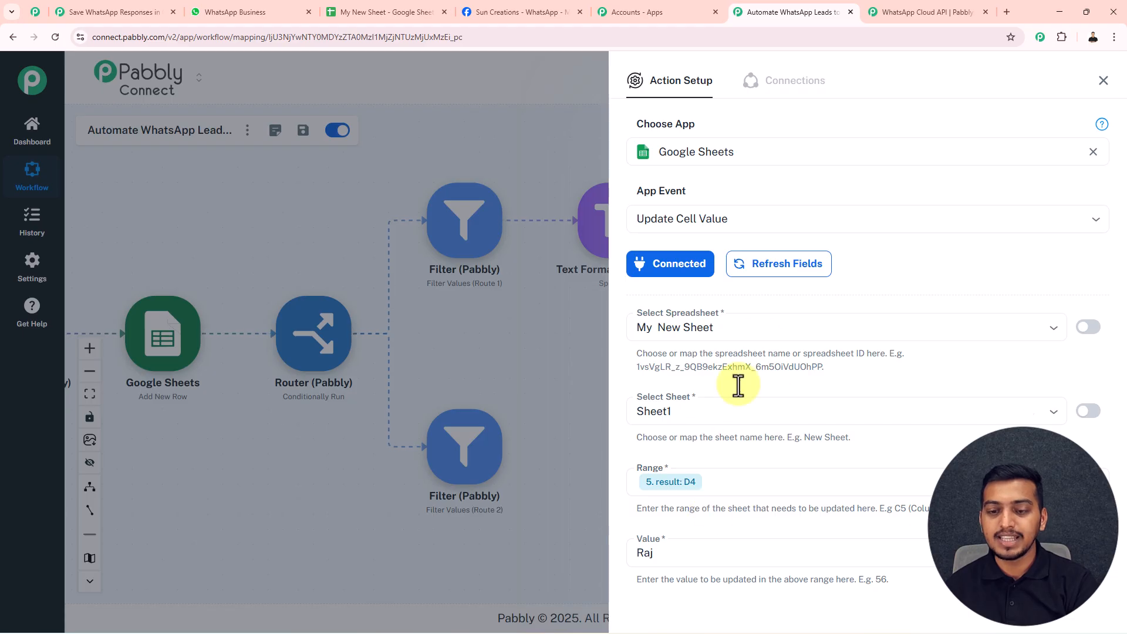
Save the Update Cell Value action with a test request and check the received response
{"action": "scroll", "coordinate": [787, 309], "scroll_direction": "down", "scroll_amount": 1}
{"action": "scroll", "coordinate": [787, 310], "scroll_direction": "down", "scroll_amount": 1}
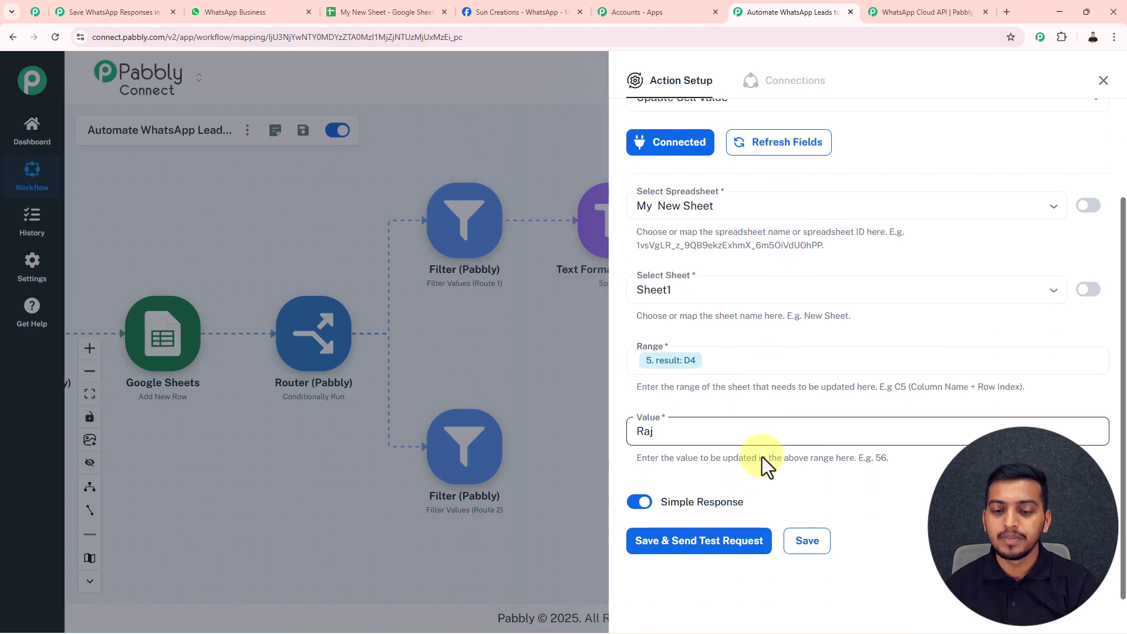
{"action": "left_click", "coordinate": [717, 549]}
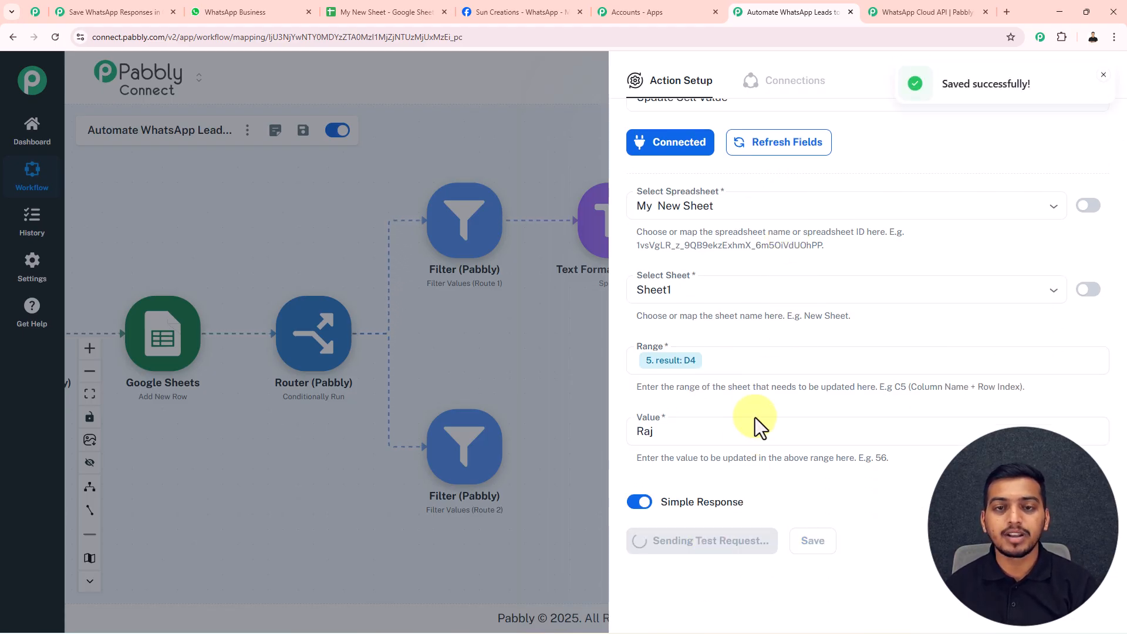
{"action": "scroll", "coordinate": [767, 424], "scroll_direction": "down", "scroll_amount": 4}
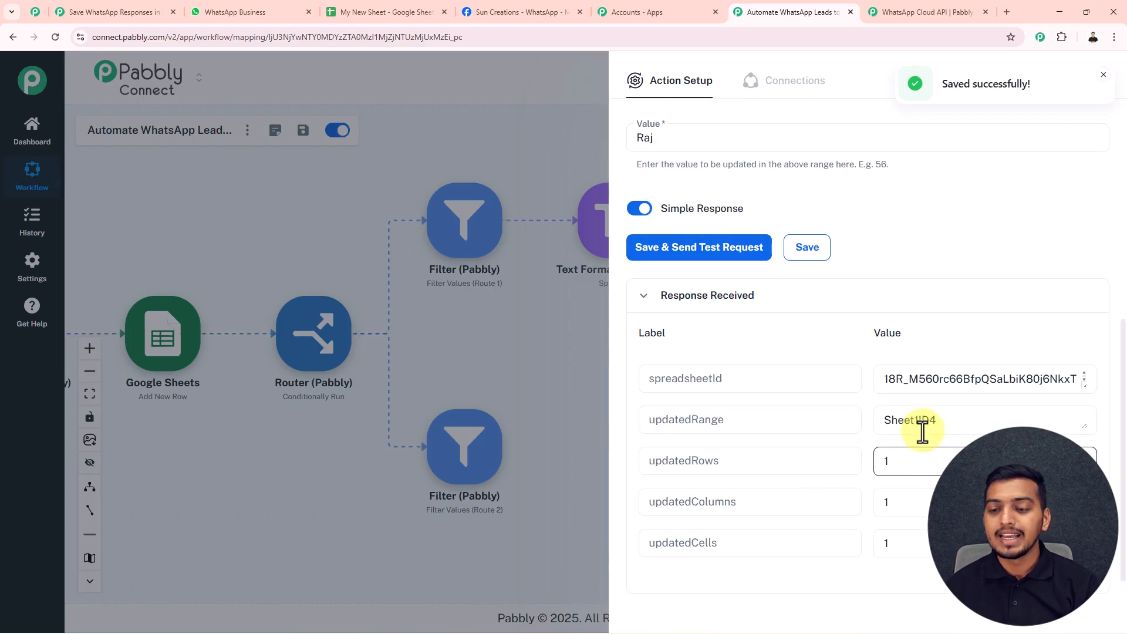
Check the assignee written in the latest lead row of the Google Sheet, and close the Update Cell Value setup
{"action": "left_click", "coordinate": [377, 12]}
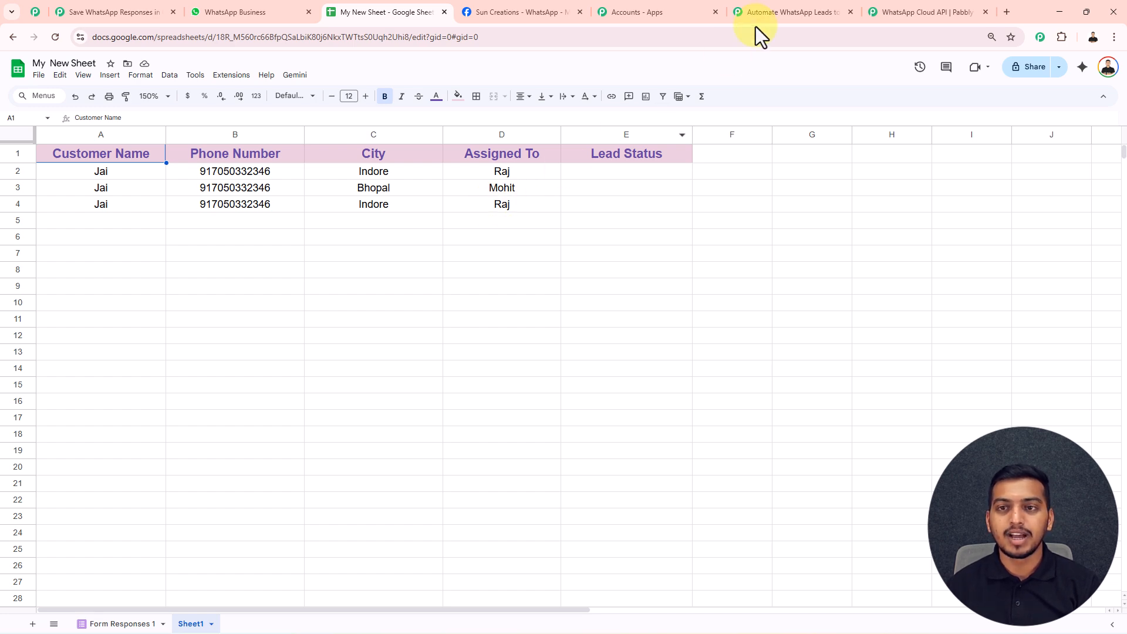
{"action": "left_click", "coordinate": [781, 6]}
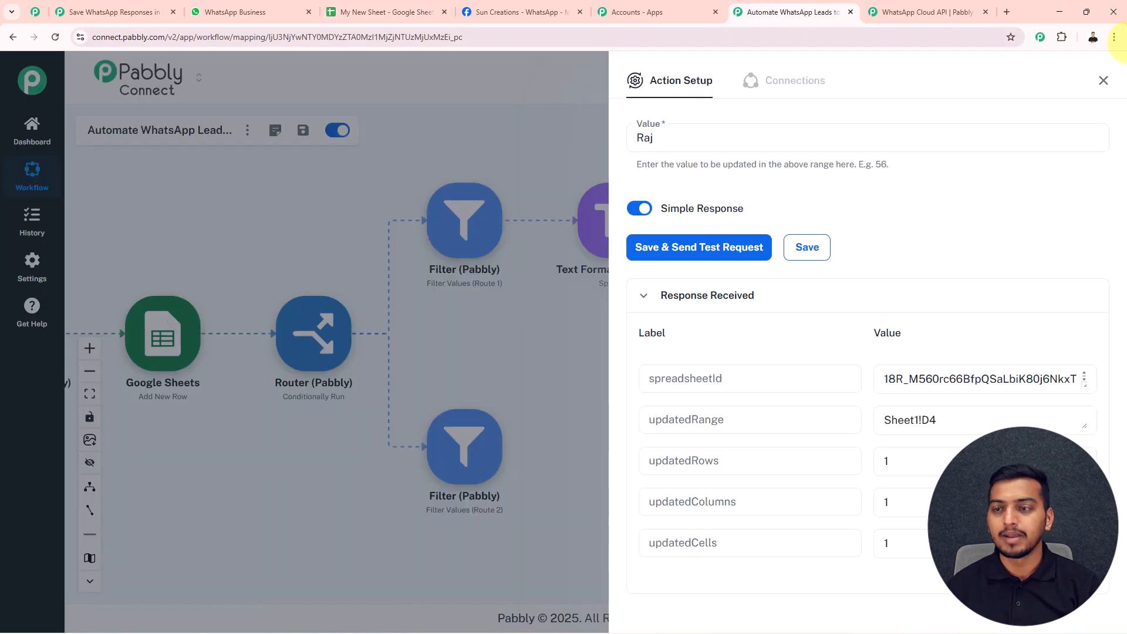
{"action": "left_click", "coordinate": [1102, 80]}
Add a WhatsApp Cloud API action after the Route 1 Google Sheets Update Cell Value action
{"action": "left_click_drag", "start_coordinate": [851, 260], "coordinate": [787, 244]}
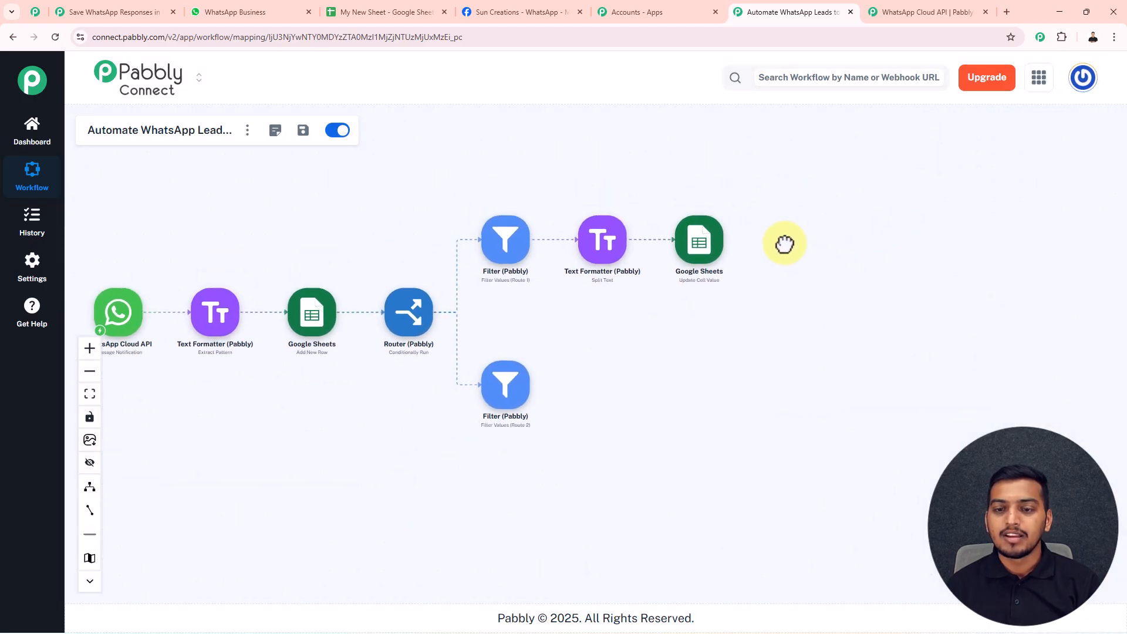
{"action": "scroll", "coordinate": [725, 237], "scroll_direction": "up", "scroll_amount": 5}
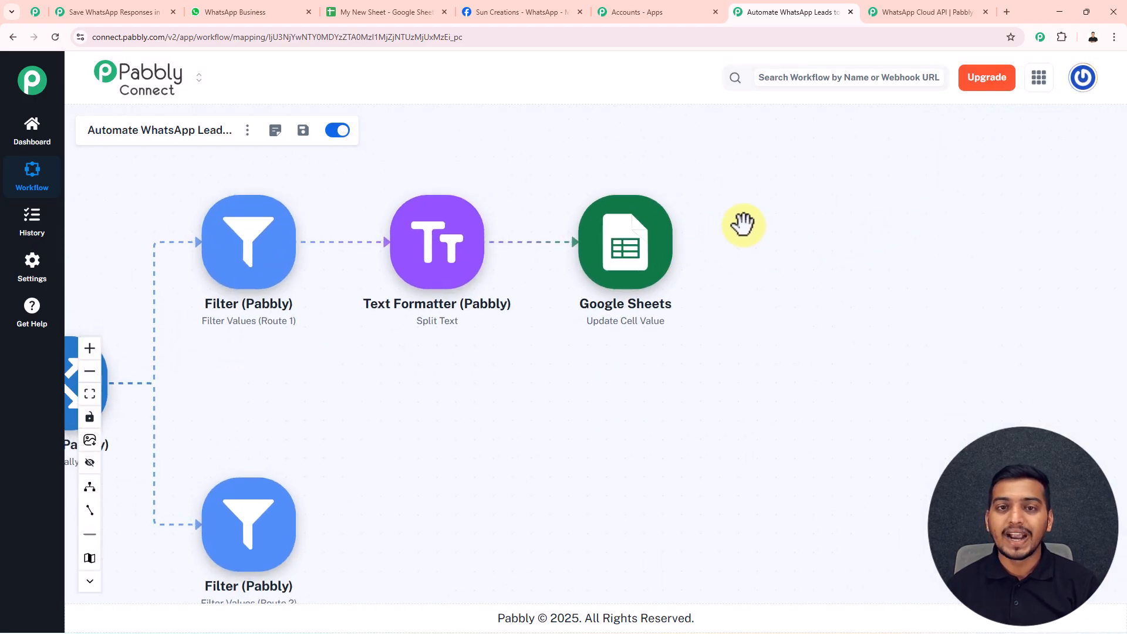
{"action": "scroll", "coordinate": [742, 229], "scroll_direction": "up", "scroll_amount": 3}
{"action": "left_click_drag", "start_coordinate": [745, 204], "coordinate": [764, 243]}
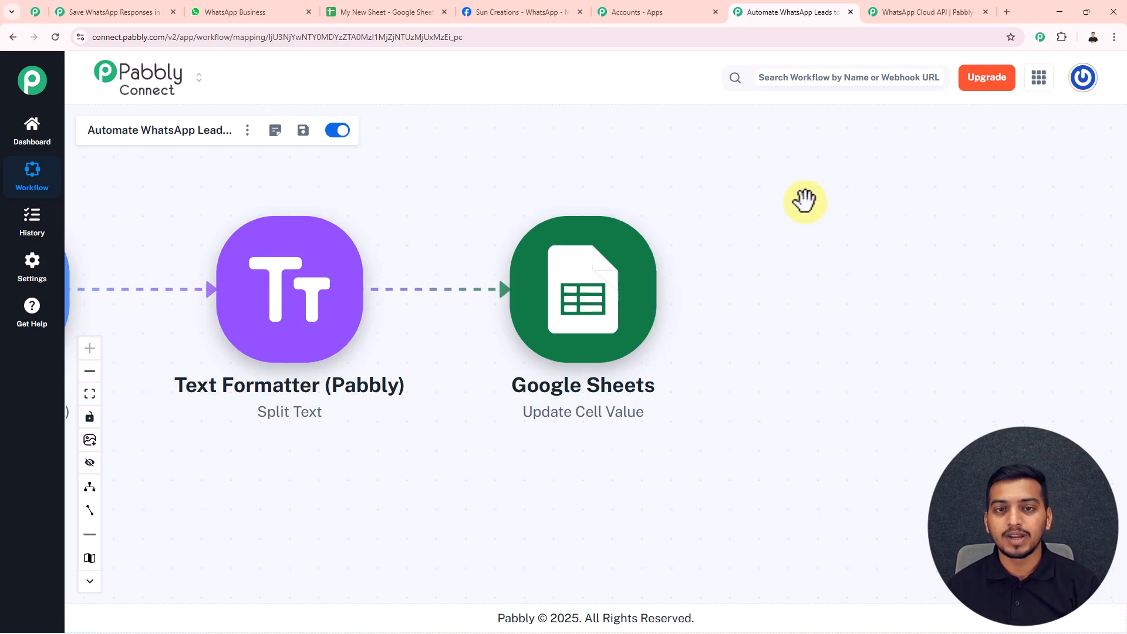
{"action": "left_click_drag", "start_coordinate": [803, 199], "coordinate": [781, 223]}
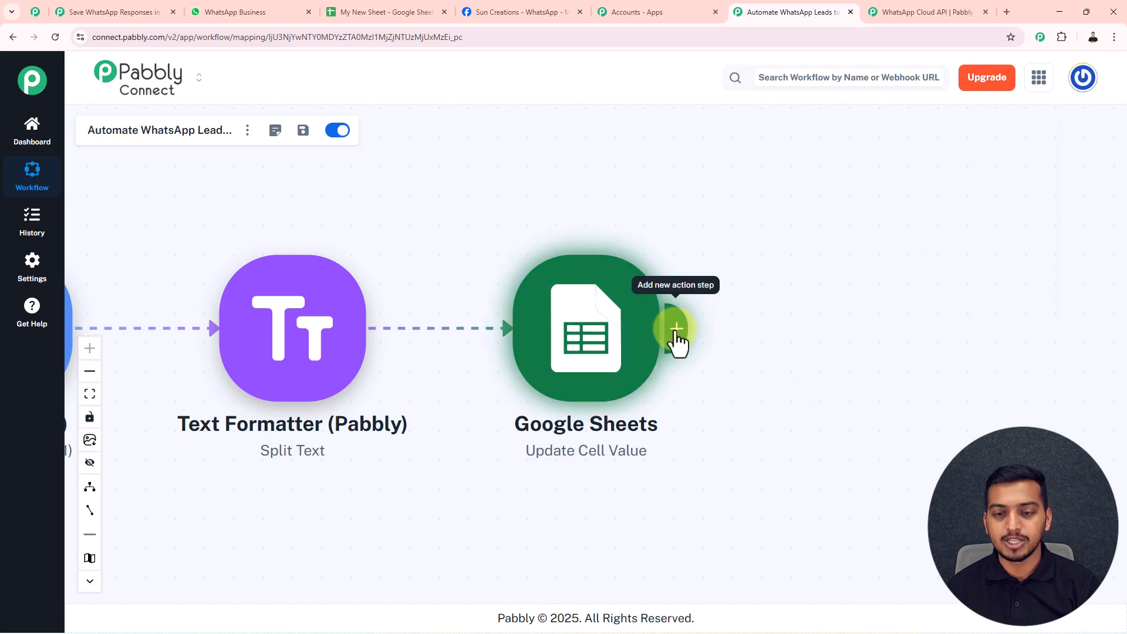
{"action": "left_click", "coordinate": [675, 329]}
{"action": "left_click", "coordinate": [685, 151]}
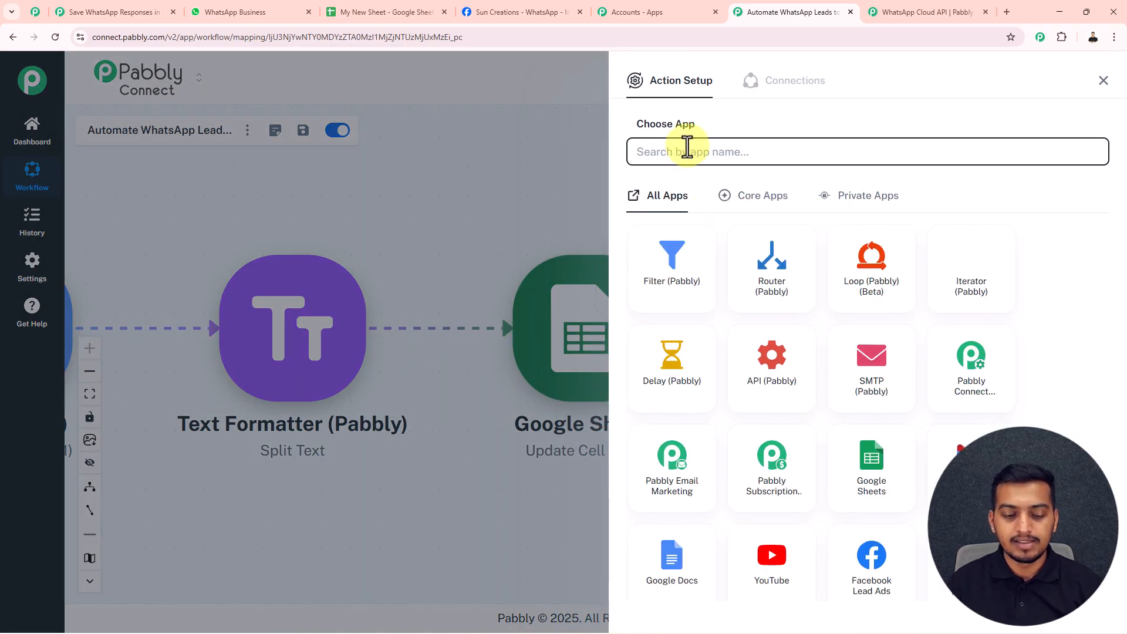
{"action": "type", "text": "w"}
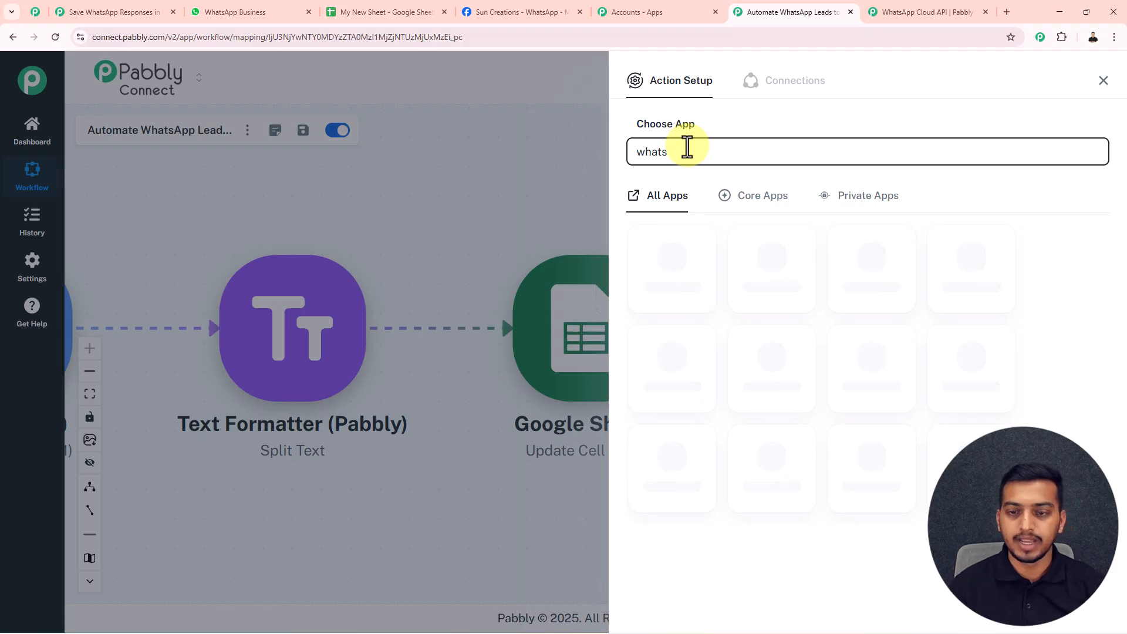
{"action": "type", "text": "hats"}
{"action": "scroll", "coordinate": [833, 505], "scroll_direction": "down", "scroll_amount": 2}
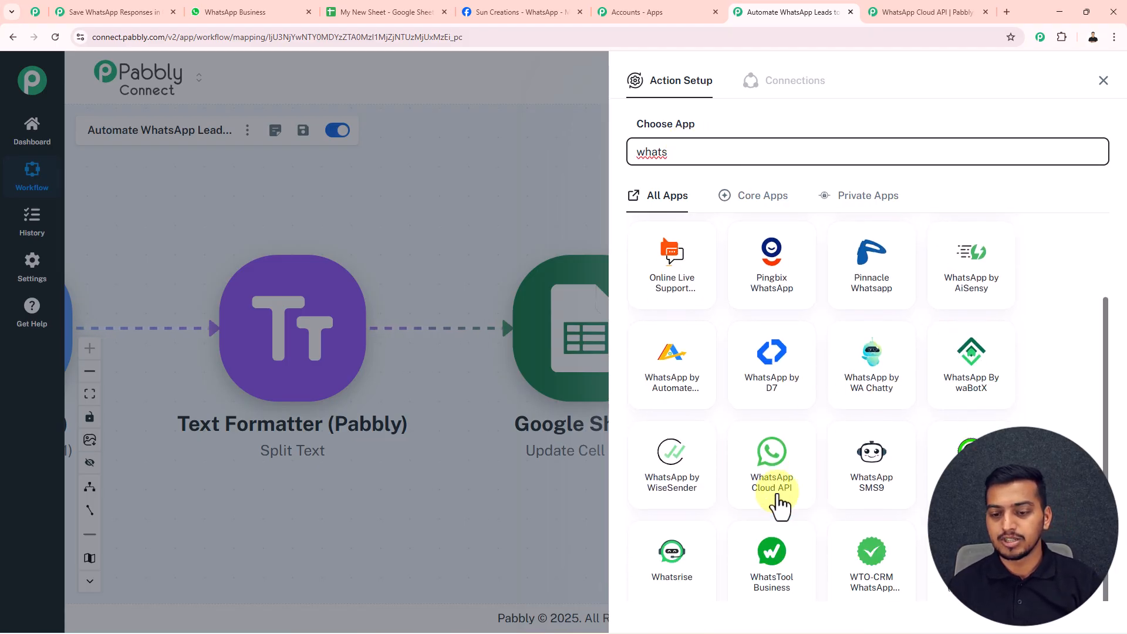
{"action": "left_click", "coordinate": [772, 456]}
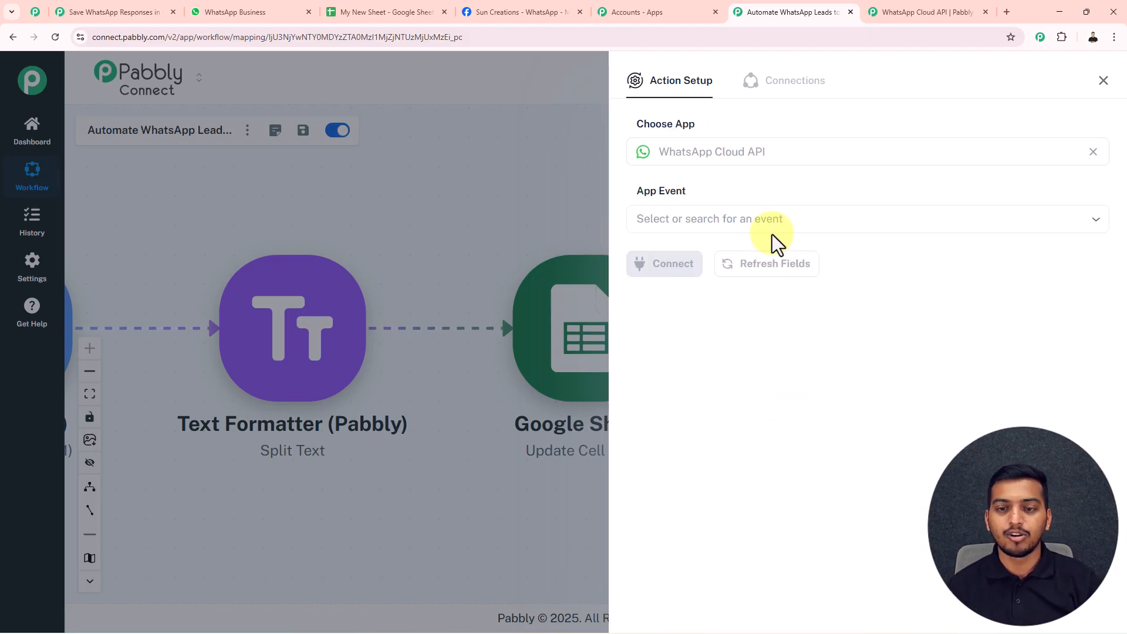
Set the action's event to Send Text Message and start adding a new WhatsApp Cloud API connection
{"action": "left_click", "coordinate": [696, 218]}
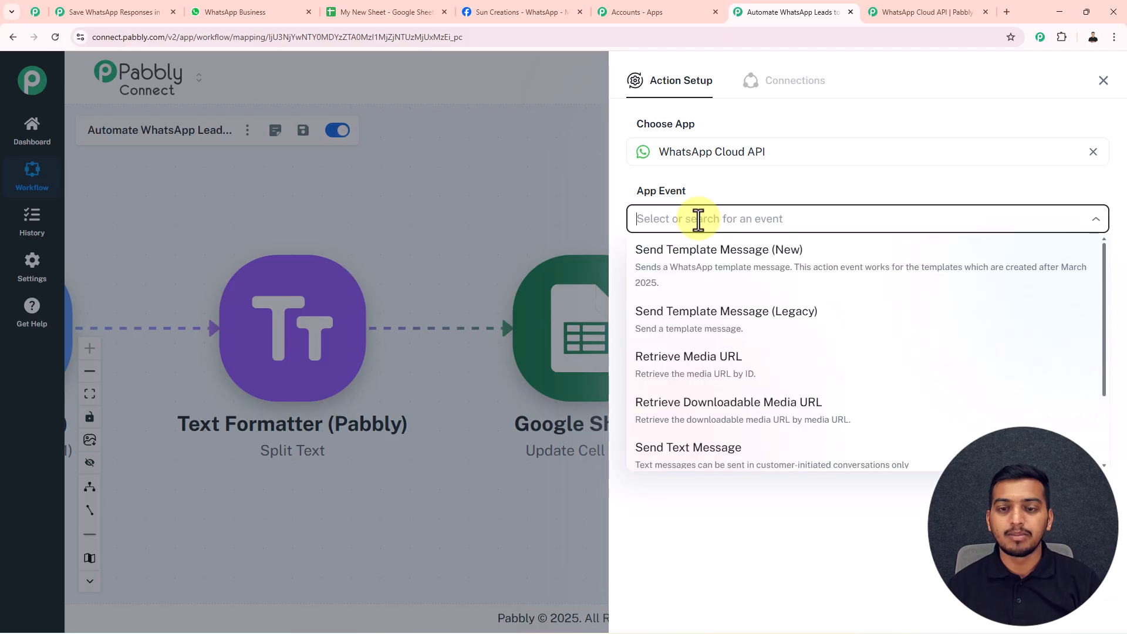
{"action": "scroll", "coordinate": [723, 386], "scroll_direction": "down", "scroll_amount": 2}
{"action": "left_click", "coordinate": [712, 368]}
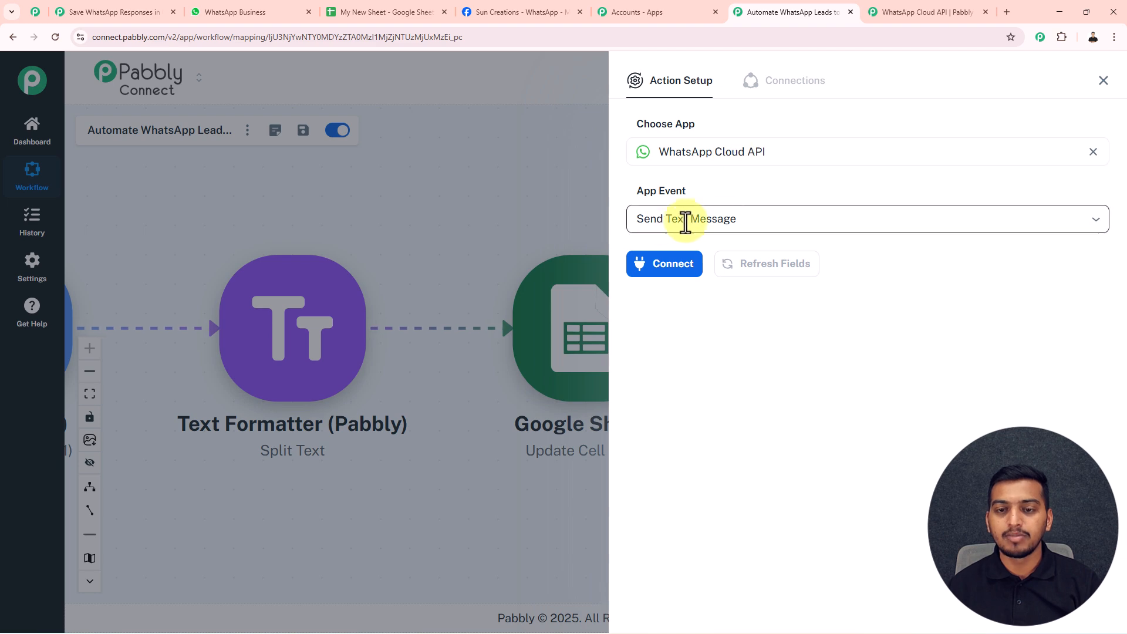
{"action": "left_click", "coordinate": [669, 273]}
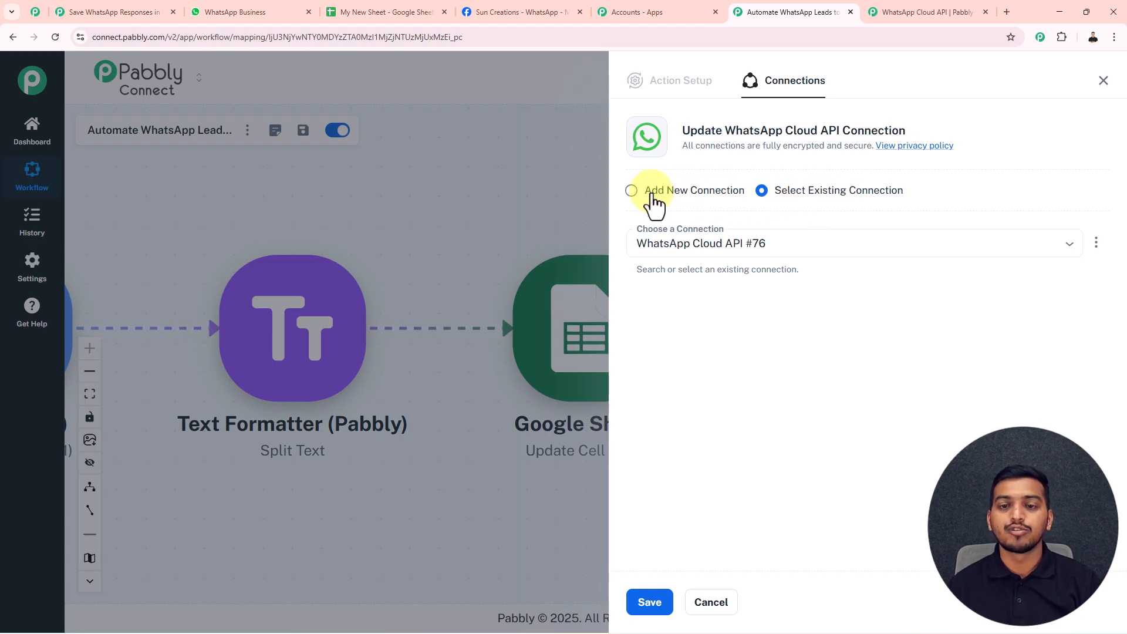
{"action": "left_click", "coordinate": [631, 191]}
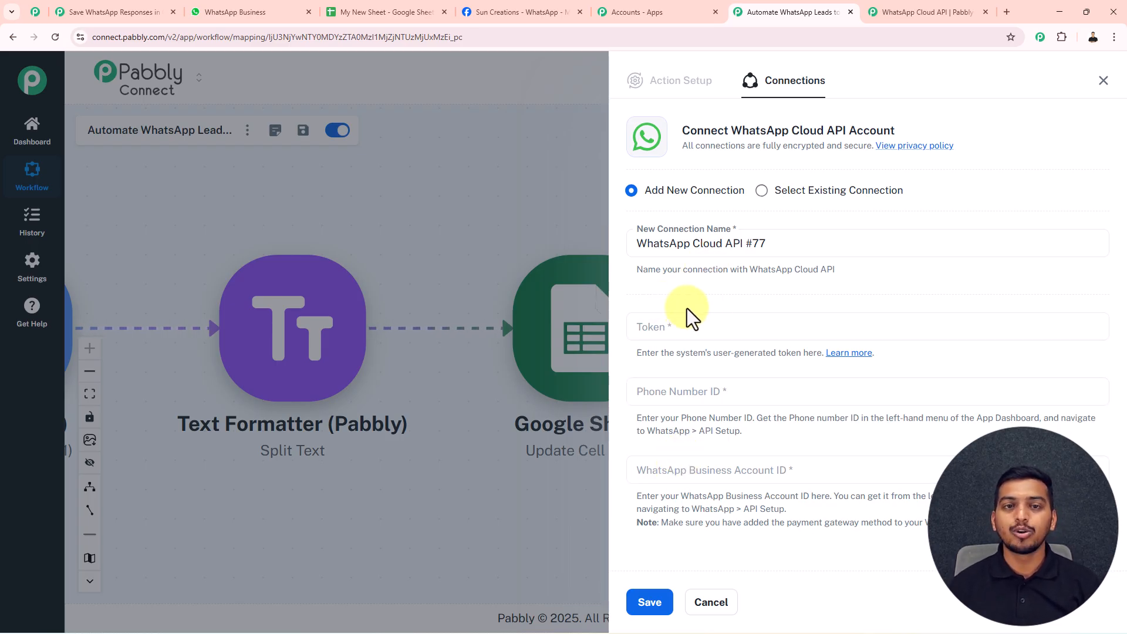
Generate an access token on the Meta app's WhatsApp API Setup page, reconnecting the account, and copy the token
{"action": "left_click", "coordinate": [520, 12]}
{"action": "left_click", "coordinate": [910, 95]}
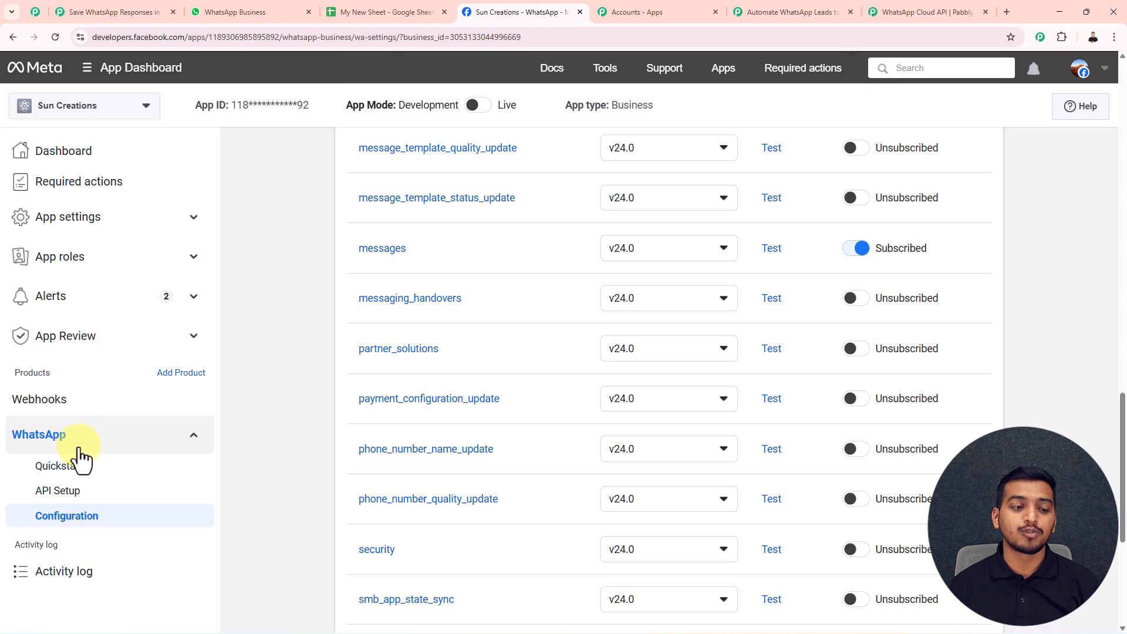
{"action": "left_click", "coordinate": [82, 493]}
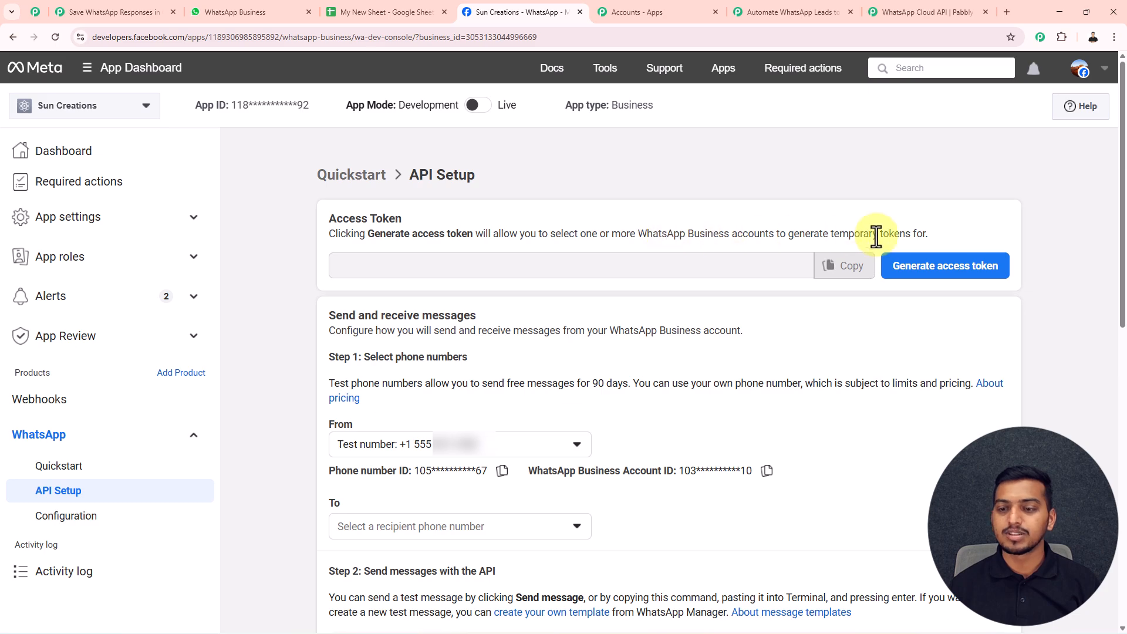
{"action": "left_click", "coordinate": [913, 273]}
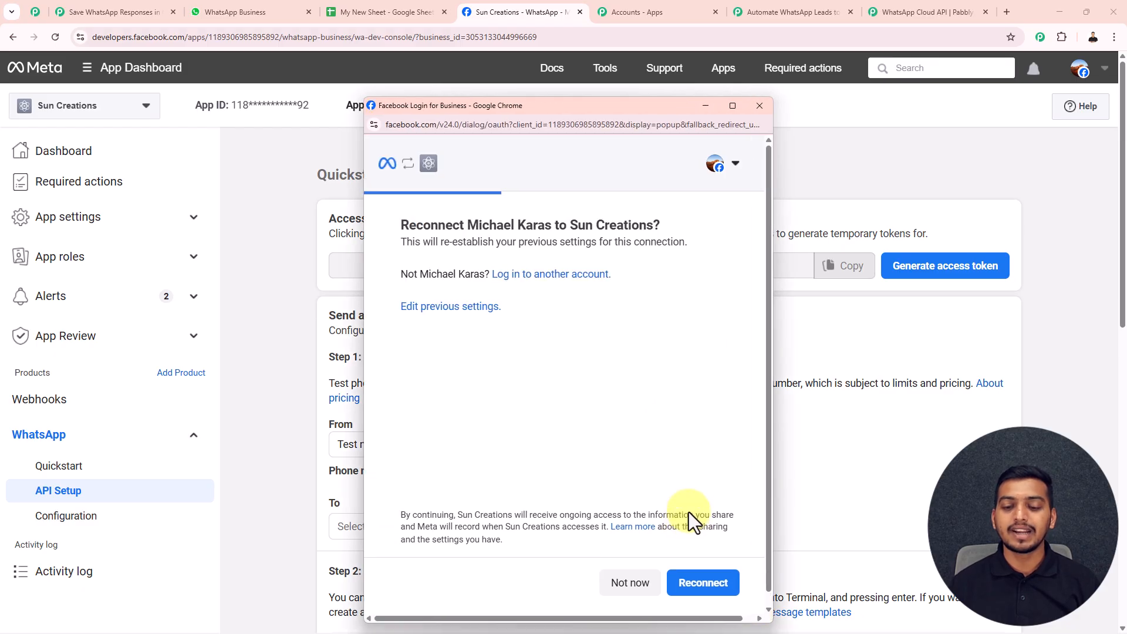
{"action": "left_click", "coordinate": [695, 582]}
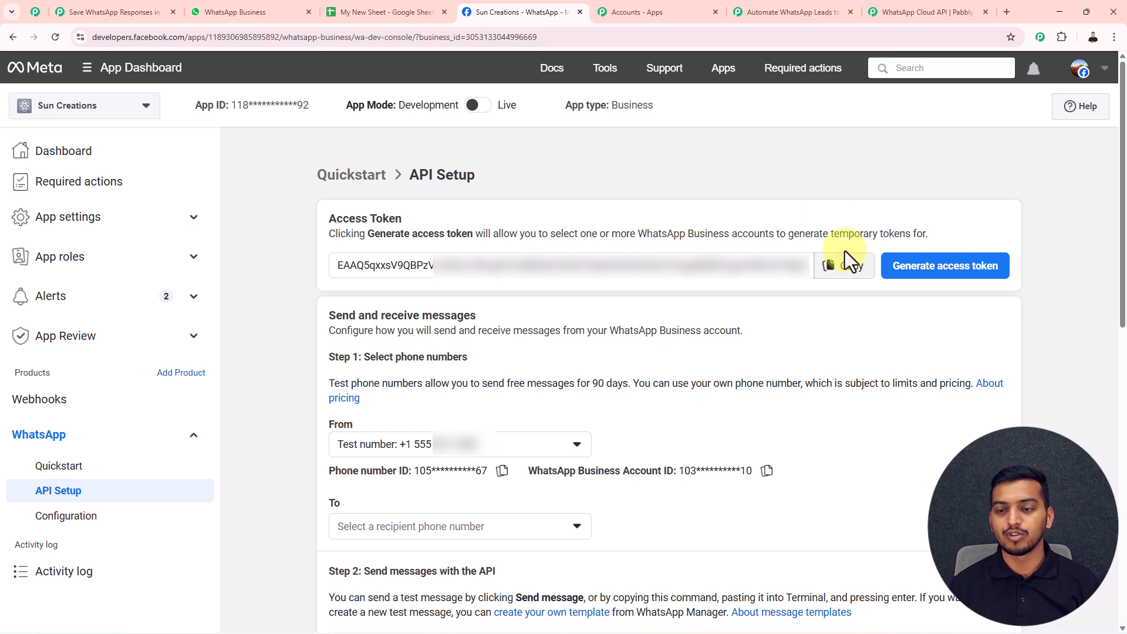
{"action": "left_click", "coordinate": [845, 269]}
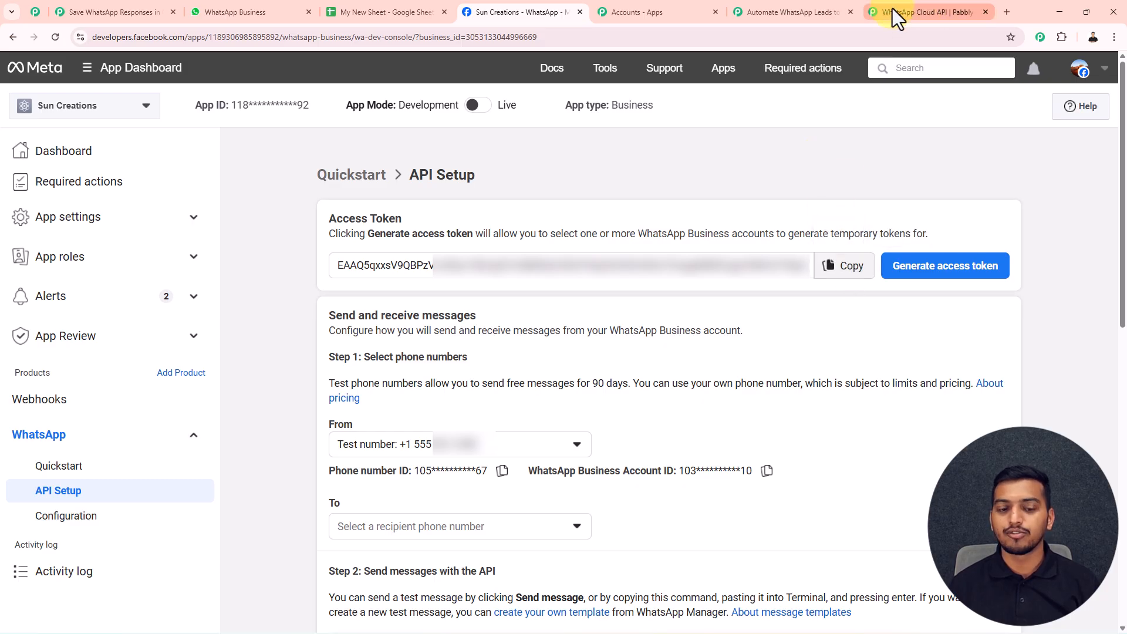
Switch back to Pabbly Connect and paste the access token into the new connection's Token field
{"action": "left_click", "coordinate": [779, 14]}
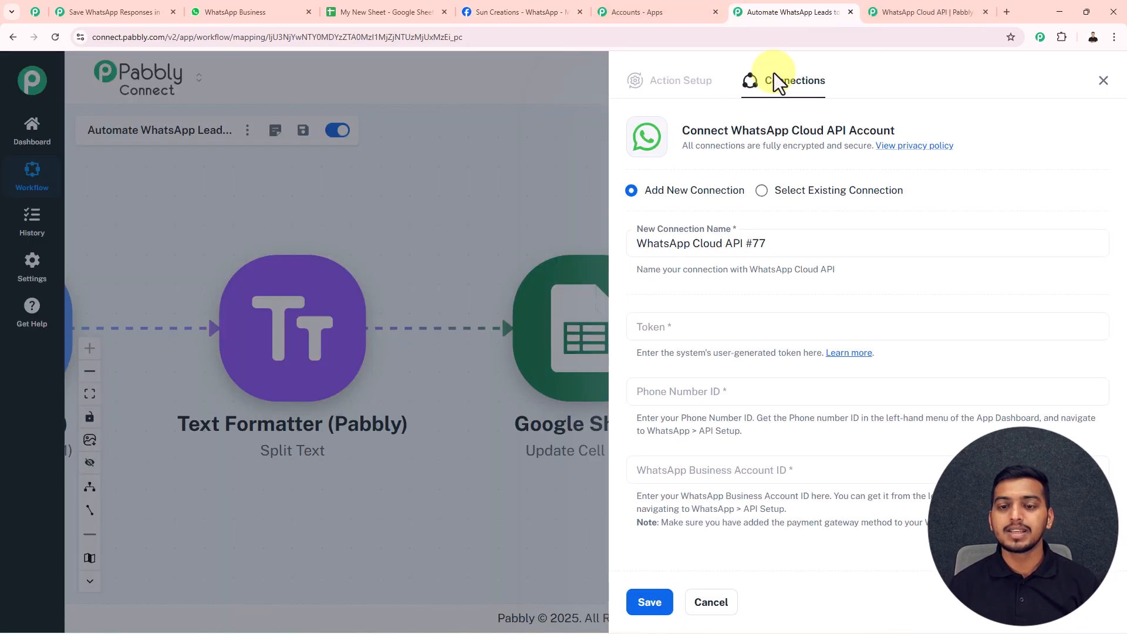
{"action": "left_click", "coordinate": [686, 320]}
{"action": "key", "text": "ctrl+v"}
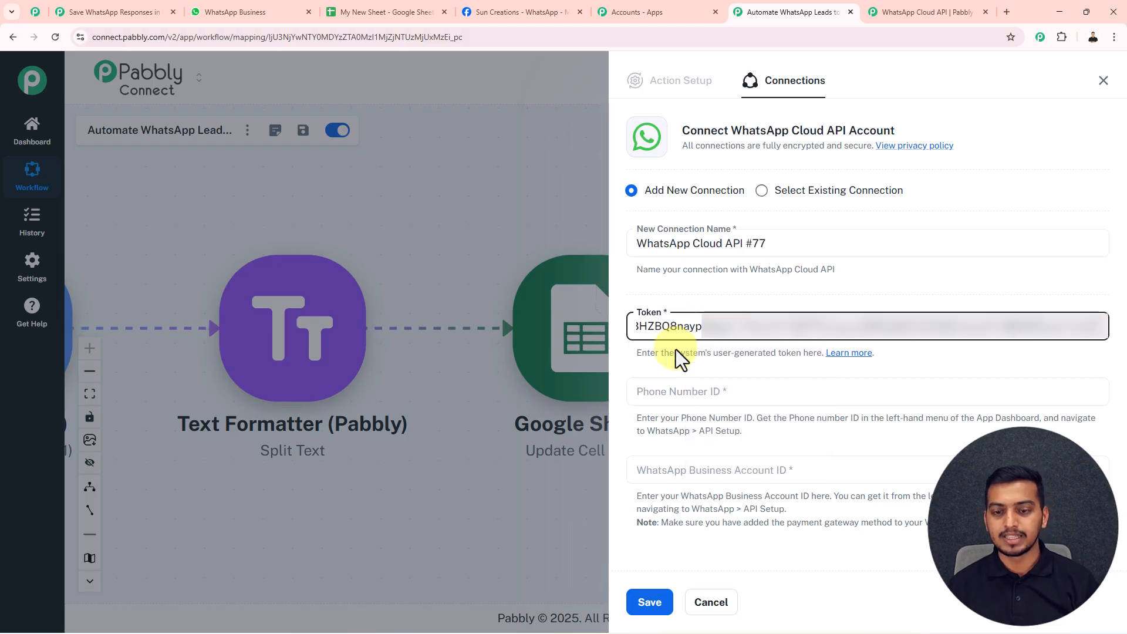
Copy the phone number ID from the Meta API Setup page into the new connection's Phone Number ID field
{"action": "left_click", "coordinate": [665, 391]}
{"action": "left_click", "coordinate": [509, 12]}
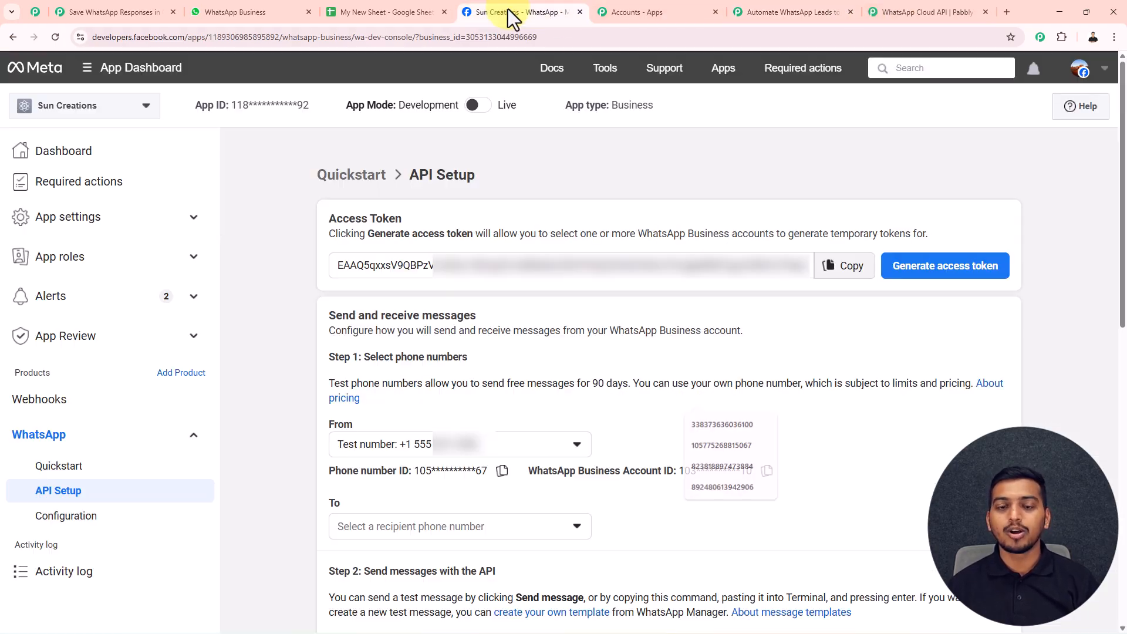
{"action": "left_click", "coordinate": [502, 471]}
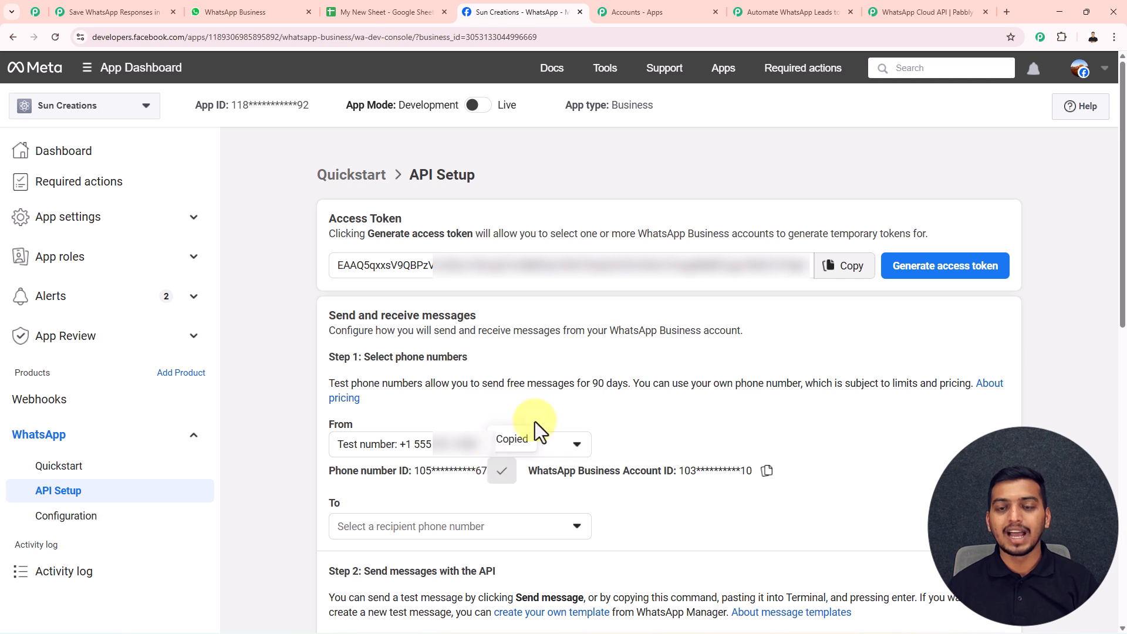
{"action": "left_click", "coordinate": [829, 13]}
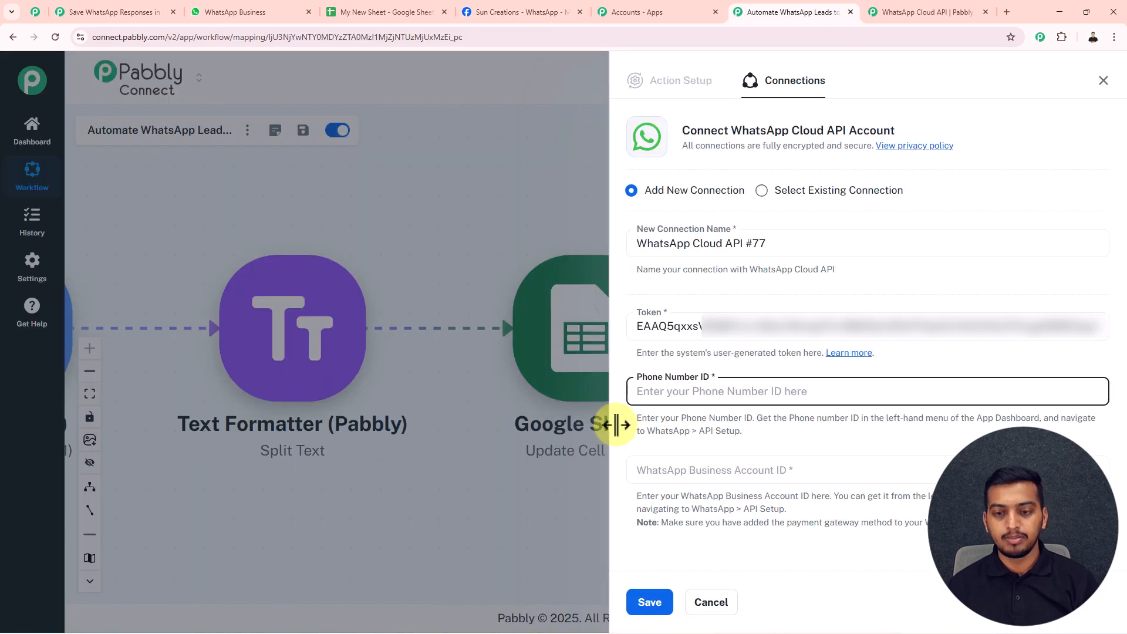
{"action": "key", "text": "ctrl+v"}
Copy the WhatsApp Business Account ID from the Meta API Setup page into the new connection and save the connection
{"action": "left_click", "coordinate": [651, 473]}
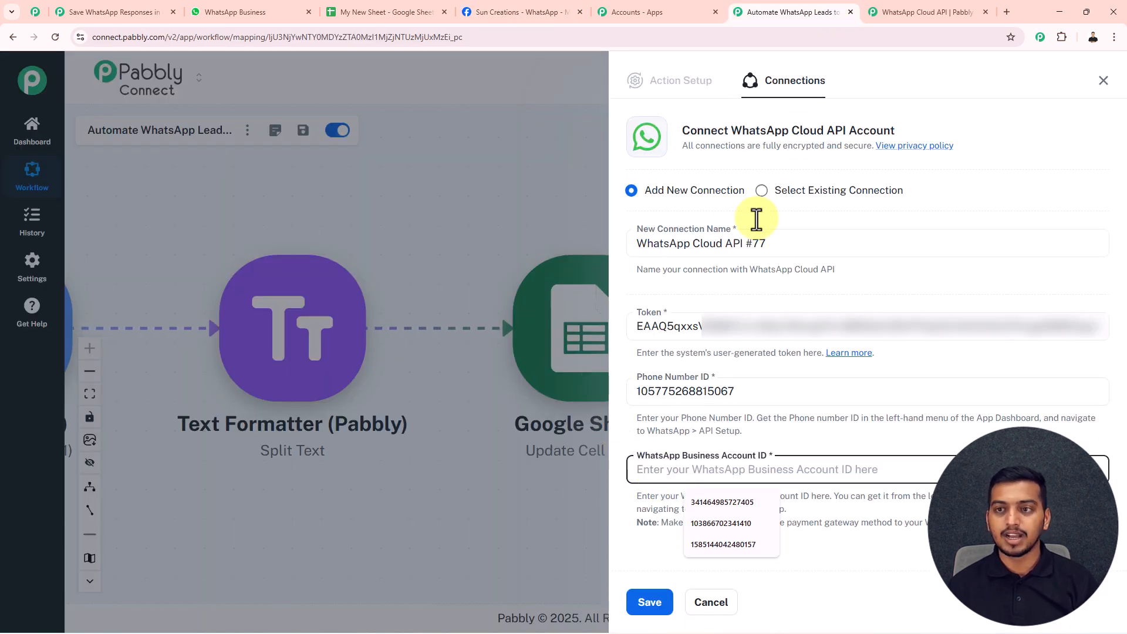
{"action": "left_click", "coordinate": [522, 11]}
{"action": "left_click", "coordinate": [766, 470]}
{"action": "left_click", "coordinate": [822, 10]}
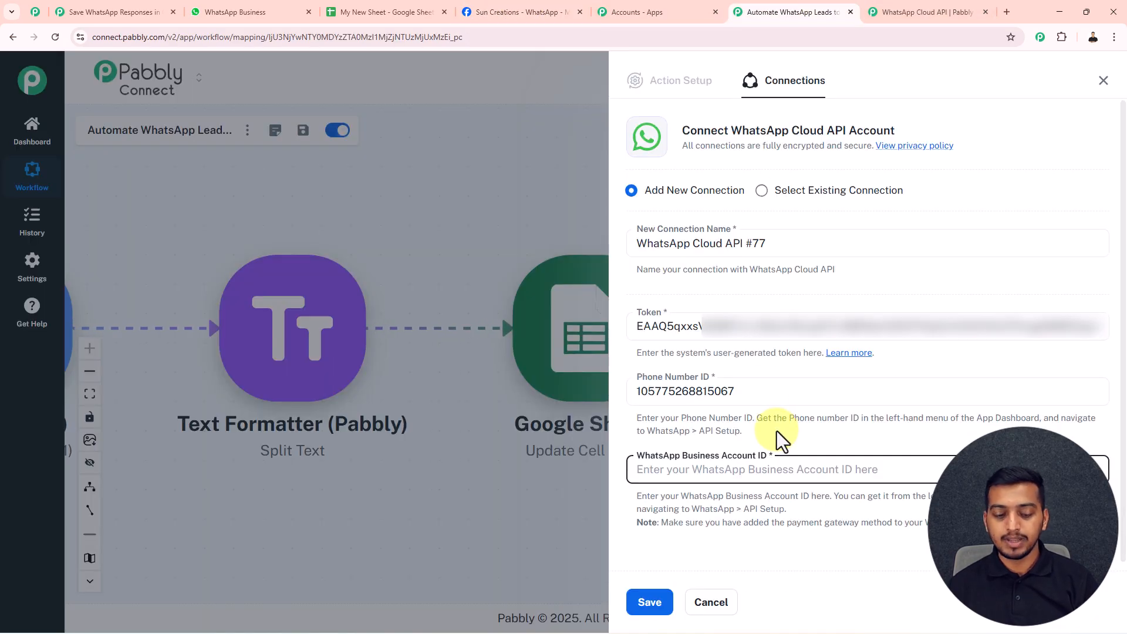
{"action": "key", "text": "ctrl+v"}
{"action": "left_click", "coordinate": [652, 603]}
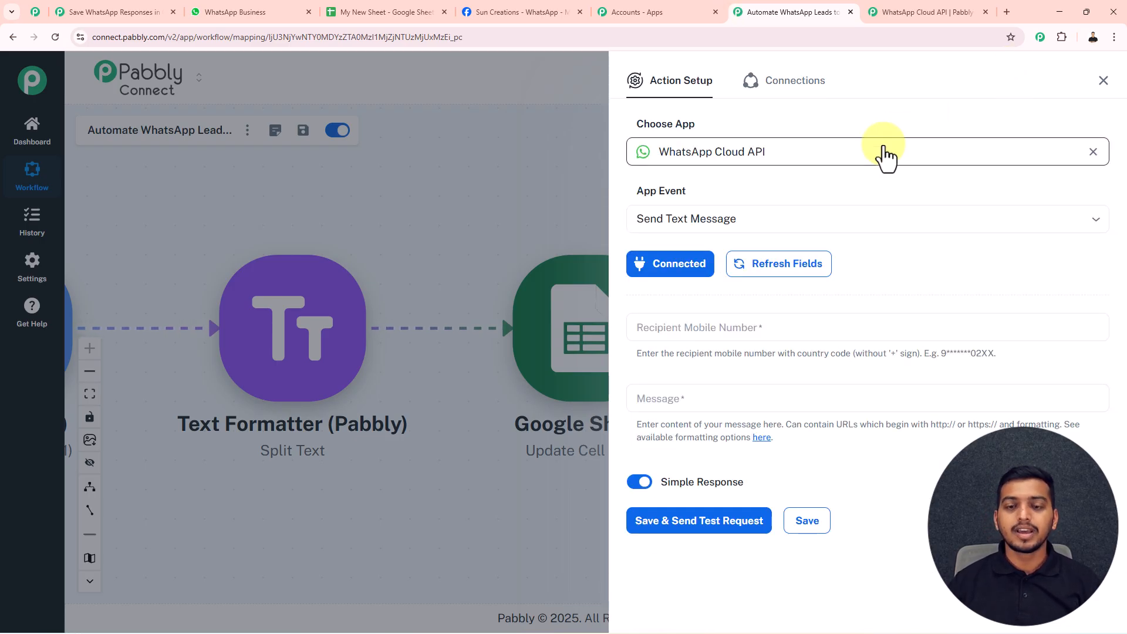
Map the Recipient Mobile Number to the "messages 0 from" value of the WhatsApp Message Notification trigger
{"action": "left_click", "coordinate": [726, 330]}
{"action": "left_click", "coordinate": [738, 301]}
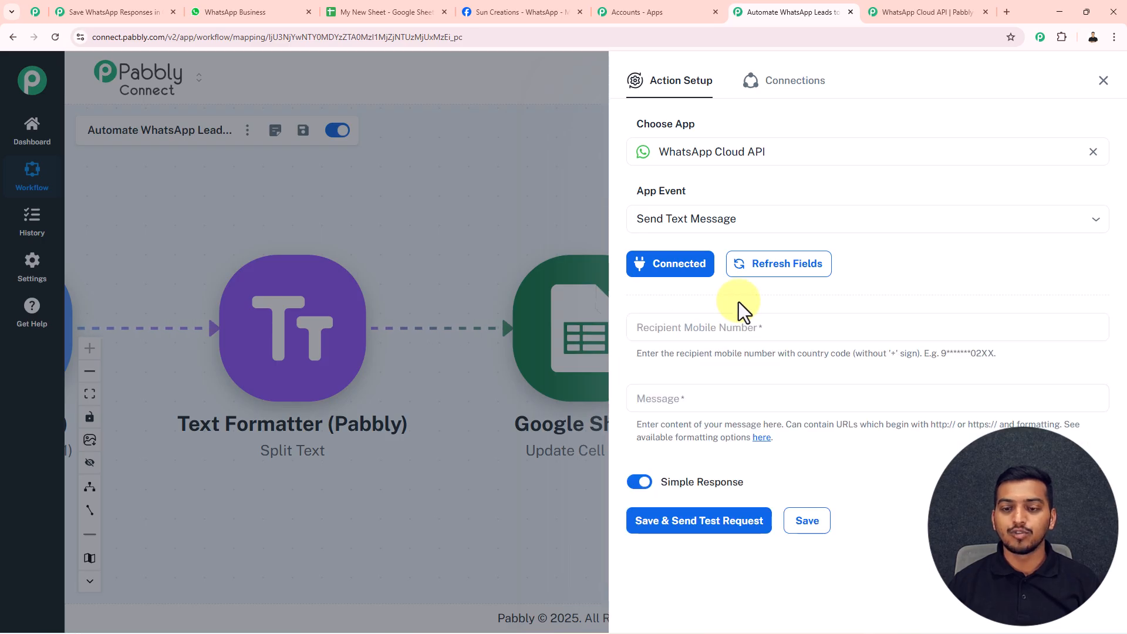
{"action": "left_click", "coordinate": [708, 329]}
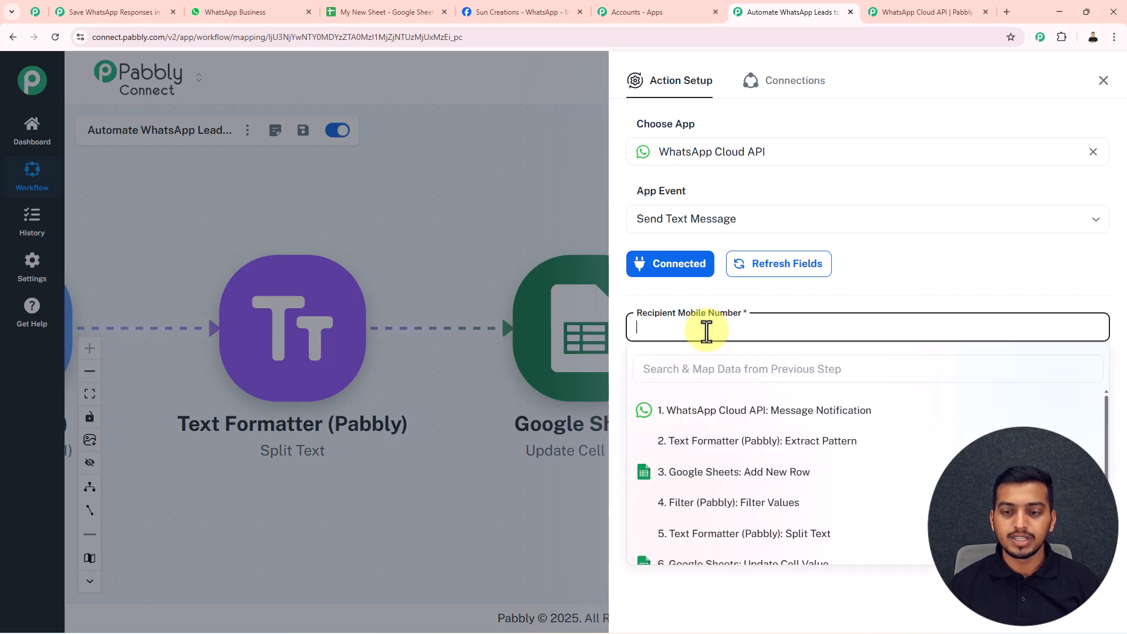
{"action": "left_click", "coordinate": [728, 411]}
{"action": "scroll", "coordinate": [748, 446], "scroll_direction": "down", "scroll_amount": 3}
{"action": "scroll", "coordinate": [748, 452], "scroll_direction": "down", "scroll_amount": 2}
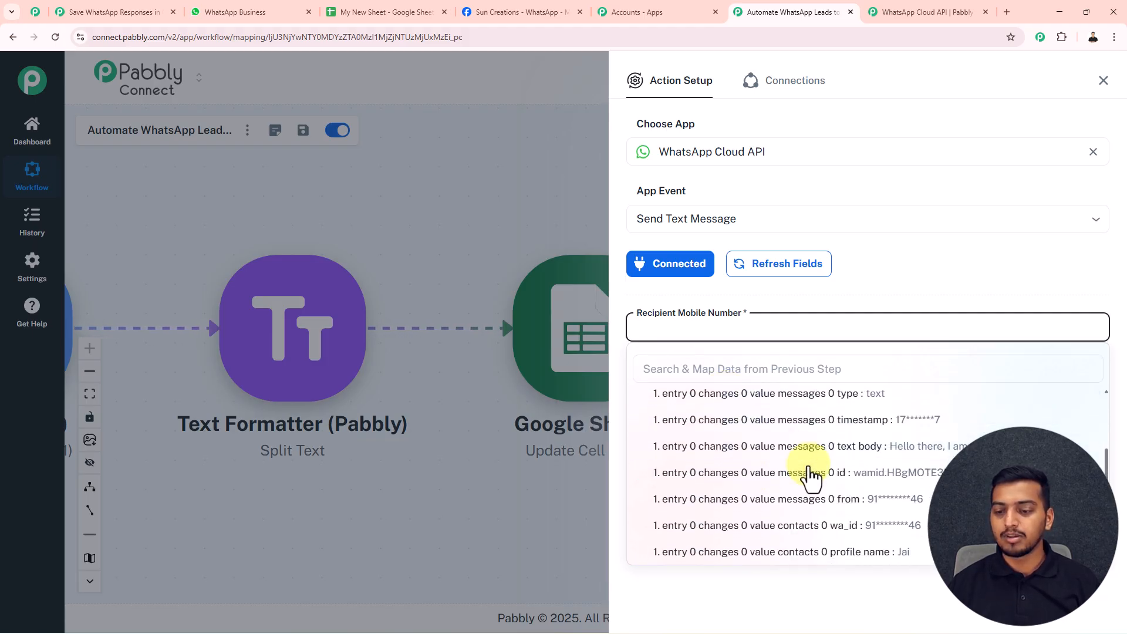
{"action": "left_click", "coordinate": [880, 500]}
{"action": "left_click", "coordinate": [949, 288]}
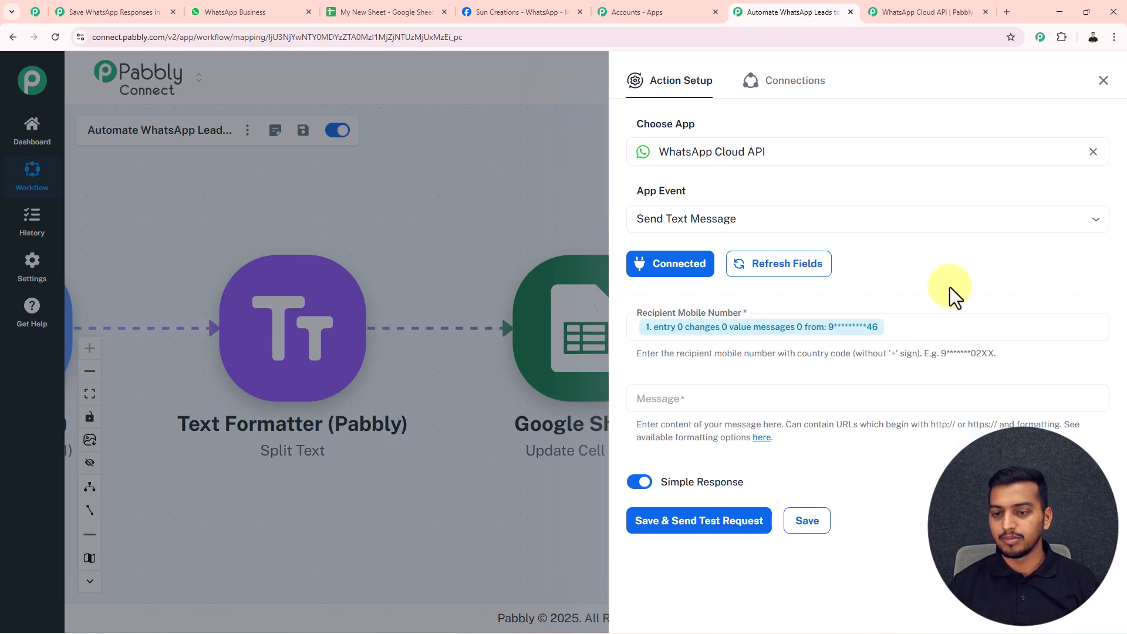
Set the message to "Hello there, We have successfully received your request. Our team member will reach out to you soon!" and save with a test request
{"action": "left_click", "coordinate": [696, 401]}
{"action": "left_click", "coordinate": [709, 468]}
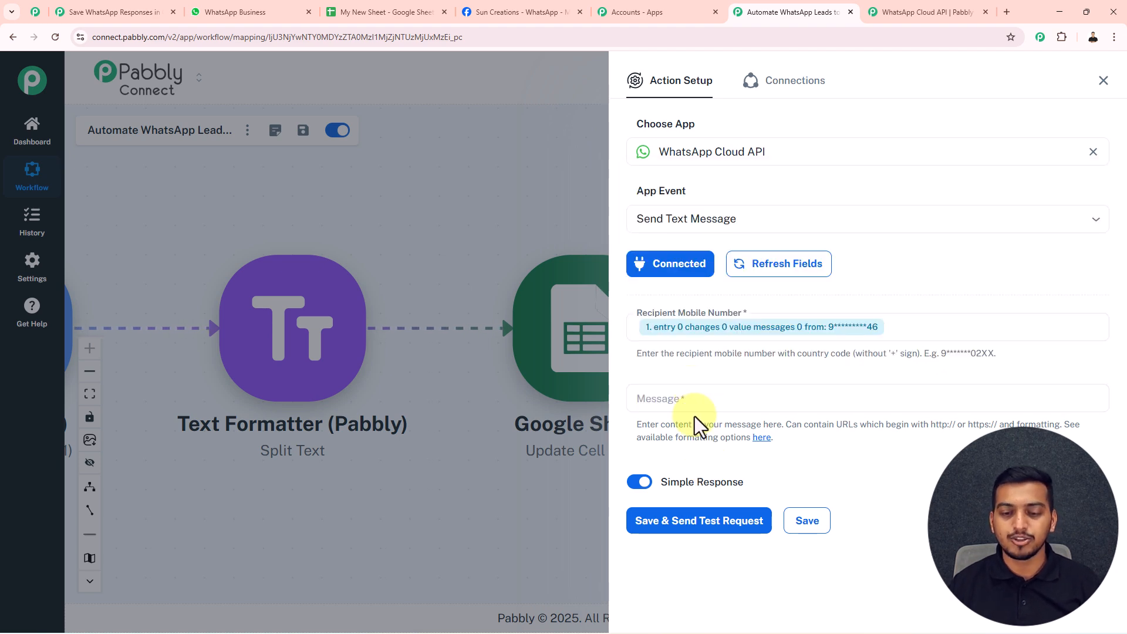
{"action": "left_click", "coordinate": [704, 400]}
{"action": "key", "text": "ctrl+v"}
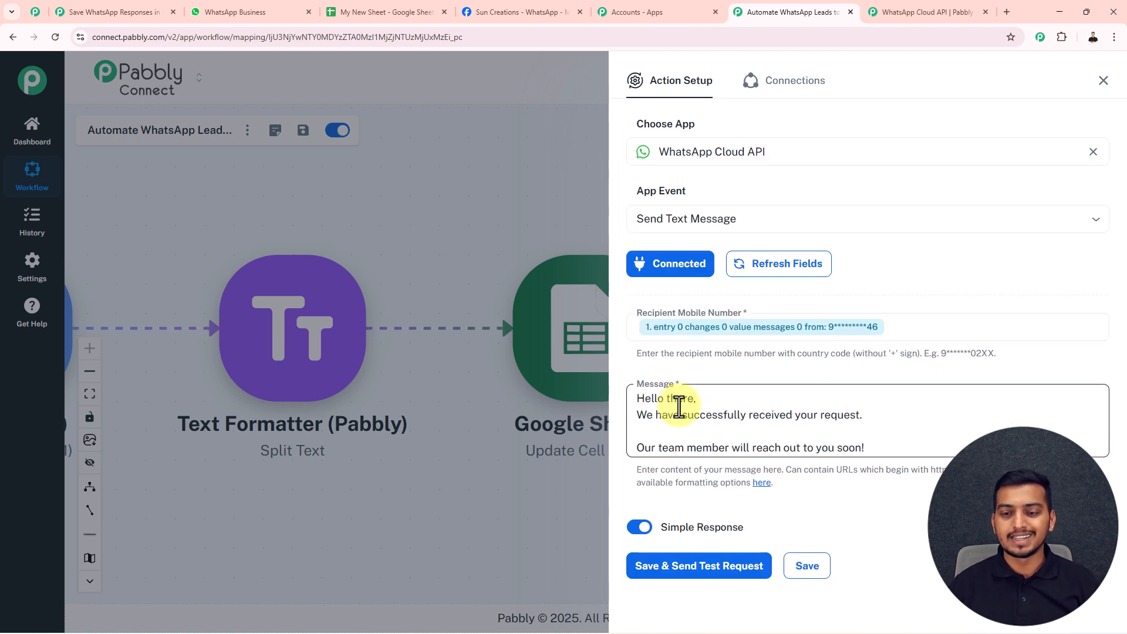
{"action": "left_click", "coordinate": [672, 572]}
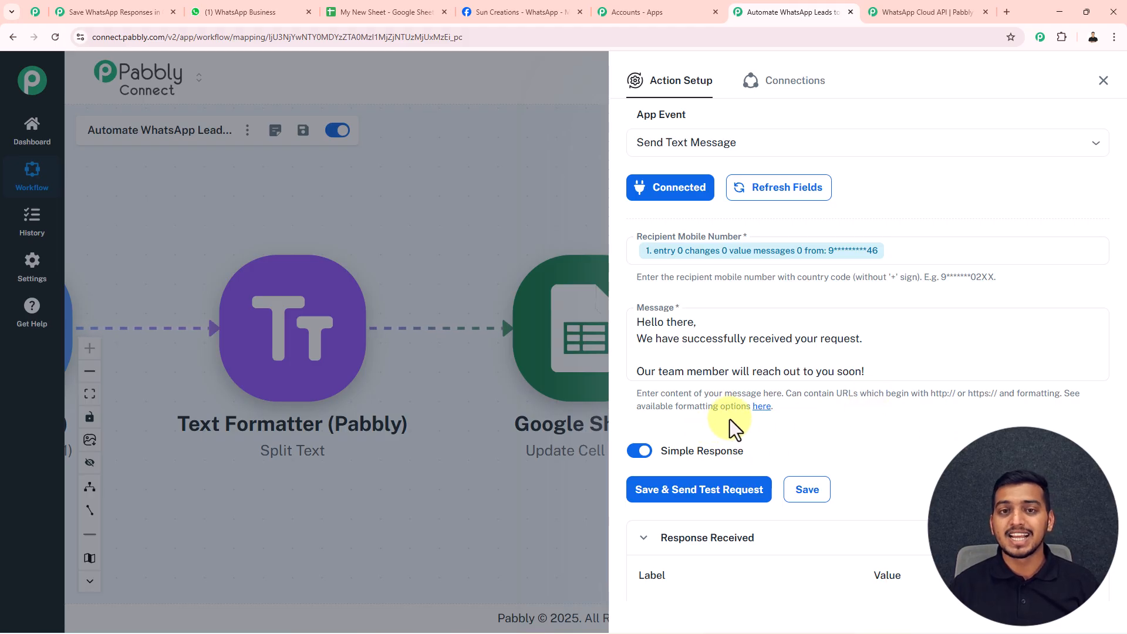
{"action": "left_click", "coordinate": [733, 358]}
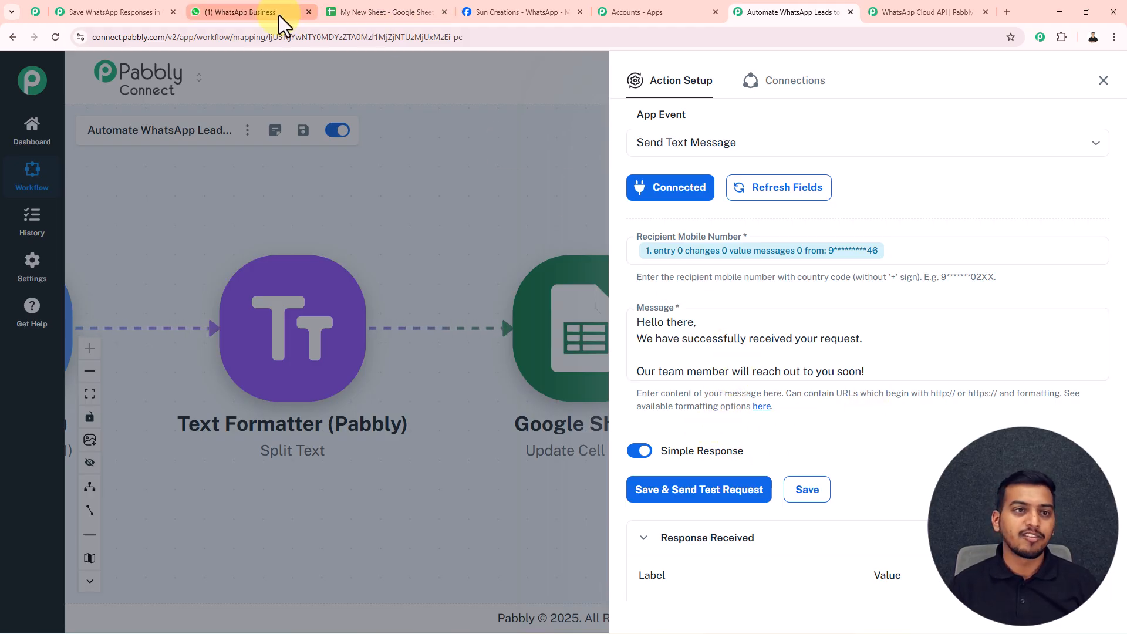
Check the Plumbing Service chat in WhatsApp Web for the confirmation message, then return to the Pabbly Connect workflow and close the action setup
{"action": "left_click", "coordinate": [256, 10]}
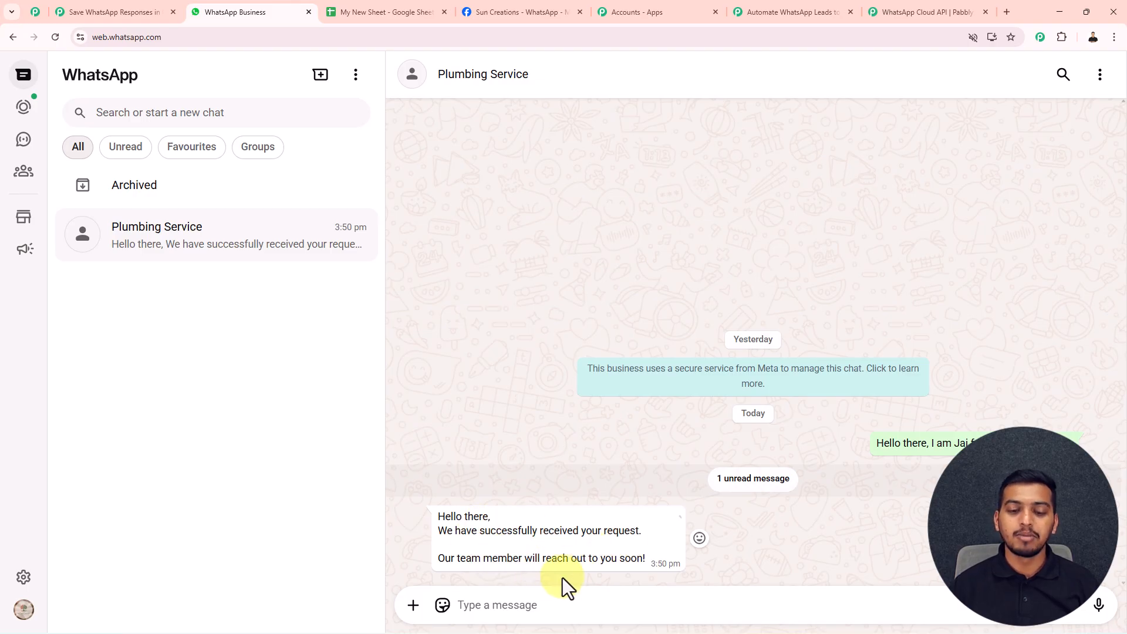
{"action": "left_click", "coordinate": [757, 12]}
{"action": "left_click", "coordinate": [1104, 80]}
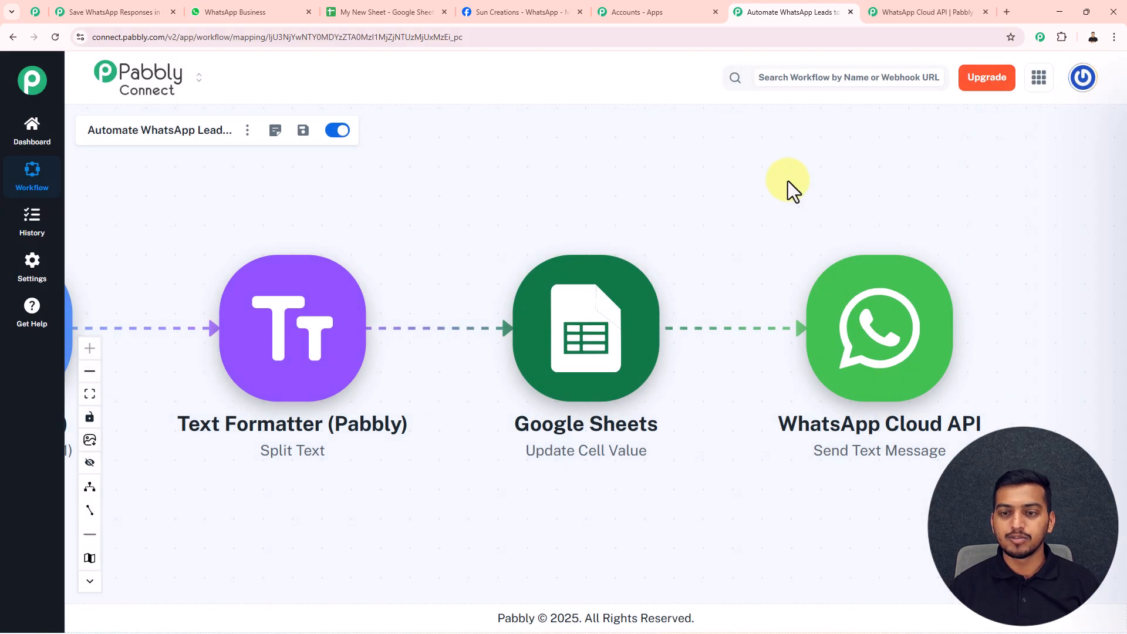
Review the Split Text settings and received response of the Text Formatter action in Route 2
{"action": "scroll", "coordinate": [784, 189], "scroll_direction": "down", "scroll_amount": 3}
{"action": "left_click_drag", "start_coordinate": [755, 193], "coordinate": [865, 181]}
{"action": "scroll", "coordinate": [863, 185], "scroll_direction": "down", "scroll_amount": 2}
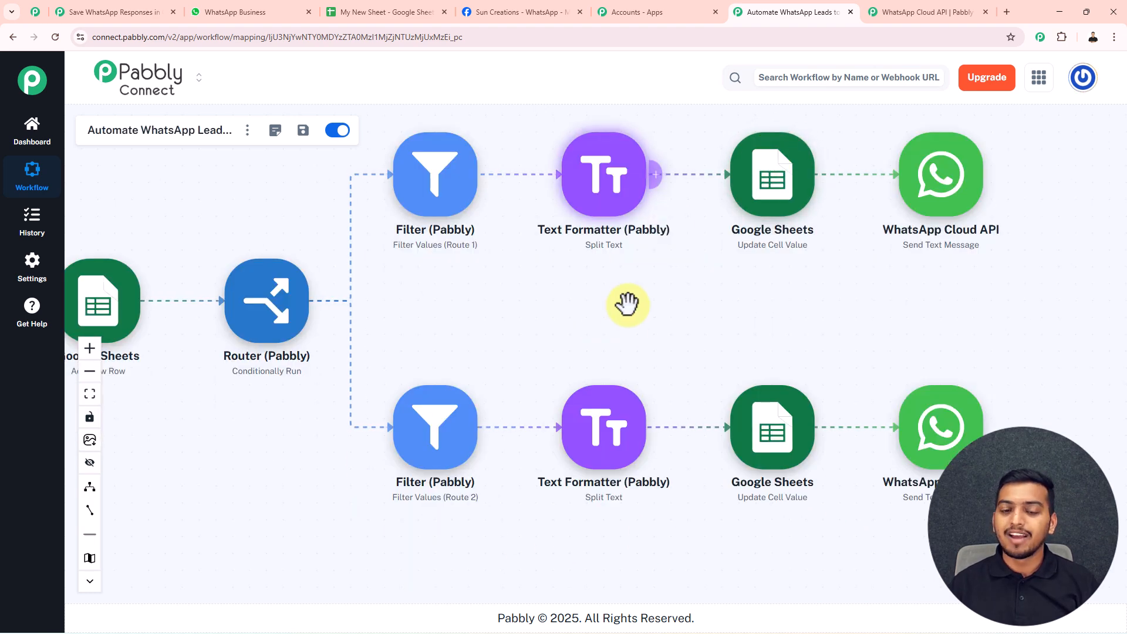
{"action": "left_click", "coordinate": [608, 435]}
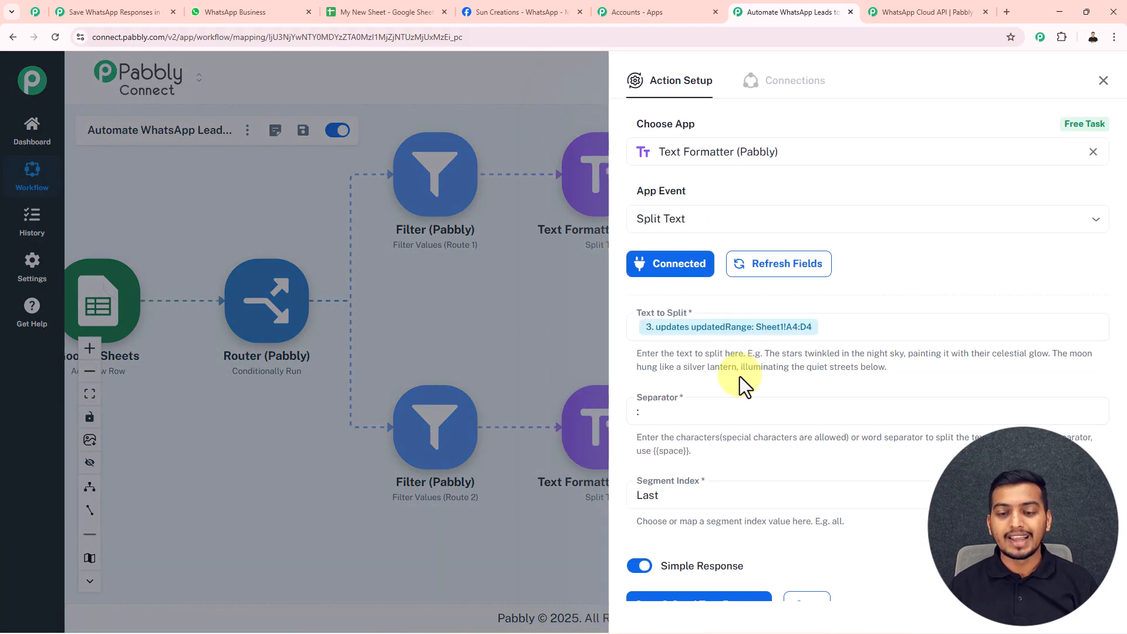
{"action": "scroll", "coordinate": [763, 328], "scroll_direction": "down", "scroll_amount": 2}
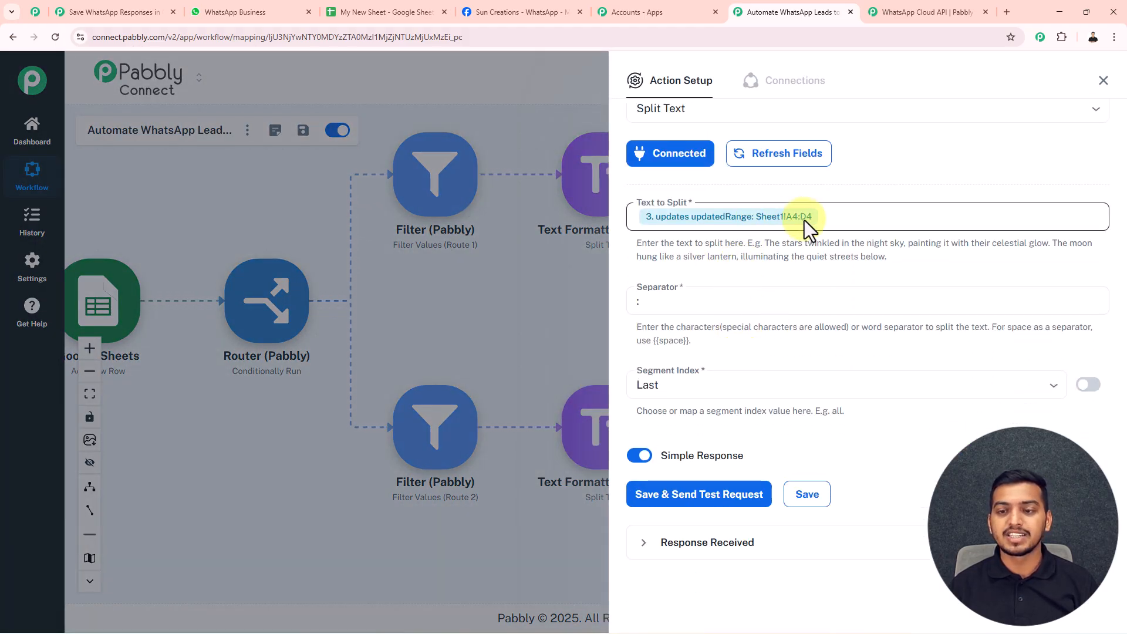
{"action": "left_click", "coordinate": [712, 541]}
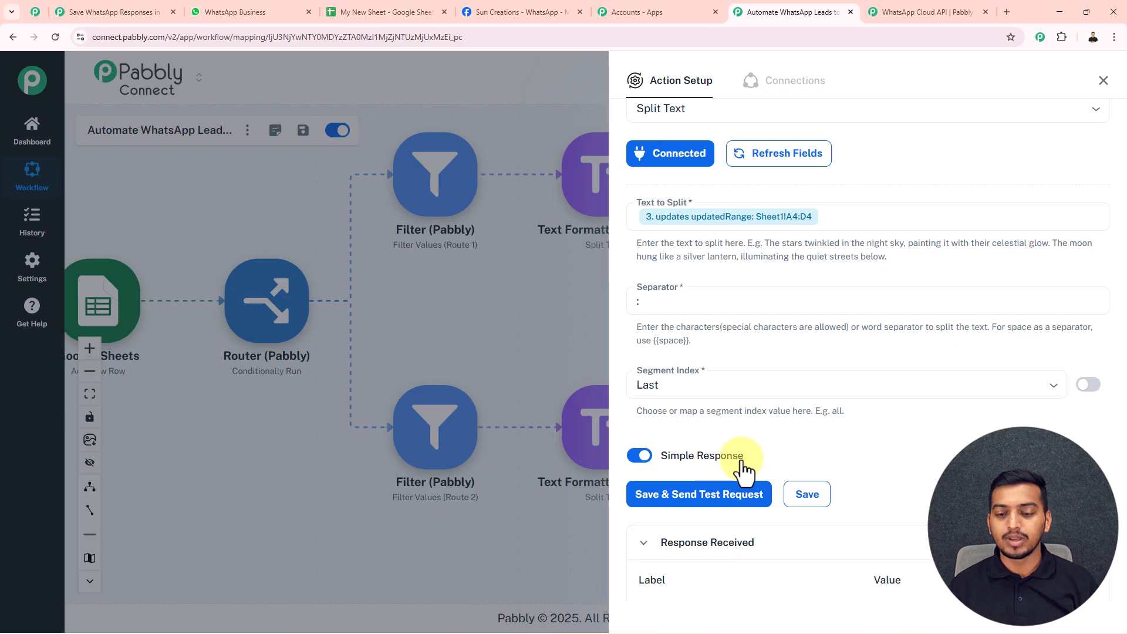
{"action": "scroll", "coordinate": [763, 475], "scroll_direction": "down", "scroll_amount": 3}
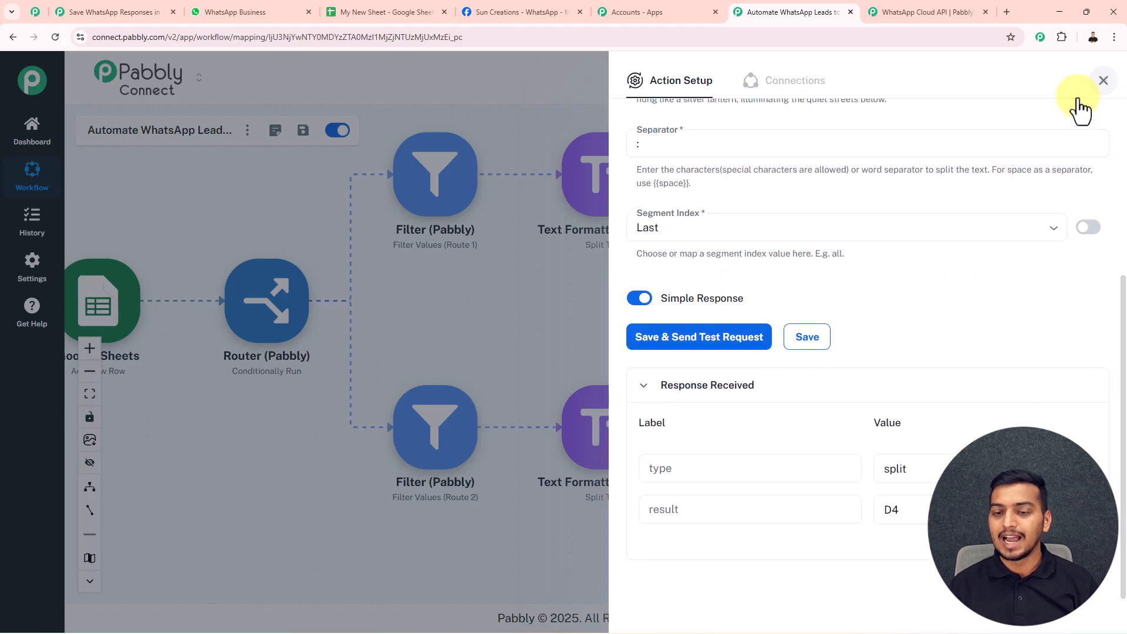
{"action": "left_click", "coordinate": [1104, 81]}
Set the Value of Route 2's Google Sheets Update Cell Value action to the assigned team member's first name
{"action": "left_click", "coordinate": [772, 436]}
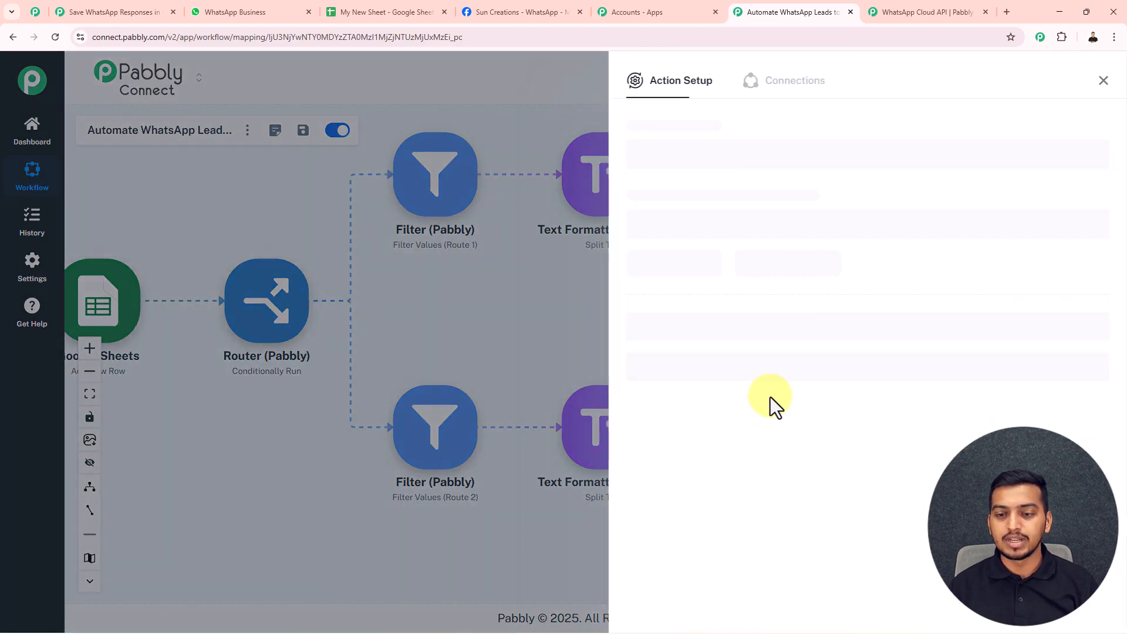
{"action": "scroll", "coordinate": [784, 352], "scroll_direction": "down", "scroll_amount": 3}
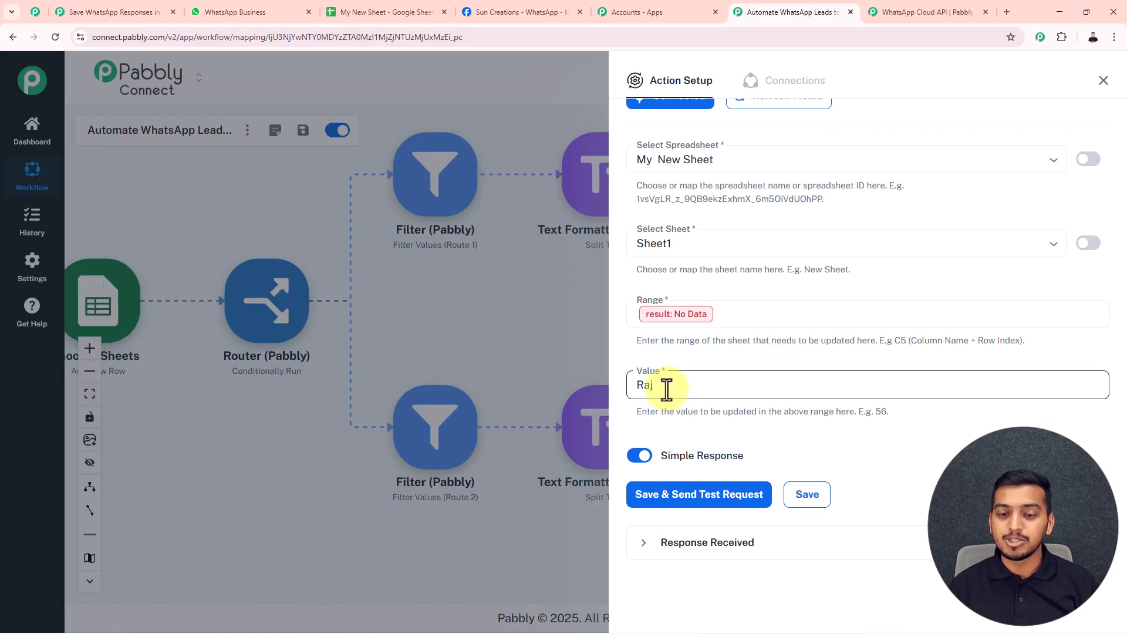
{"action": "left_click", "coordinate": [643, 384]}
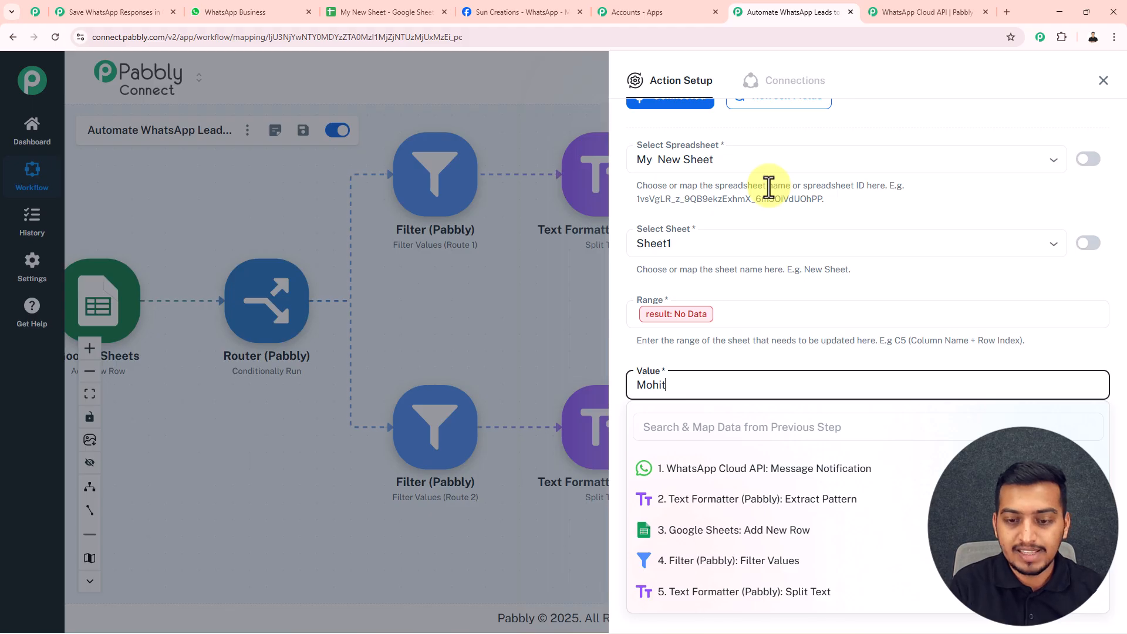
{"action": "left_click", "coordinate": [694, 359]}
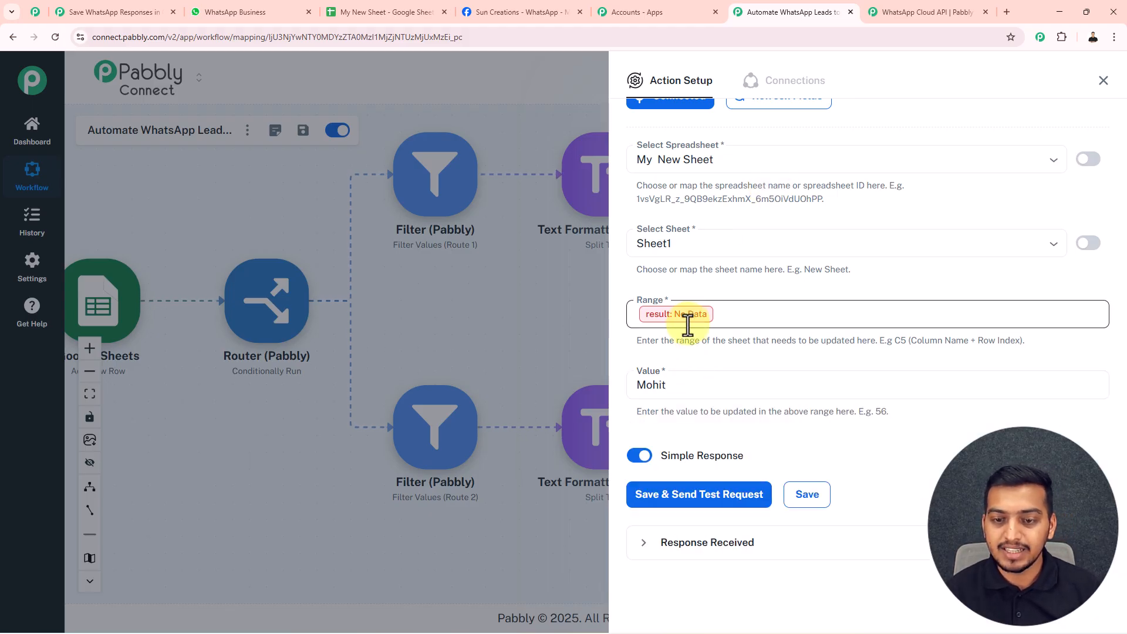
Remap the Range of Route 2's Google Sheets action to the result of the step 5 Split Text formatter and save the action
{"action": "left_click", "coordinate": [688, 320]}
{"action": "key", "text": "BackSpace"}
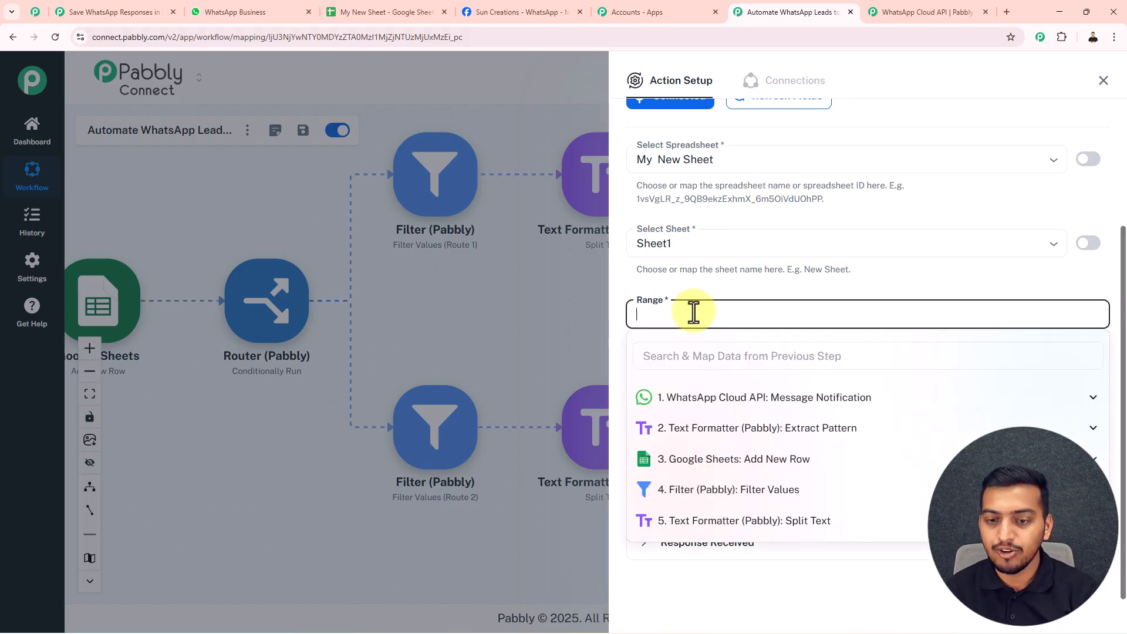
{"action": "left_click", "coordinate": [750, 522]}
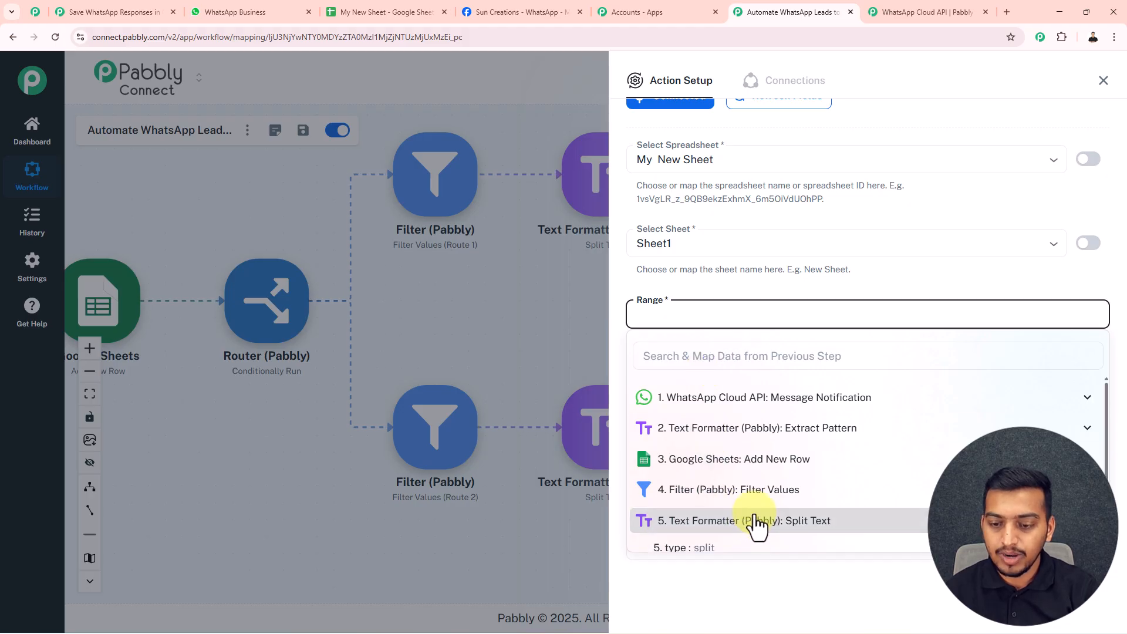
{"action": "left_click", "coordinate": [730, 535]}
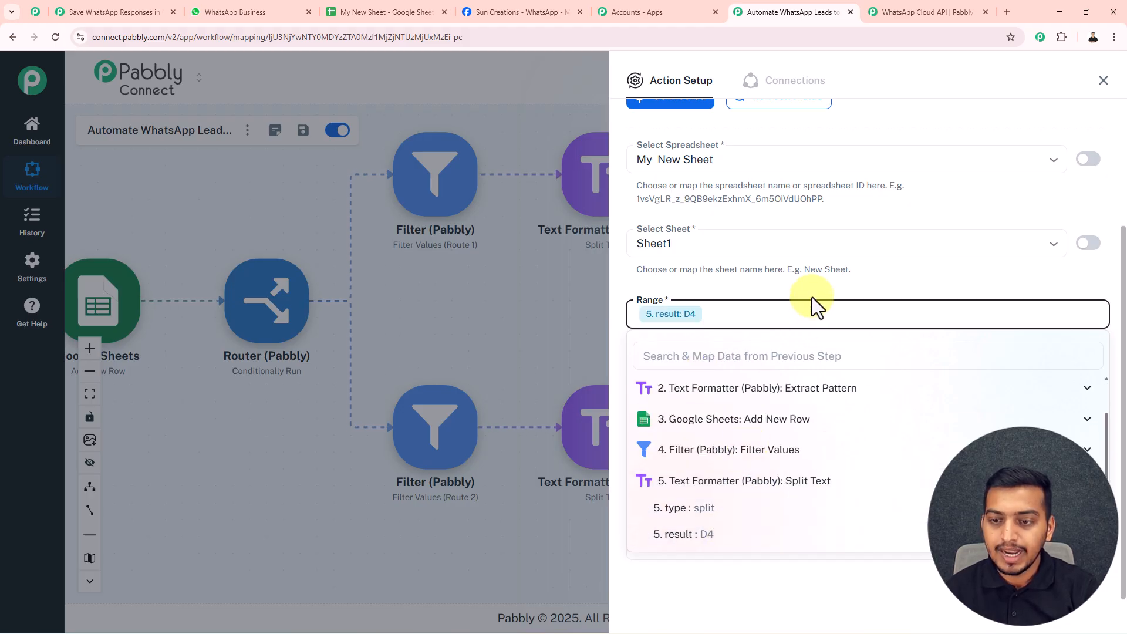
{"action": "left_click", "coordinate": [812, 295]}
{"action": "left_click", "coordinate": [789, 495]}
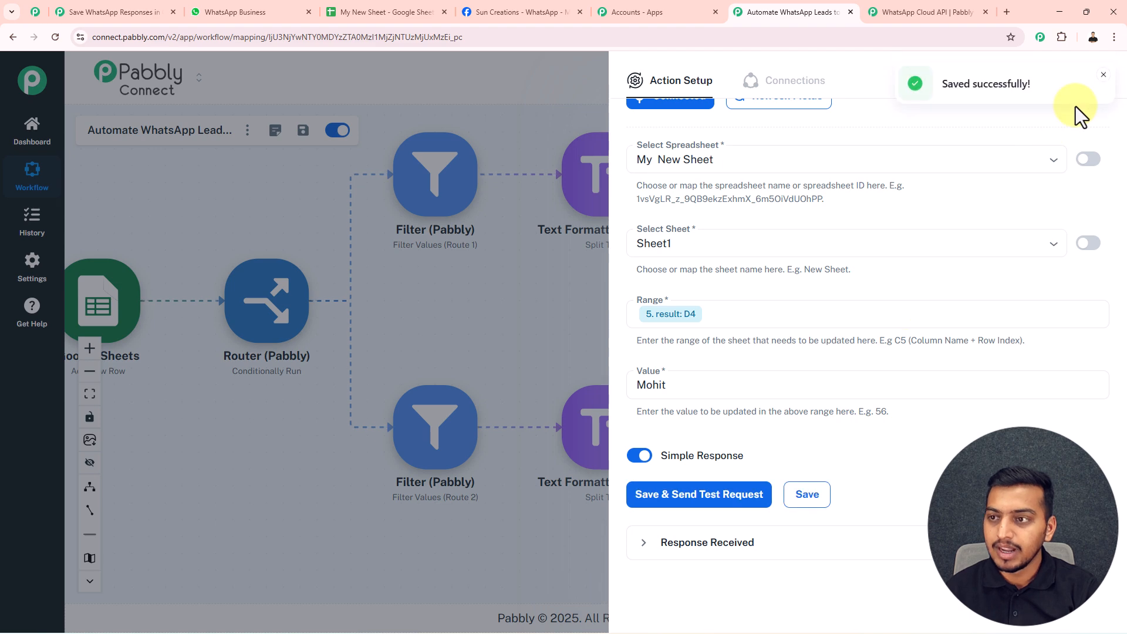
{"action": "left_click", "coordinate": [1101, 76]}
{"action": "left_click", "coordinate": [1097, 76]}
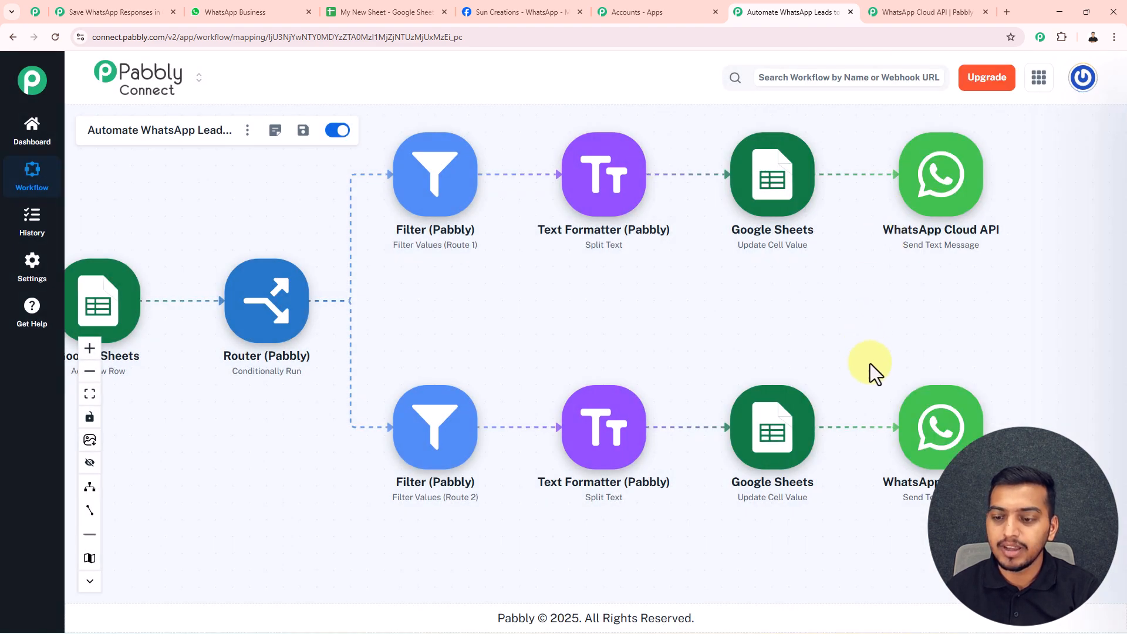
Check the recipient and message of Route 2's WhatsApp Cloud API Send Text Message action and save it
{"action": "left_click", "coordinate": [934, 451]}
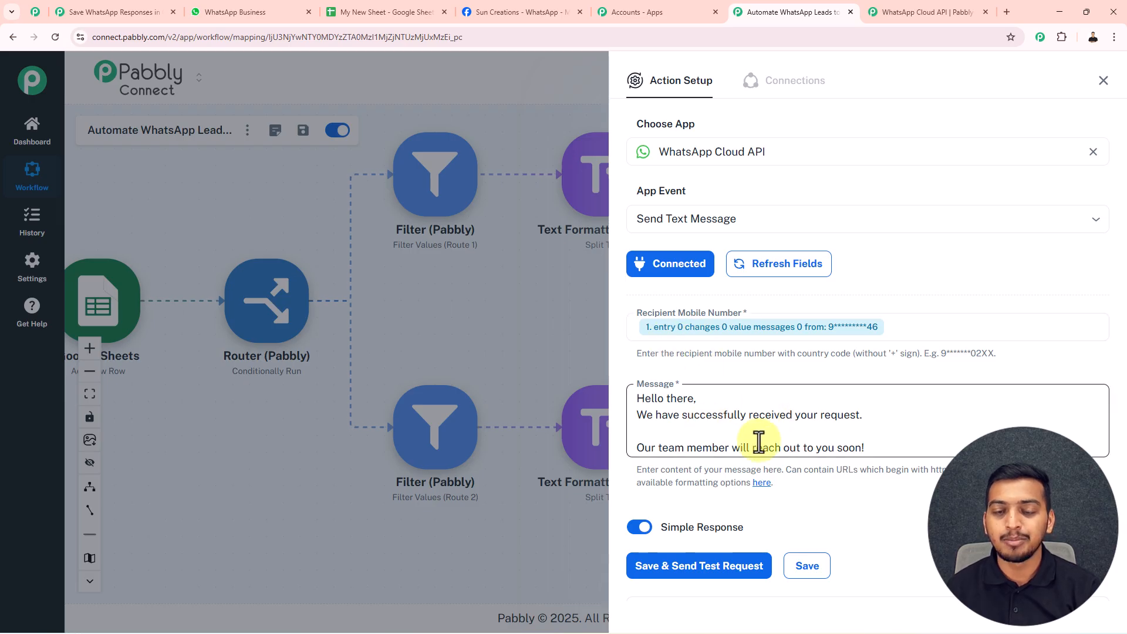
{"action": "left_click", "coordinate": [804, 567]}
{"action": "left_click", "coordinate": [1104, 81]}
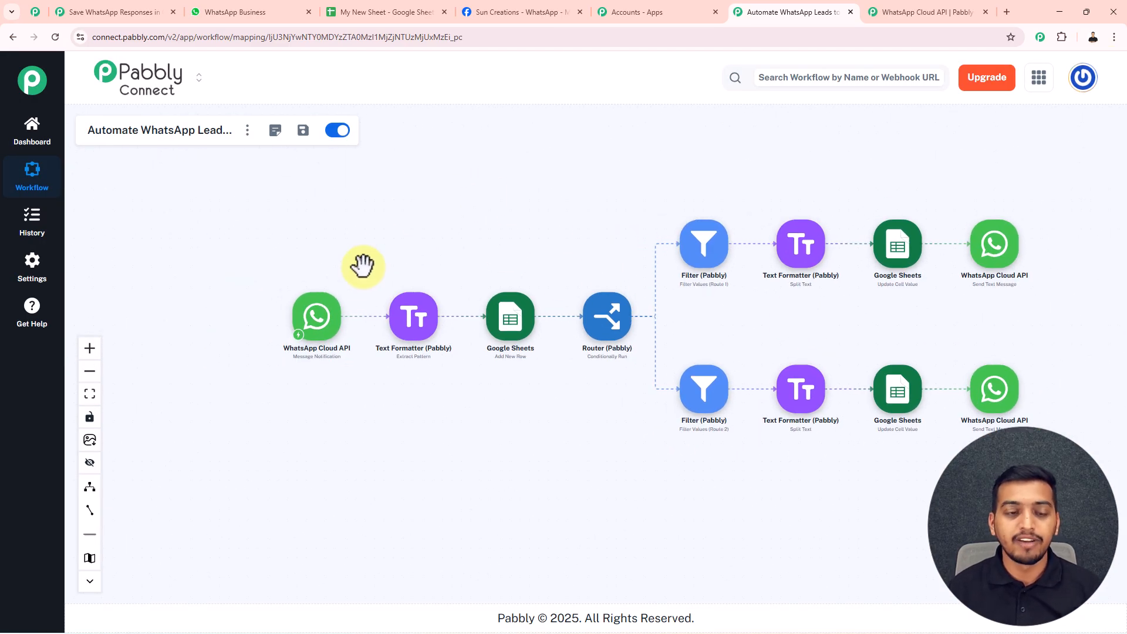
Insert a Filter (Pabbly) action with the Filter Values event directly after the WhatsApp Cloud API Message Notification trigger
{"action": "scroll", "coordinate": [341, 317], "scroll_direction": "up", "scroll_amount": 5}
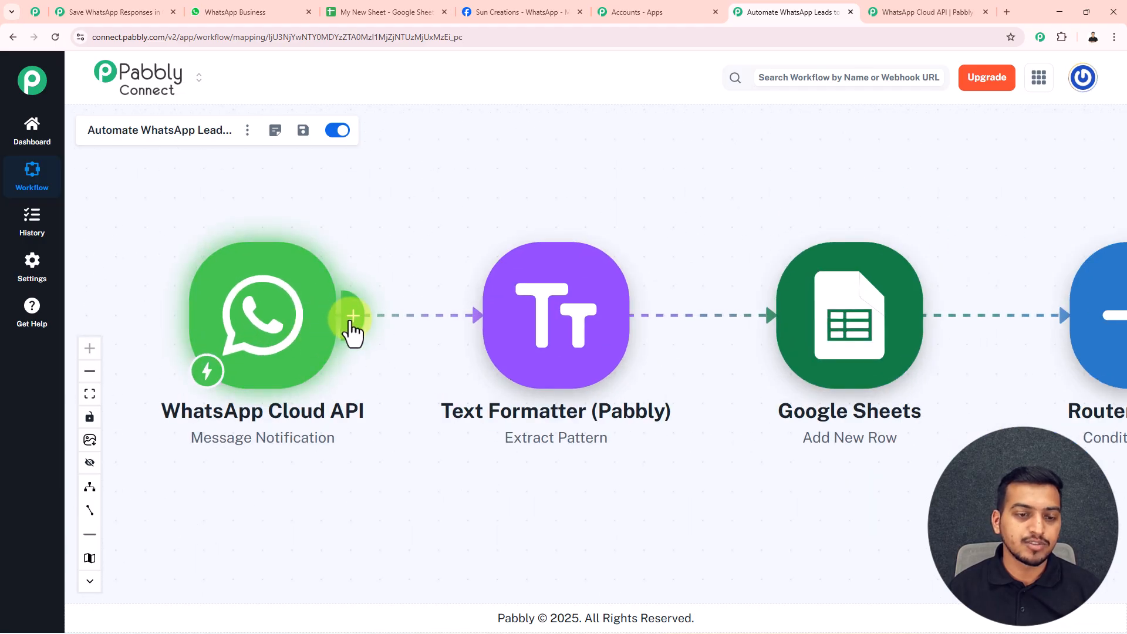
{"action": "left_click", "coordinate": [350, 327]}
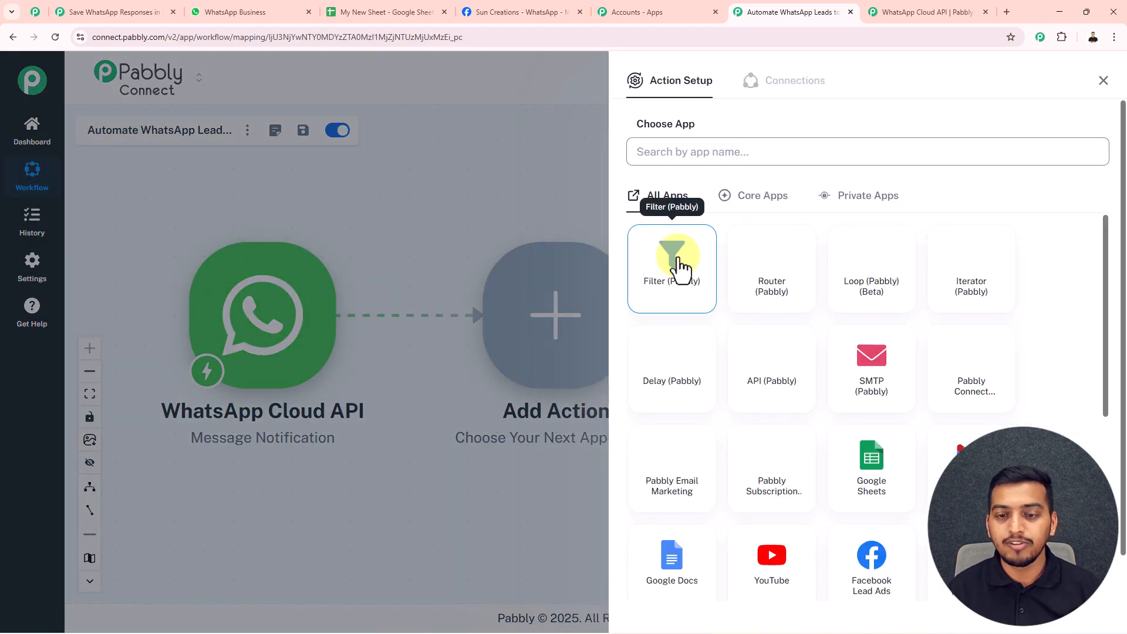
{"action": "left_click", "coordinate": [675, 261]}
{"action": "left_click", "coordinate": [693, 217]}
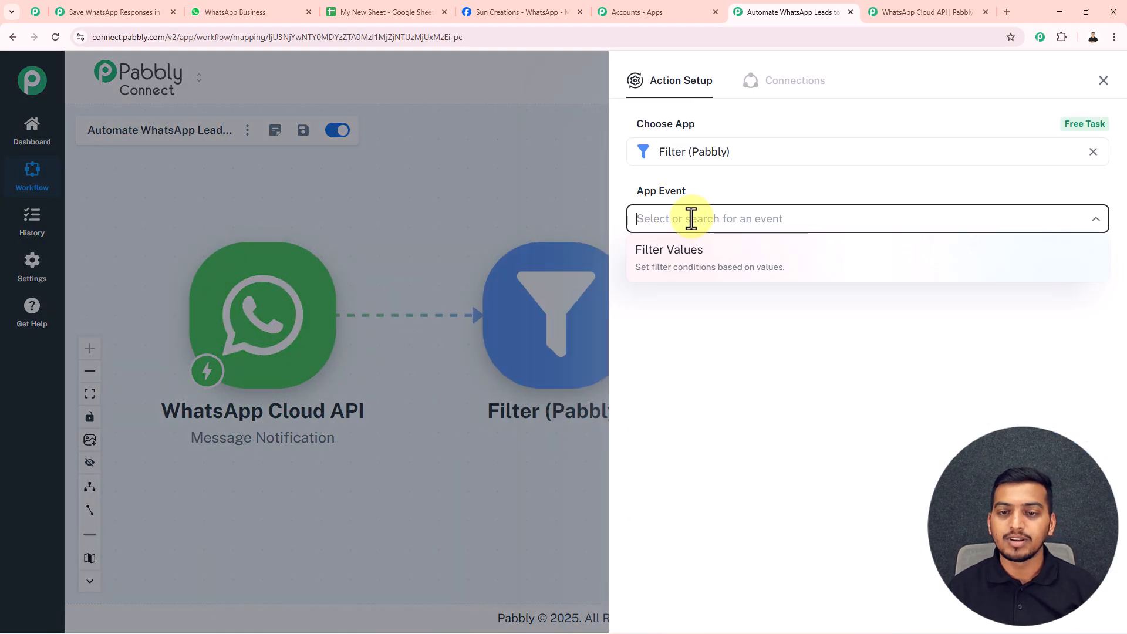
{"action": "left_click", "coordinate": [669, 270]}
{"action": "left_click", "coordinate": [671, 267]}
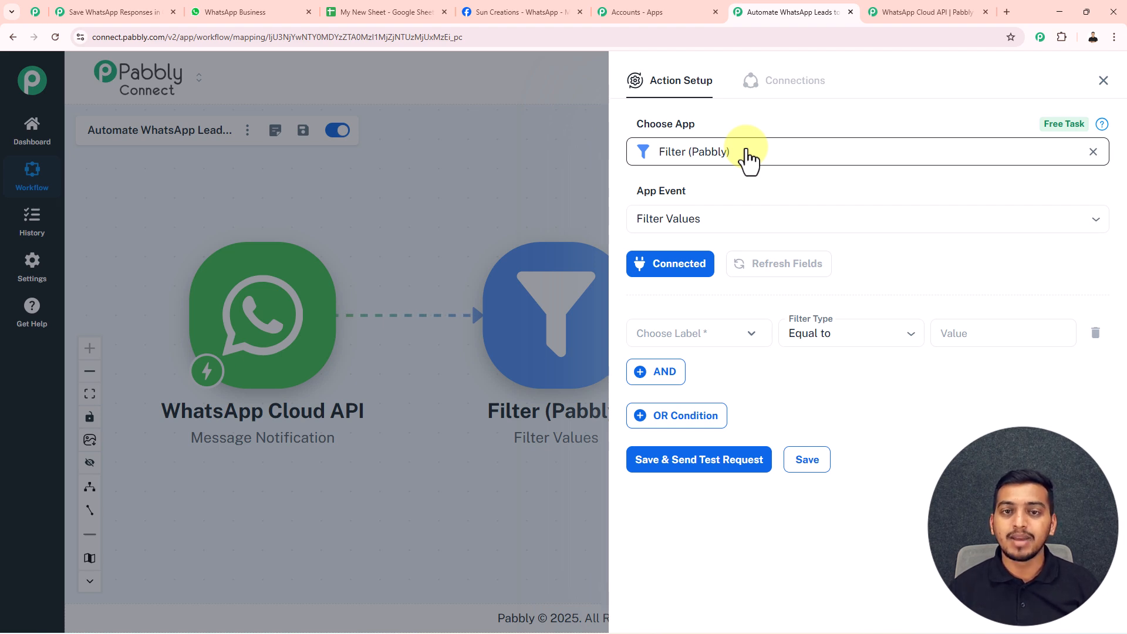
Set the filter condition to the trigger's "messages 0 from" label with the filter type Exists
{"action": "left_click", "coordinate": [754, 339]}
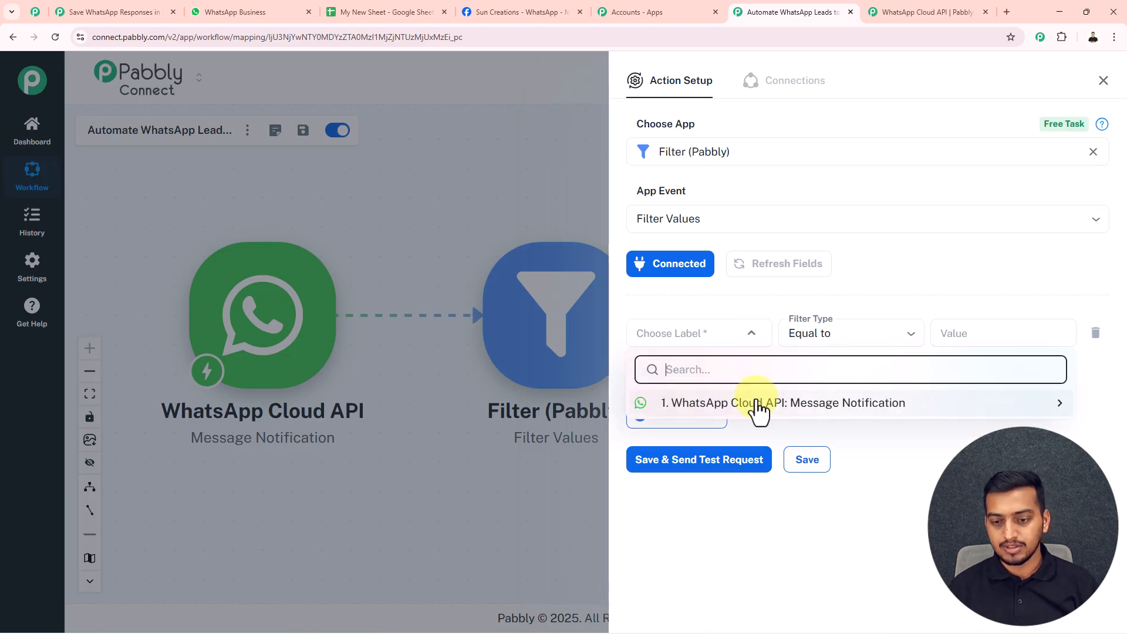
{"action": "left_click", "coordinate": [757, 409]}
{"action": "scroll", "coordinate": [774, 451], "scroll_direction": "down", "scroll_amount": 2}
{"action": "scroll", "coordinate": [774, 446], "scroll_direction": "down", "scroll_amount": 2}
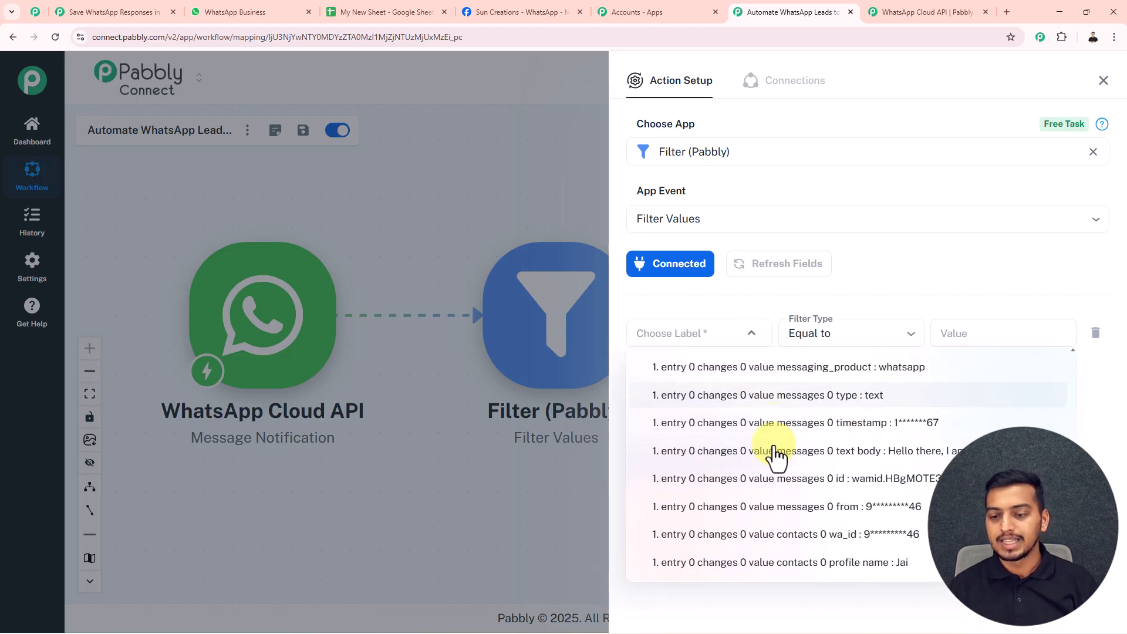
{"action": "left_click", "coordinate": [855, 508]}
{"action": "left_click", "coordinate": [843, 339]}
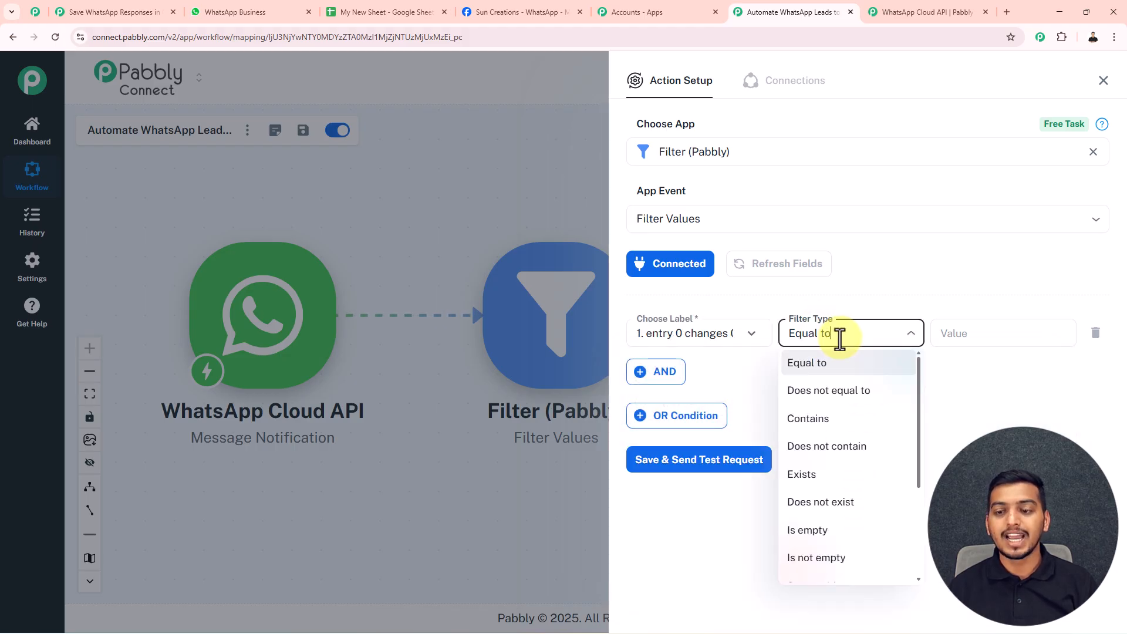
{"action": "left_click", "coordinate": [797, 474]}
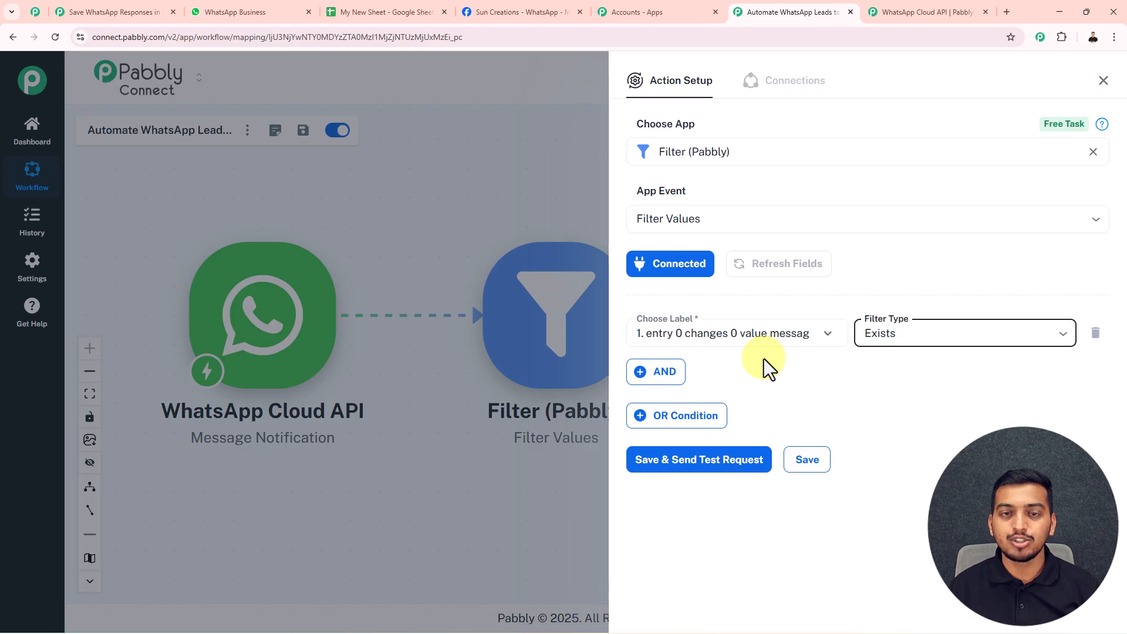
Save the new filter with a test request, check its response, and close the action setup
{"action": "left_click", "coordinate": [726, 459]}
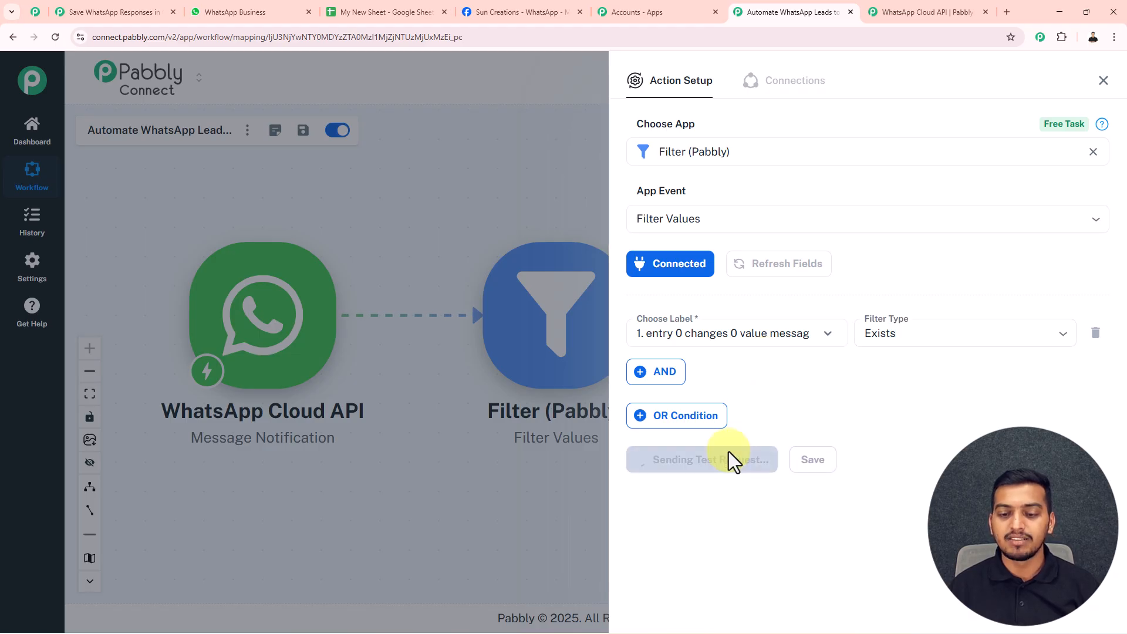
{"action": "scroll", "coordinate": [821, 384], "scroll_direction": "down", "scroll_amount": 3}
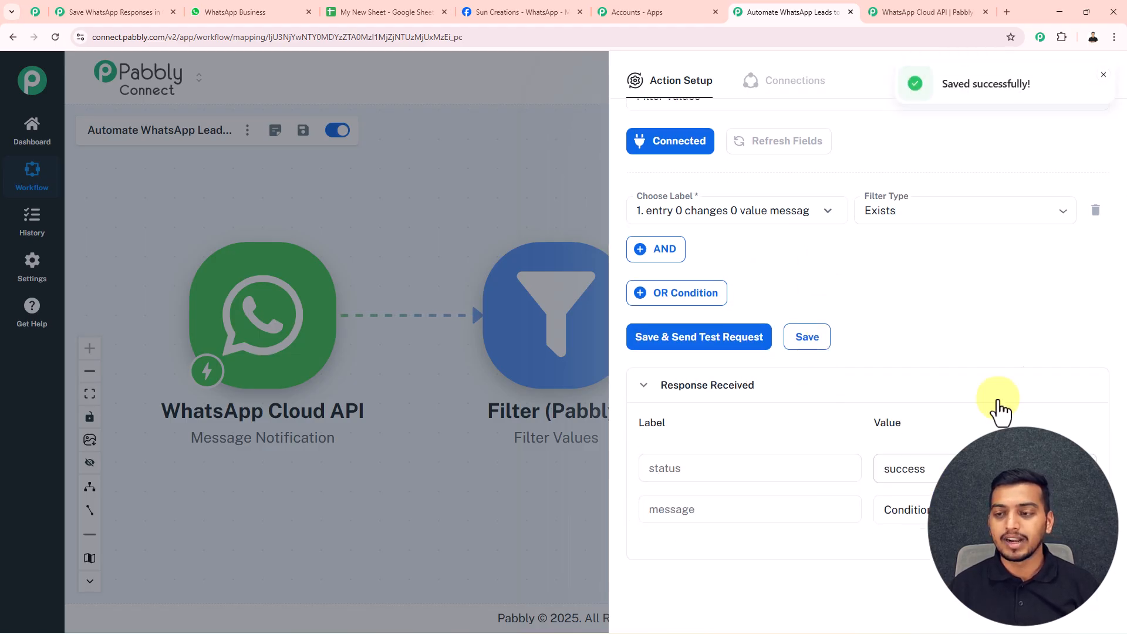
{"action": "left_click", "coordinate": [1103, 75]}
{"action": "left_click", "coordinate": [1103, 79]}
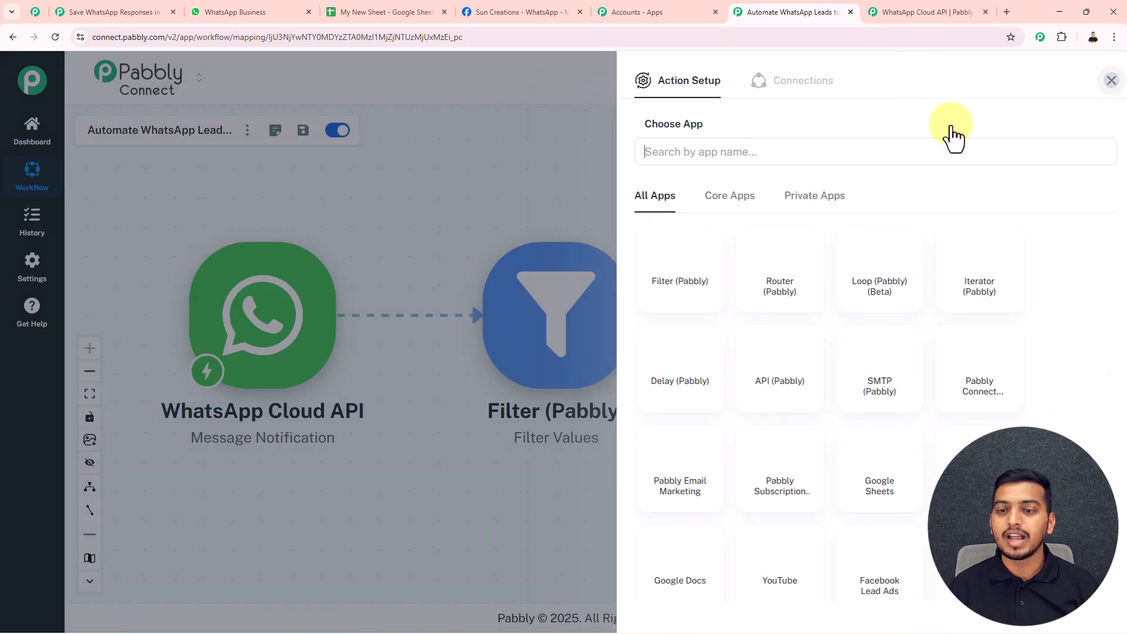
{"action": "scroll", "coordinate": [751, 205], "scroll_direction": "down", "scroll_amount": 4}
{"action": "left_click_drag", "start_coordinate": [755, 188], "coordinate": [468, 231]}
{"action": "scroll", "coordinate": [540, 219], "scroll_direction": "down", "scroll_amount": 1}
{"action": "left_click_drag", "start_coordinate": [576, 194], "coordinate": [528, 227]}
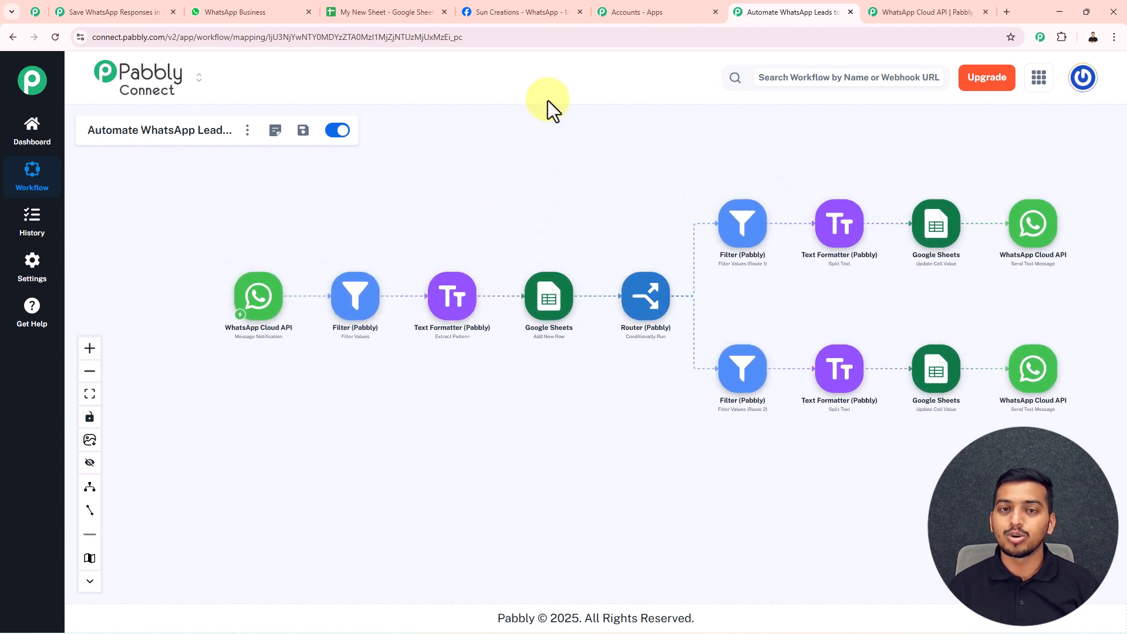